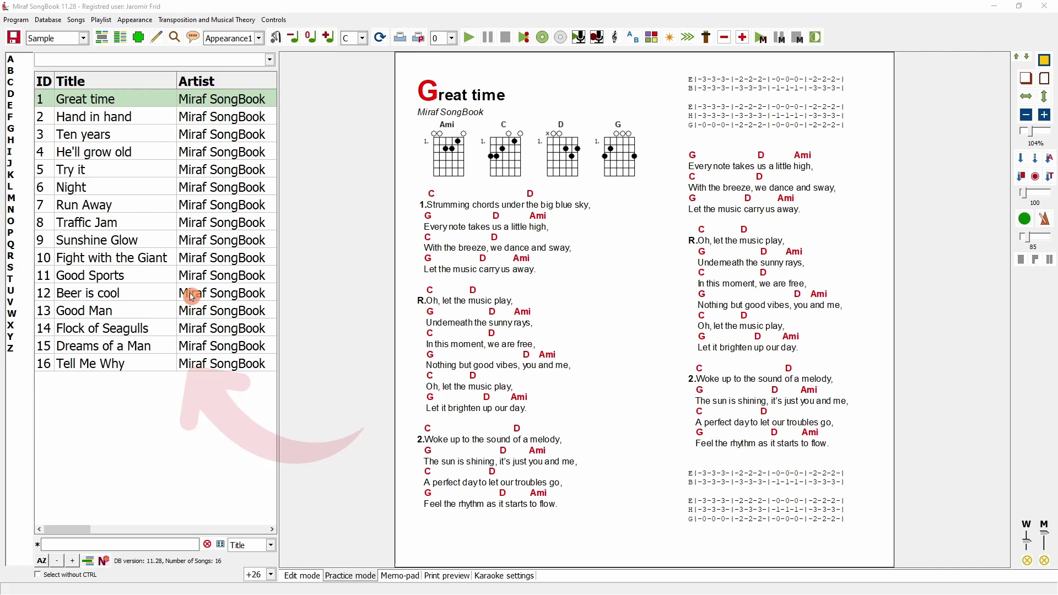
# Step: Examine the remaining columns of the Sample song list and the properties of the song Great time
pyautogui.click(251, 530)
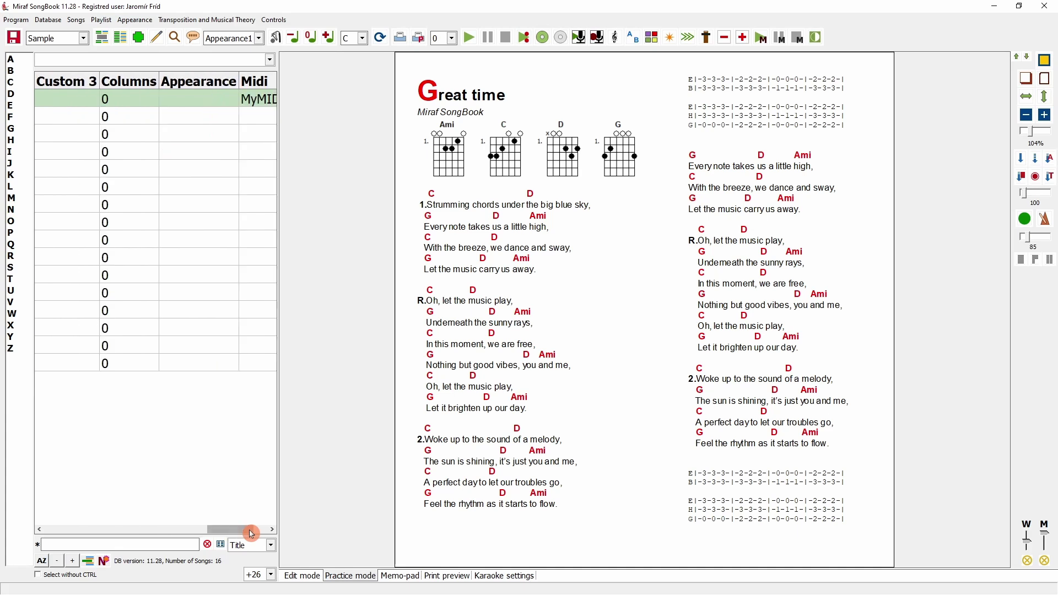
pyautogui.moveTo(251, 534); pyautogui.dragTo(83, 524)
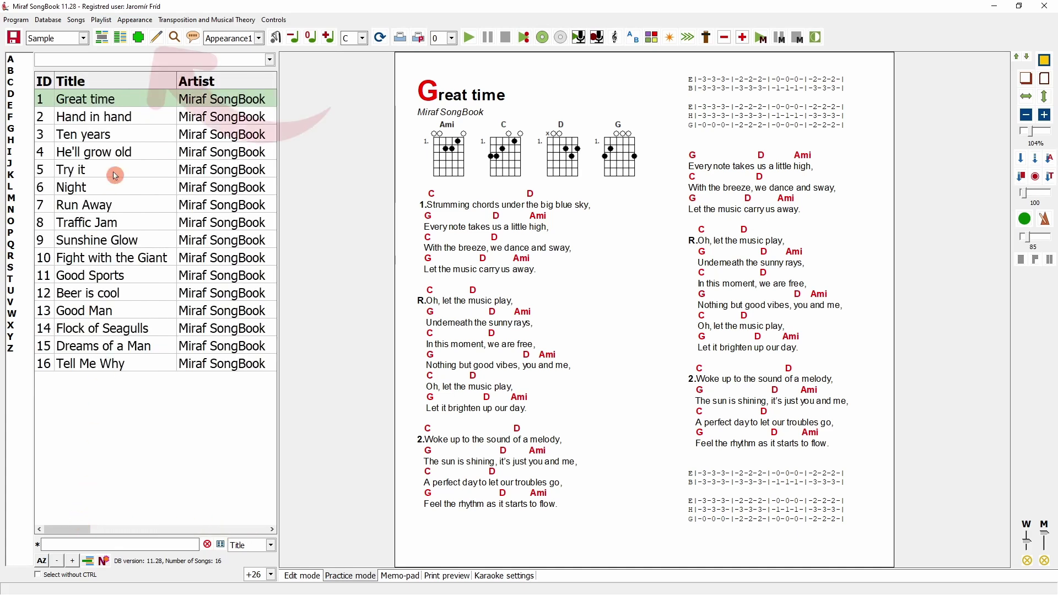
pyautogui.click(158, 38)
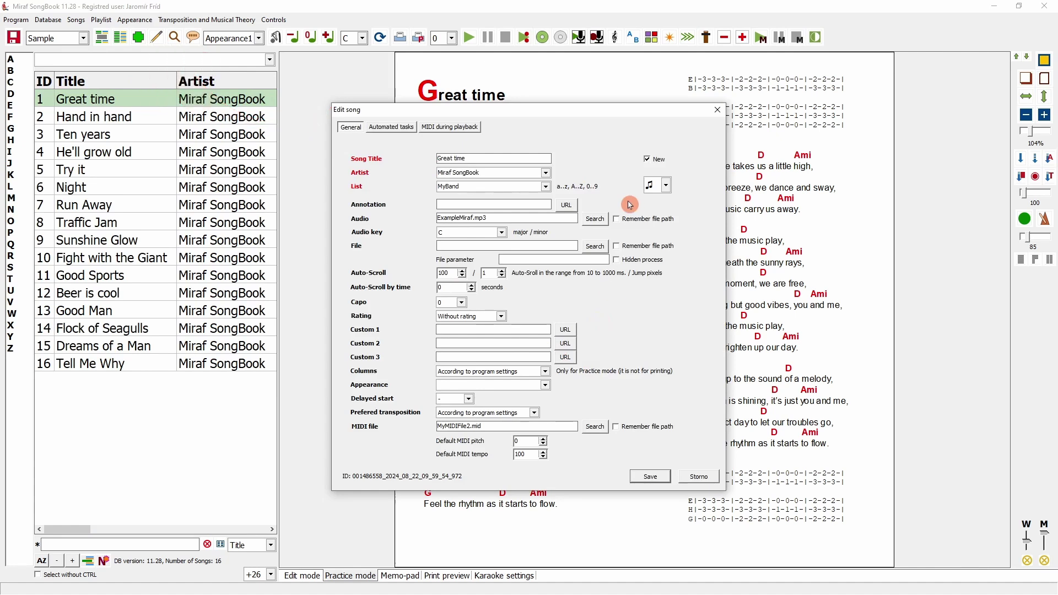
pyautogui.click(717, 110)
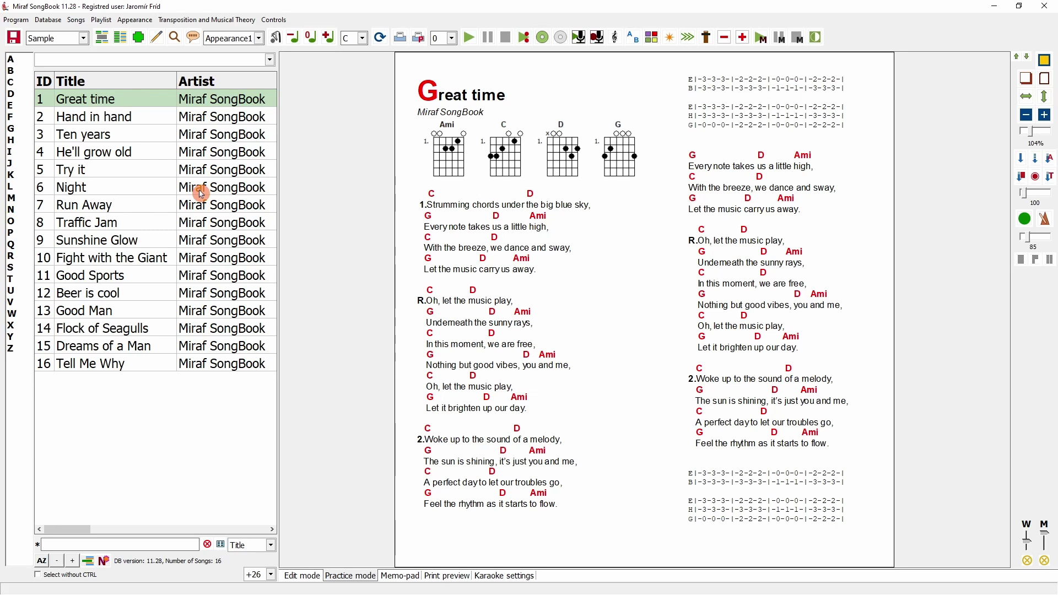
# Step: Create a new database named Miraf and switch back to the Sample database
pyautogui.click(49, 21)
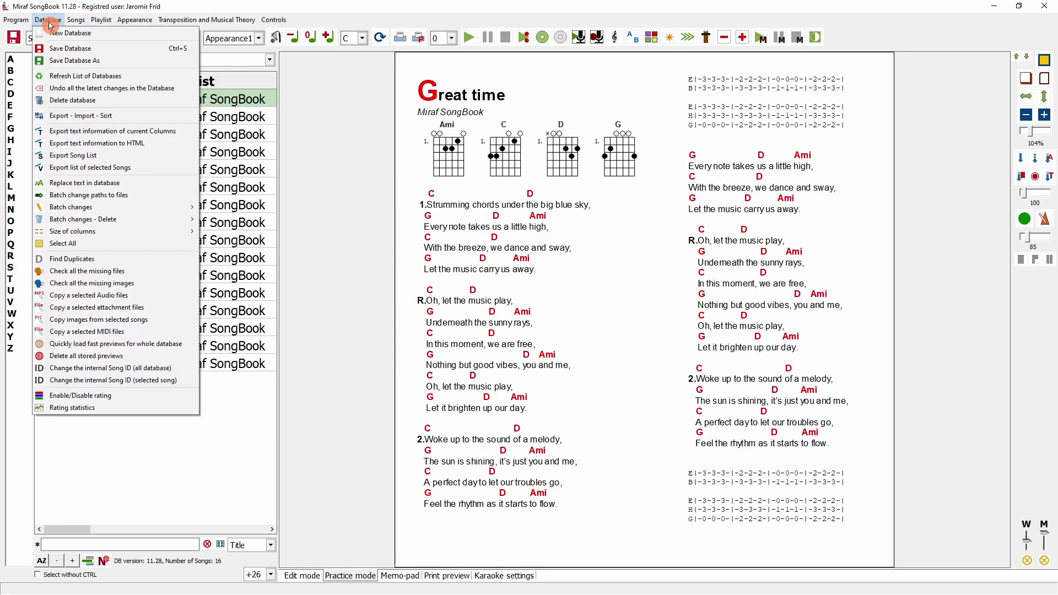
pyautogui.click(71, 34)
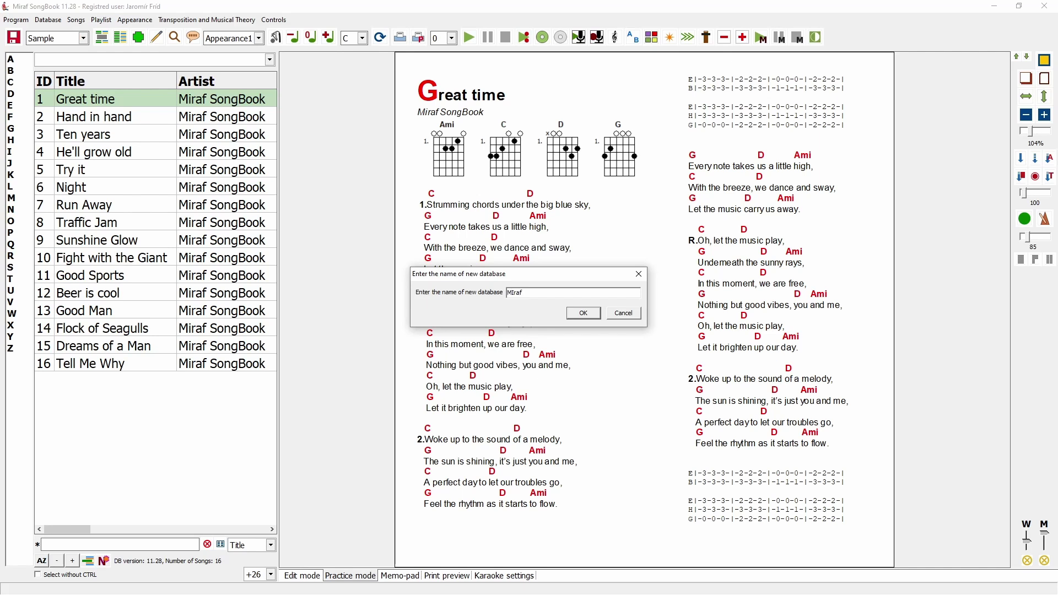
pyautogui.press('Return')
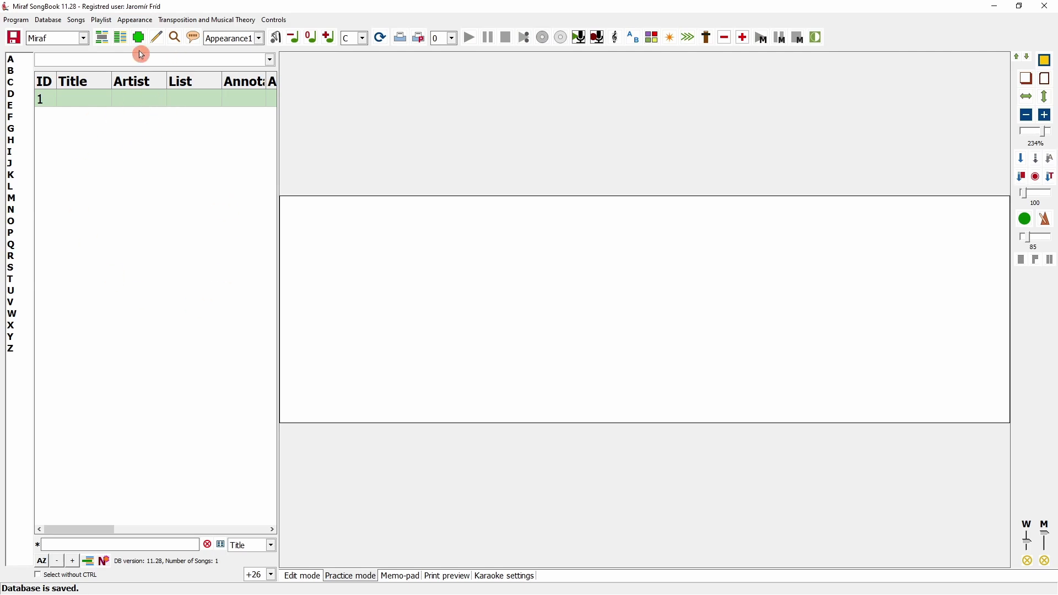
pyautogui.click(57, 39)
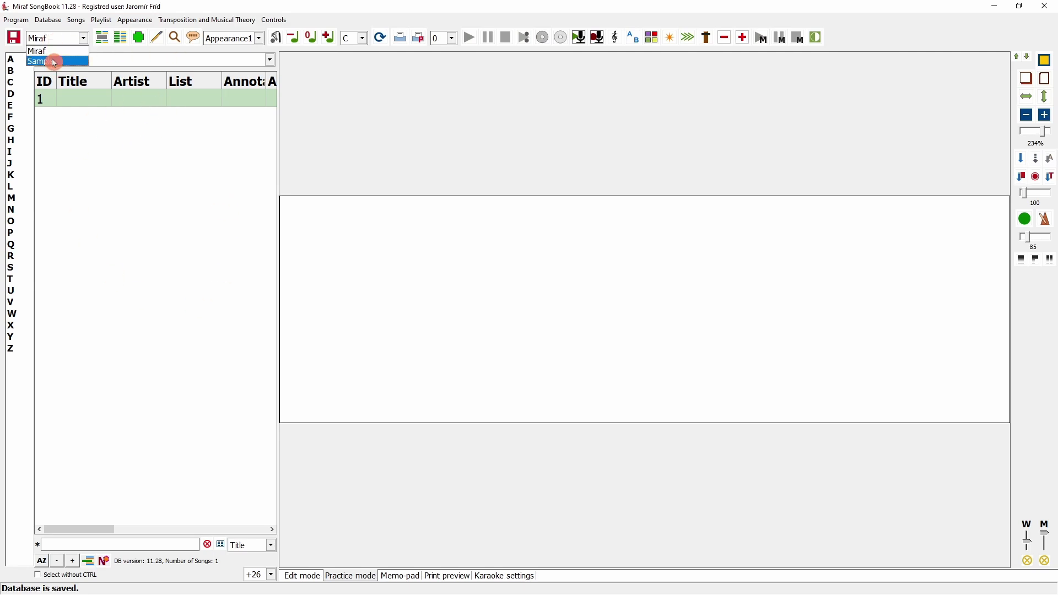
pyautogui.click(54, 62)
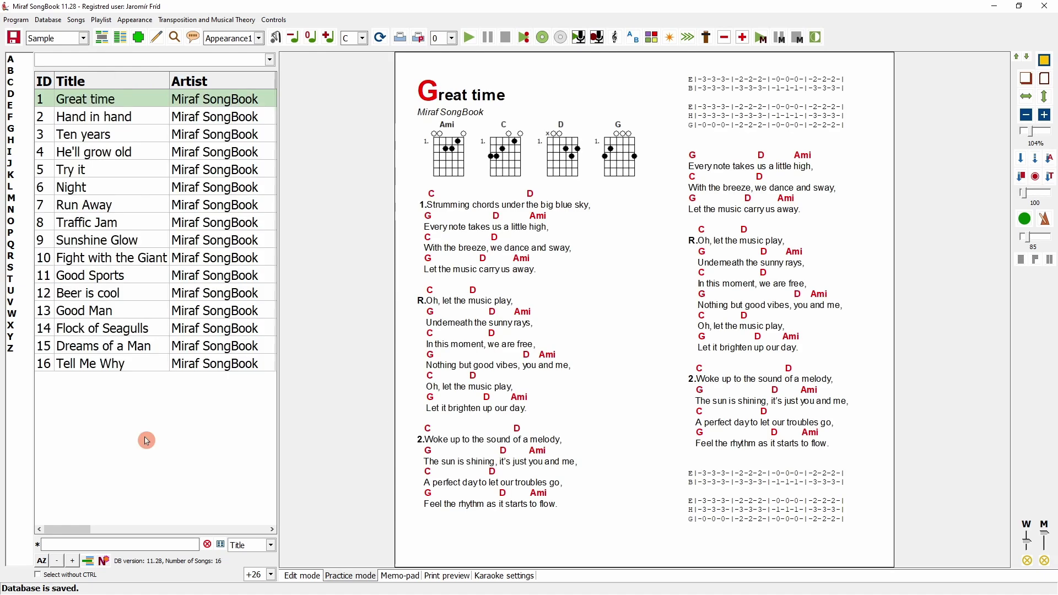
# Step: Open the Export - Import - Sort module with all records of the Sample database
pyautogui.click(75, 21)
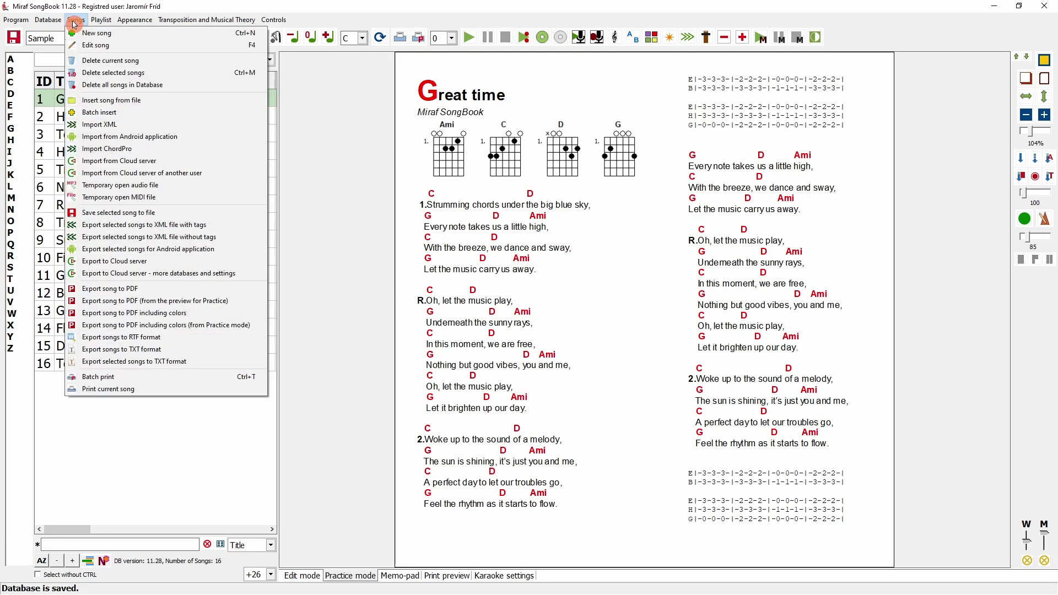
pyautogui.moveTo(49, 21)
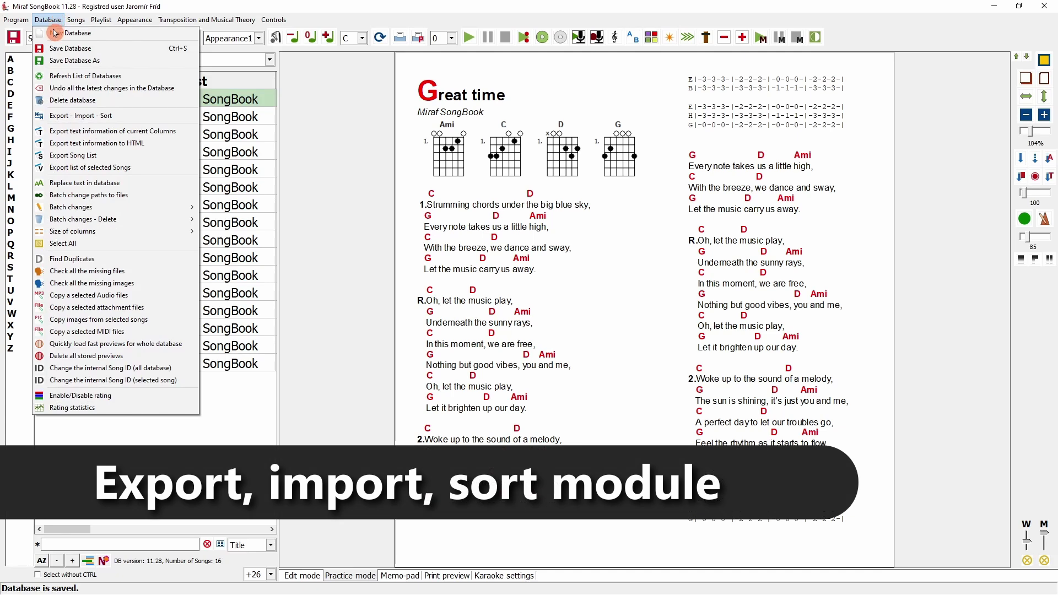
pyautogui.click(143, 119)
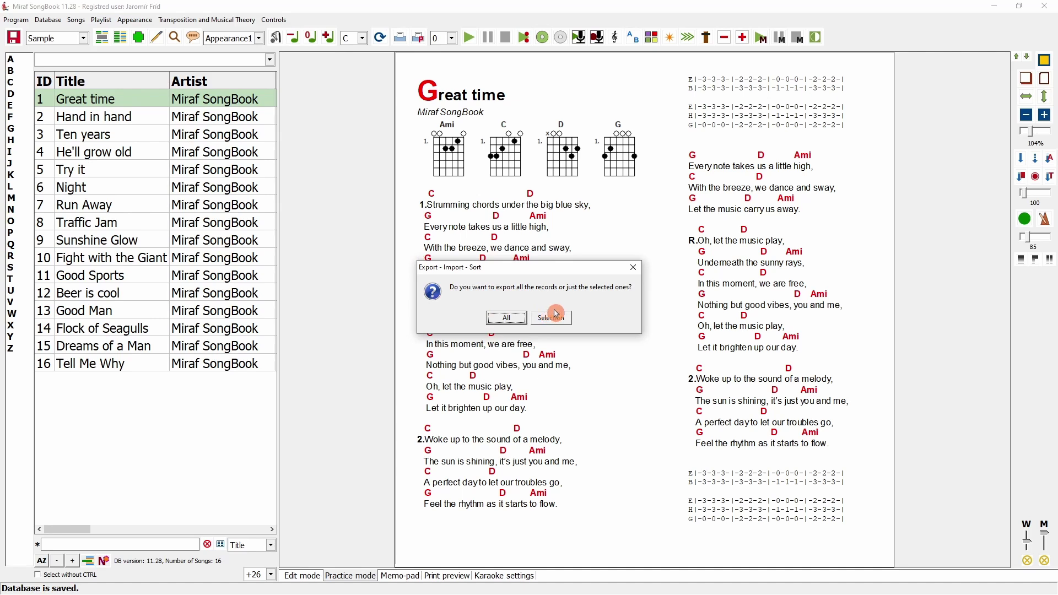
pyautogui.click(507, 318)
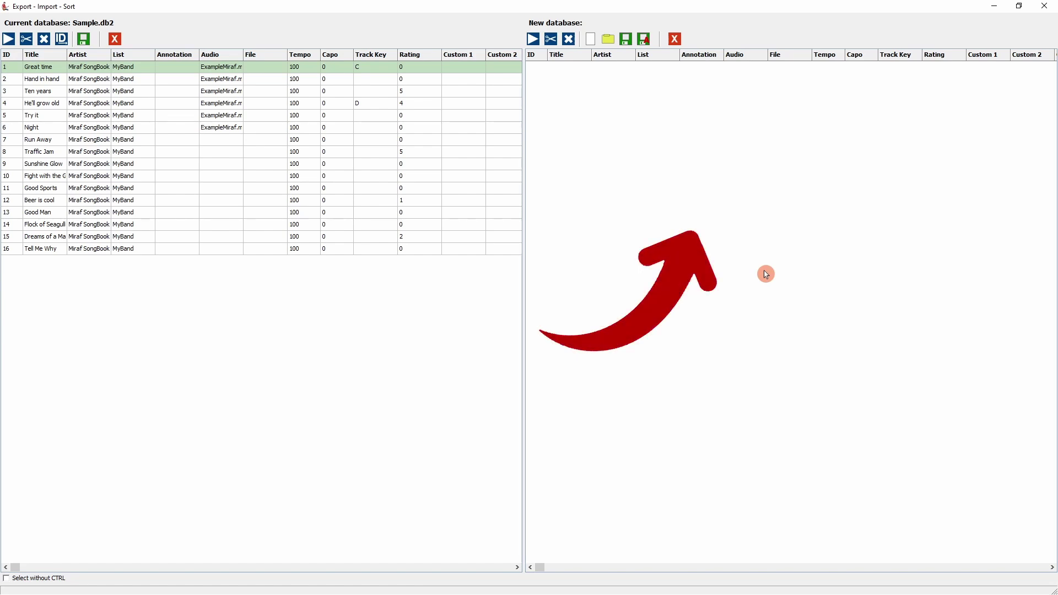
# Step: Load Miraf.db2 as the second database in the Export - Import - Sort module
pyautogui.click(610, 40)
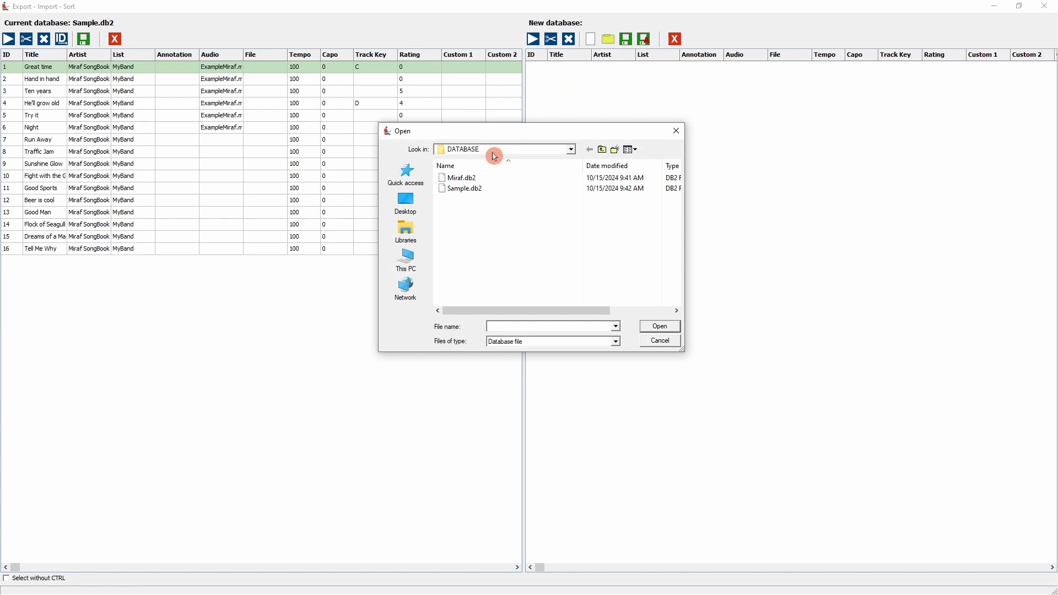
pyautogui.click(461, 179)
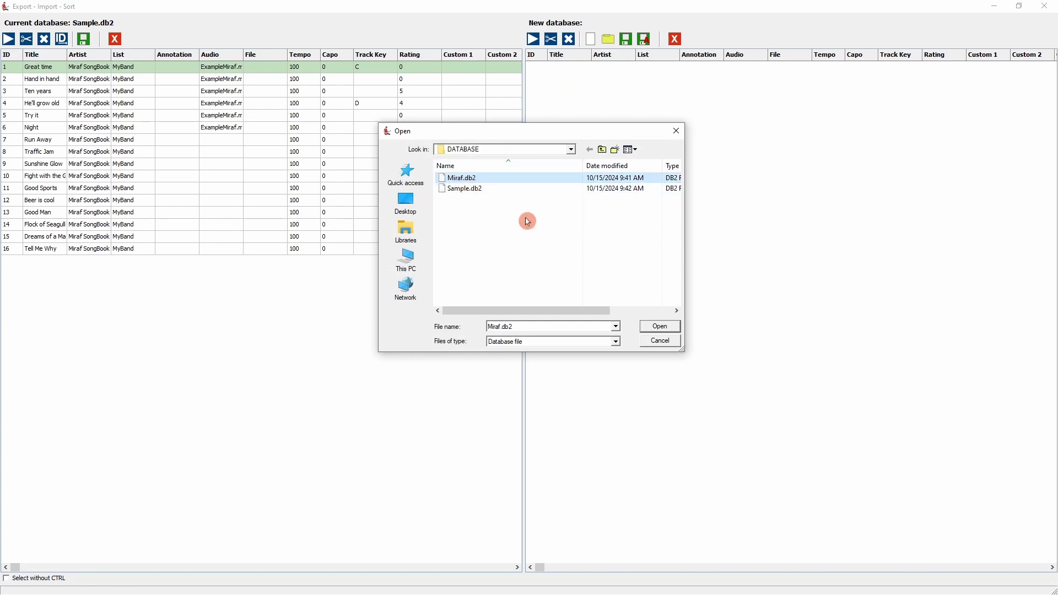
pyautogui.click(658, 327)
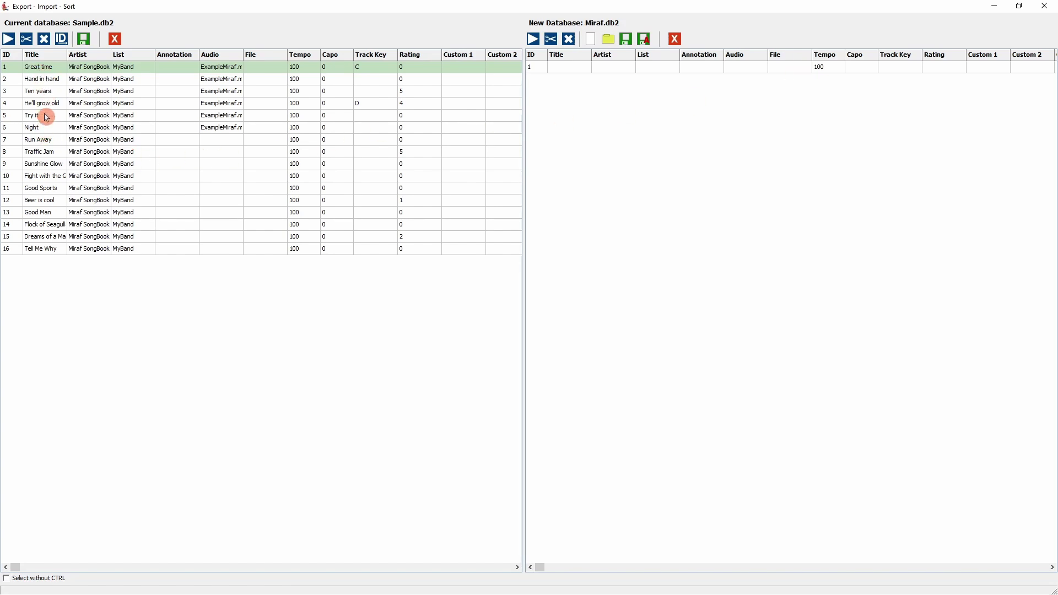
# Step: Copy Ten years, Try it, Run Away, Sunshine Glow, Beer is cool and Flock of Seagulls from Sample into the Miraf database
pyautogui.click(42, 92)
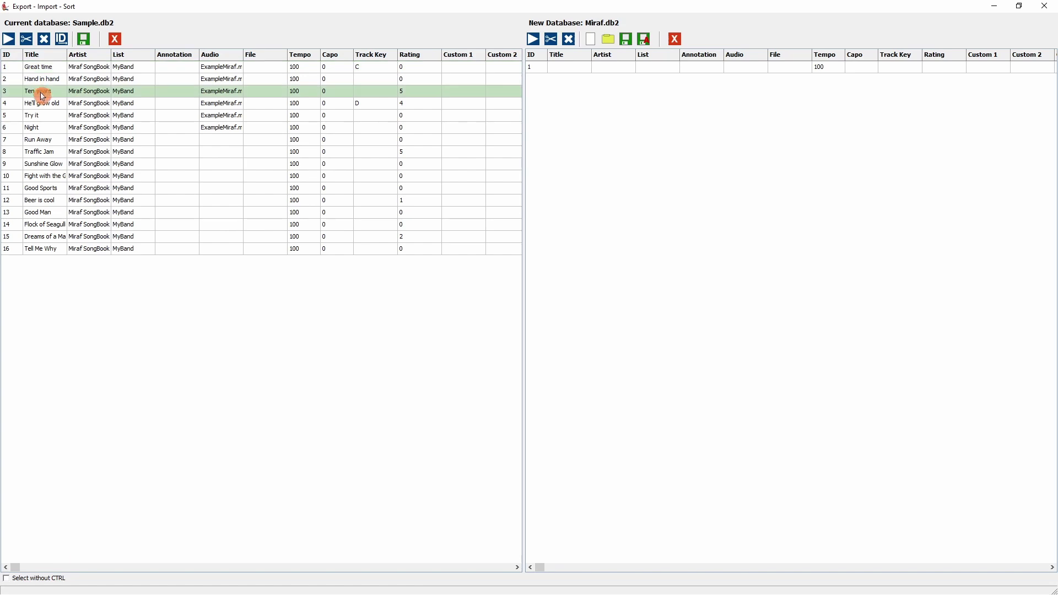
pyautogui.keyDown('ctrl'); pyautogui.click(41, 114); pyautogui.keyUp('ctrl')
pyautogui.keyDown('ctrl'); pyautogui.click(44, 140); pyautogui.keyUp('ctrl')
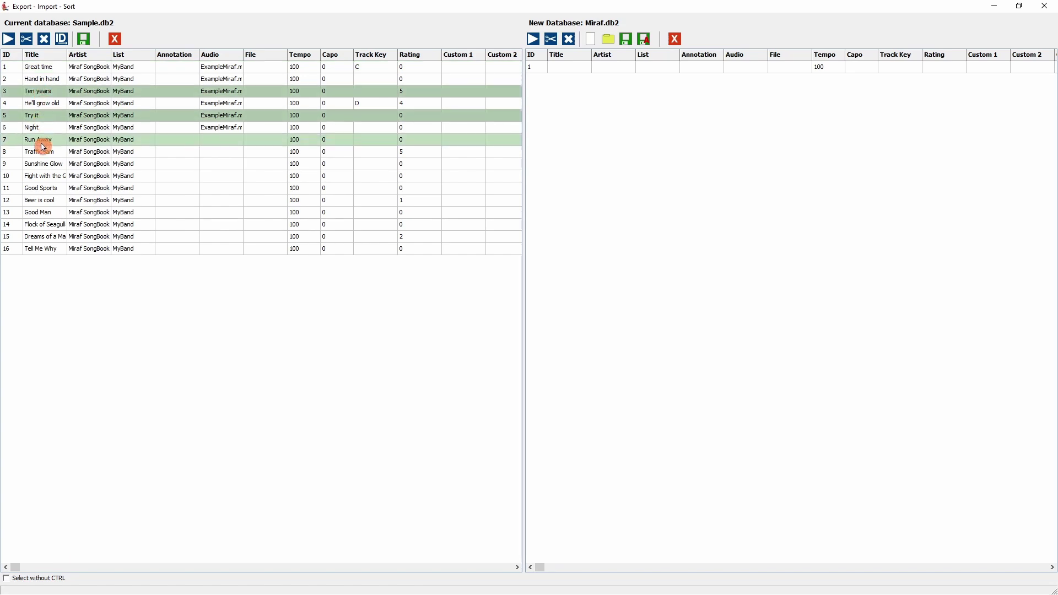
pyautogui.keyDown('ctrl'); pyautogui.click(43, 164); pyautogui.keyUp('ctrl')
pyautogui.keyDown('ctrl'); pyautogui.click(48, 203); pyautogui.keyUp('ctrl')
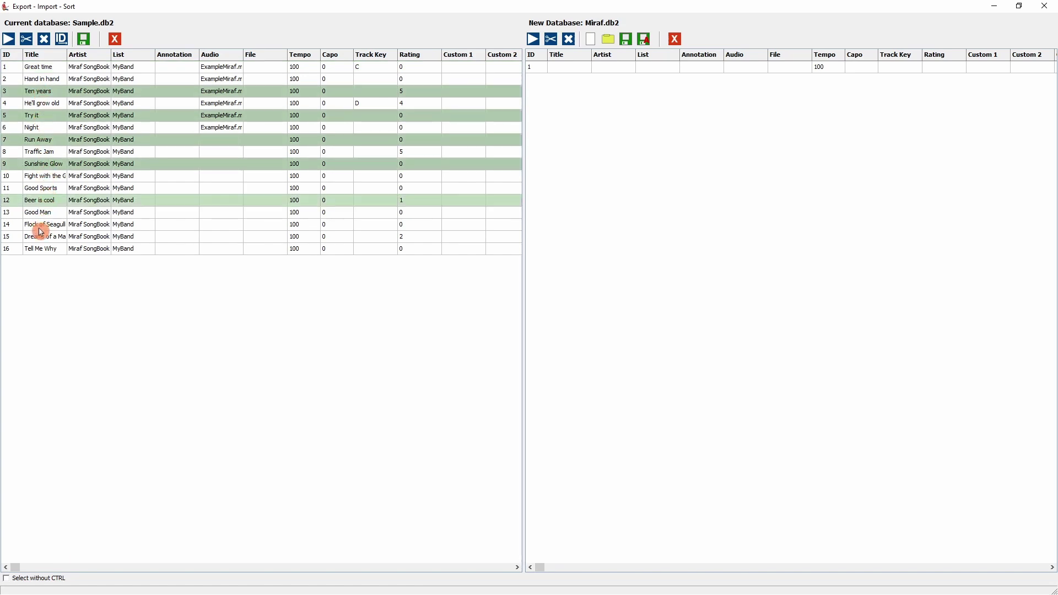
pyautogui.click(8, 40)
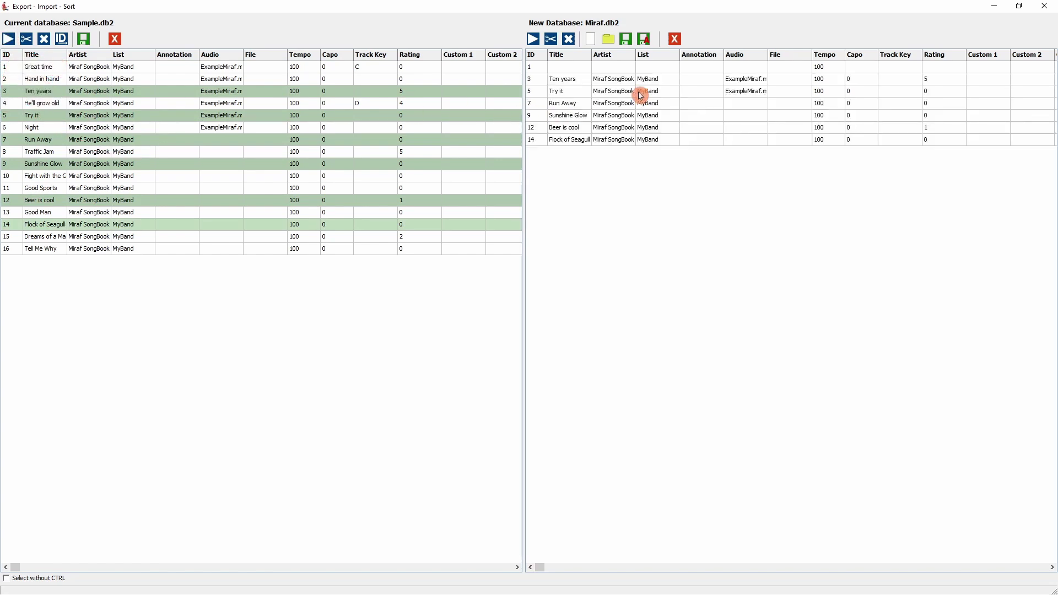
# Step: Delete the empty first record from the Miraf database and copy all Sample songs into it
pyautogui.click(615, 69)
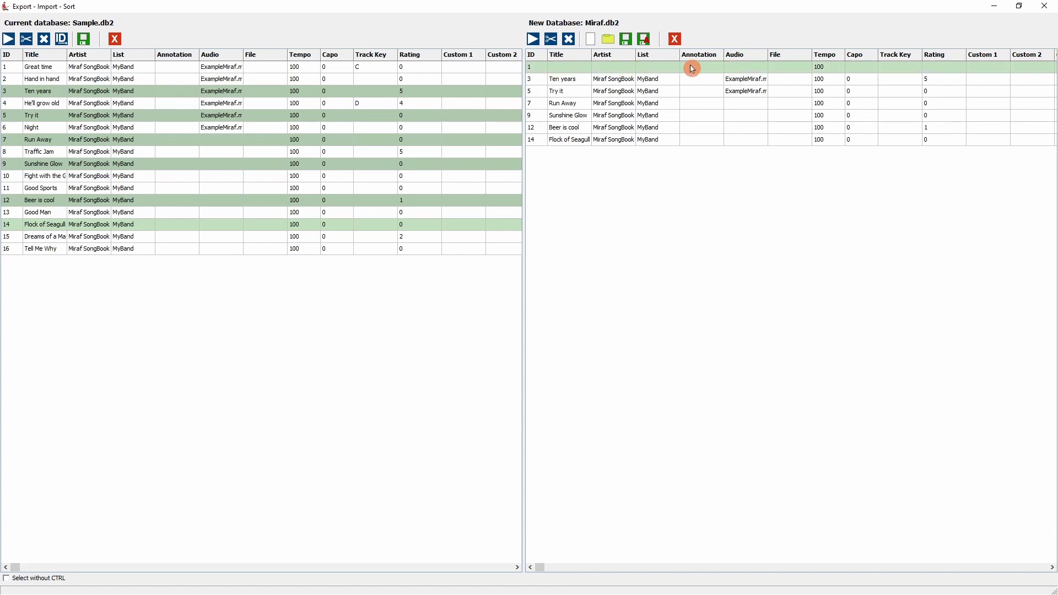
pyautogui.click(570, 41)
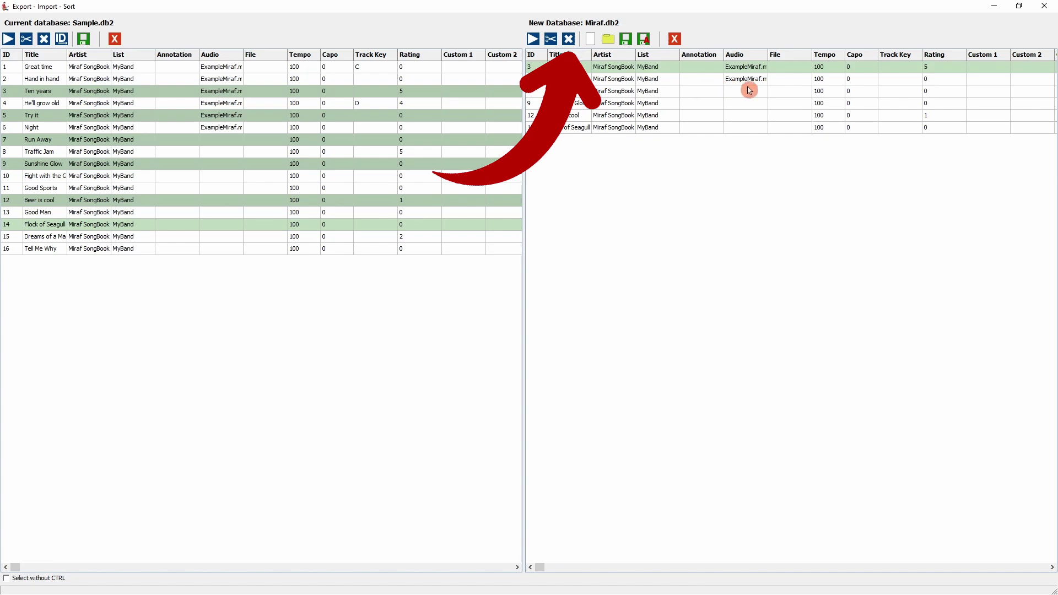
pyautogui.click(59, 67)
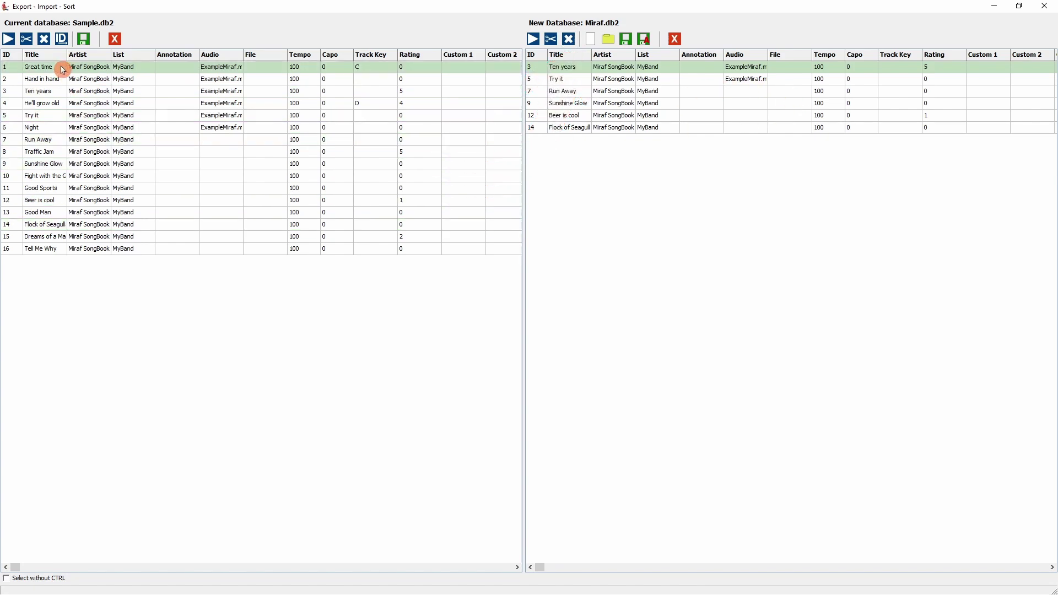
pyautogui.keyDown('shift'); pyautogui.click(52, 249); pyautogui.keyUp('shift')
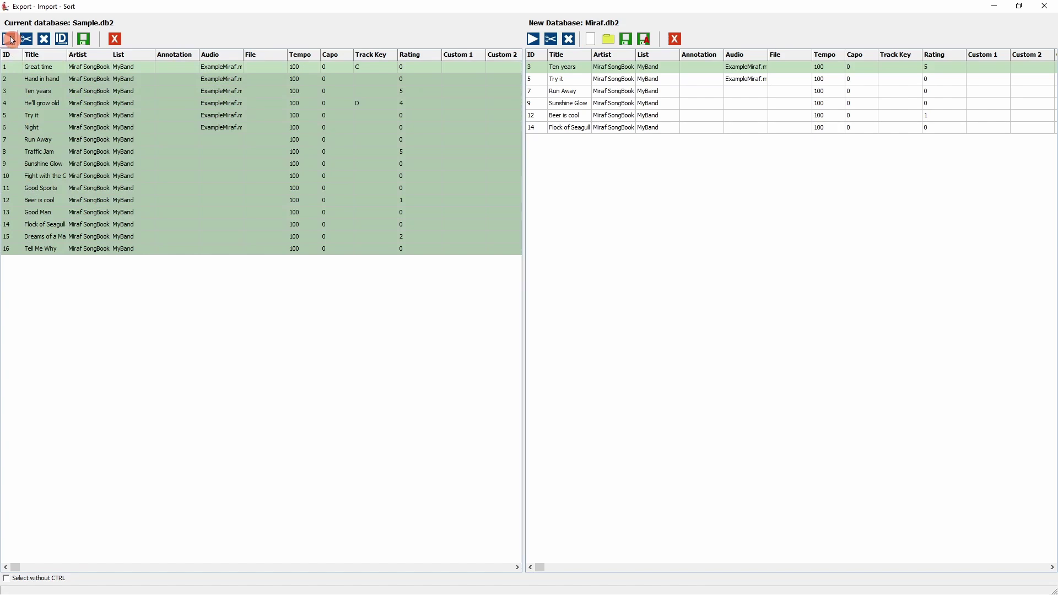
pyautogui.click(9, 40)
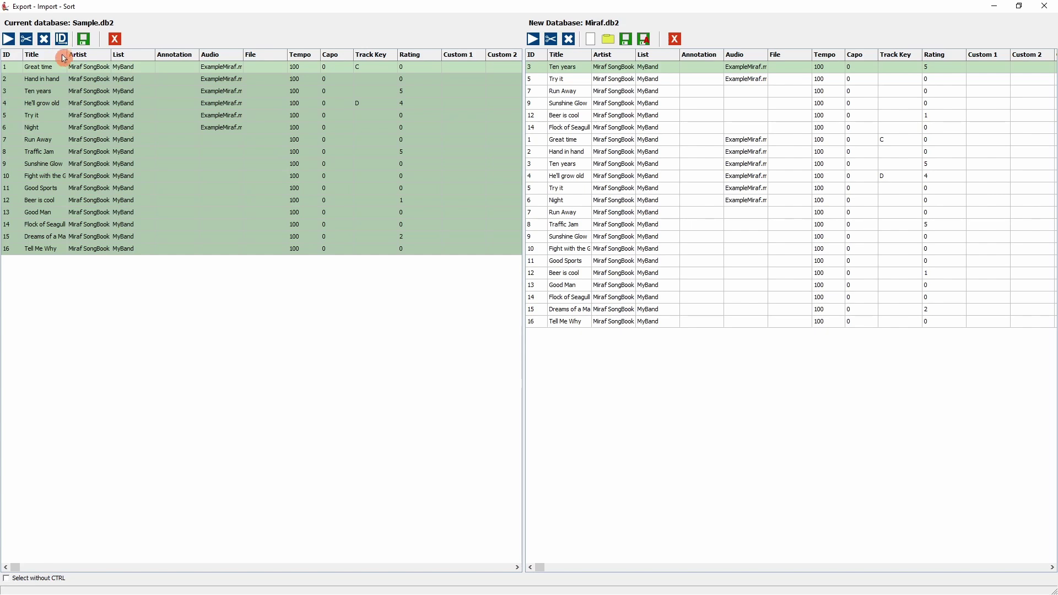
# Step: Move the songs from Night through Tell Me Why out of the Miraf database into Sample
pyautogui.keyDown('shift'); pyautogui.click(573, 175); pyautogui.keyUp('shift')
pyautogui.keyDown('shift'); pyautogui.click(577, 211); pyautogui.keyUp('shift')
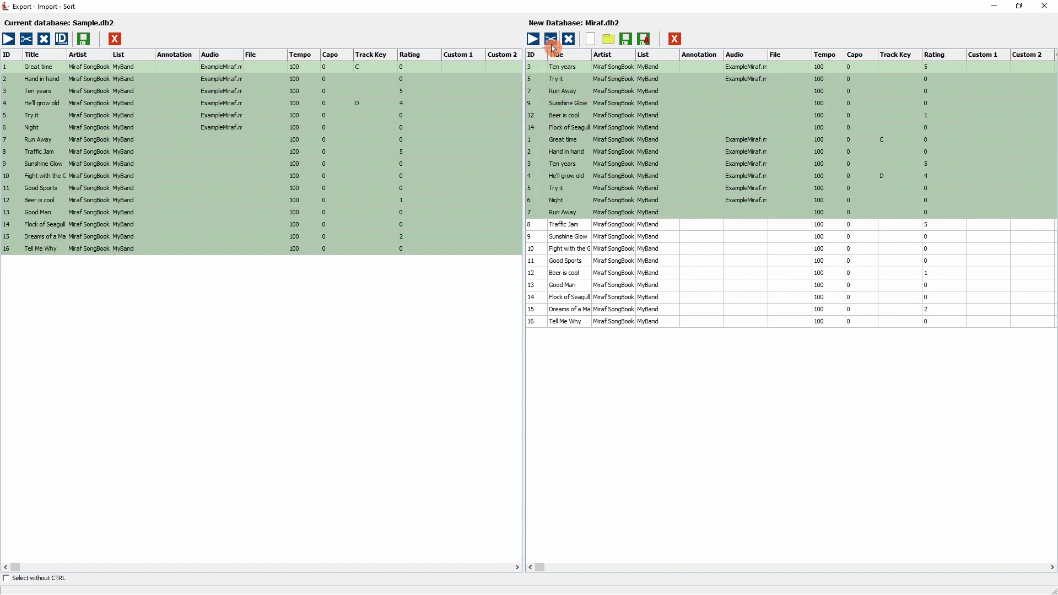
pyautogui.click(570, 238)
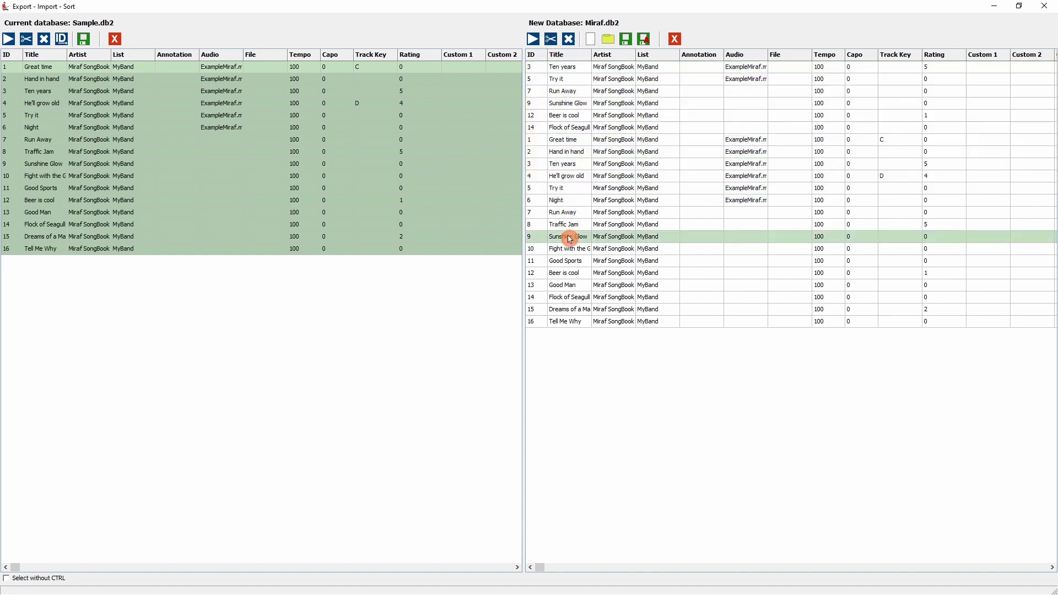
pyautogui.click(565, 201)
pyautogui.keyDown('shift'); pyautogui.click(566, 323); pyautogui.keyUp('shift')
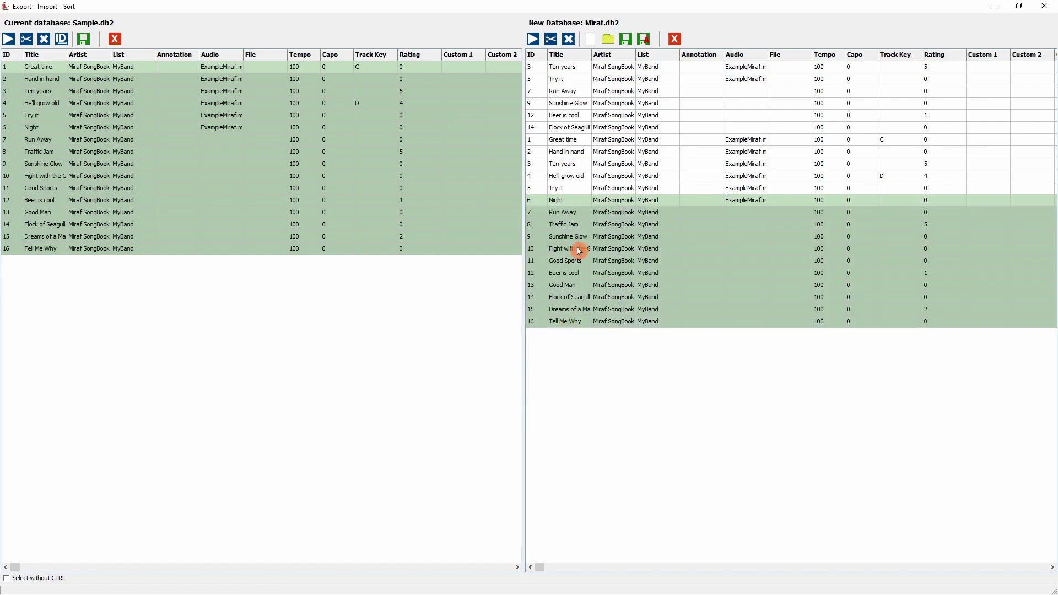
pyautogui.click(551, 39)
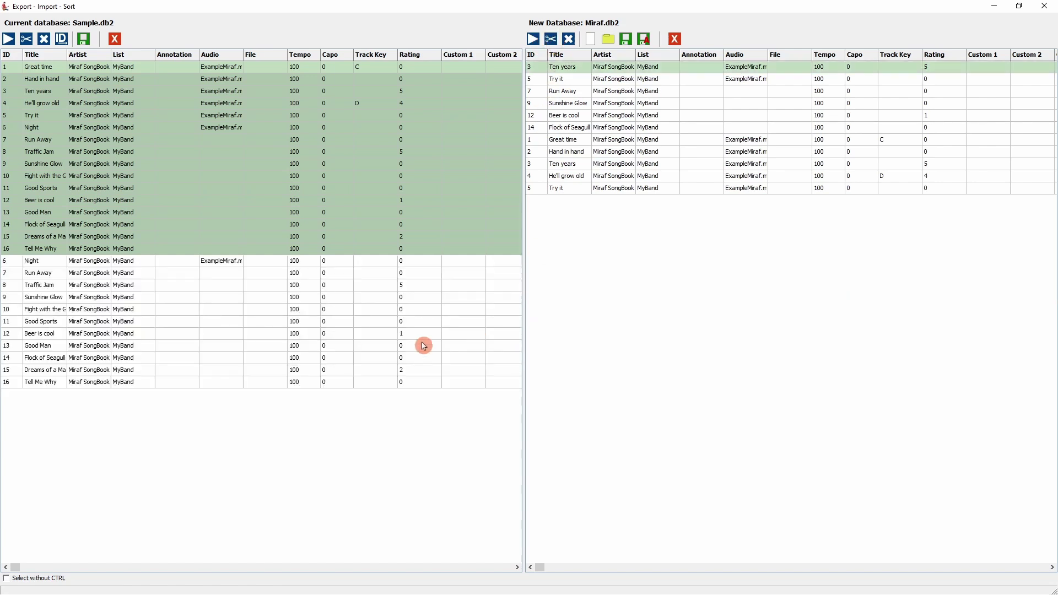
# Step: Delete Sunshine Glow, Beer is cool, Flock of Seagulls and Great time from the Miraf database
pyautogui.click(575, 104)
pyautogui.keyDown('shift'); pyautogui.click(567, 141); pyautogui.keyUp('shift')
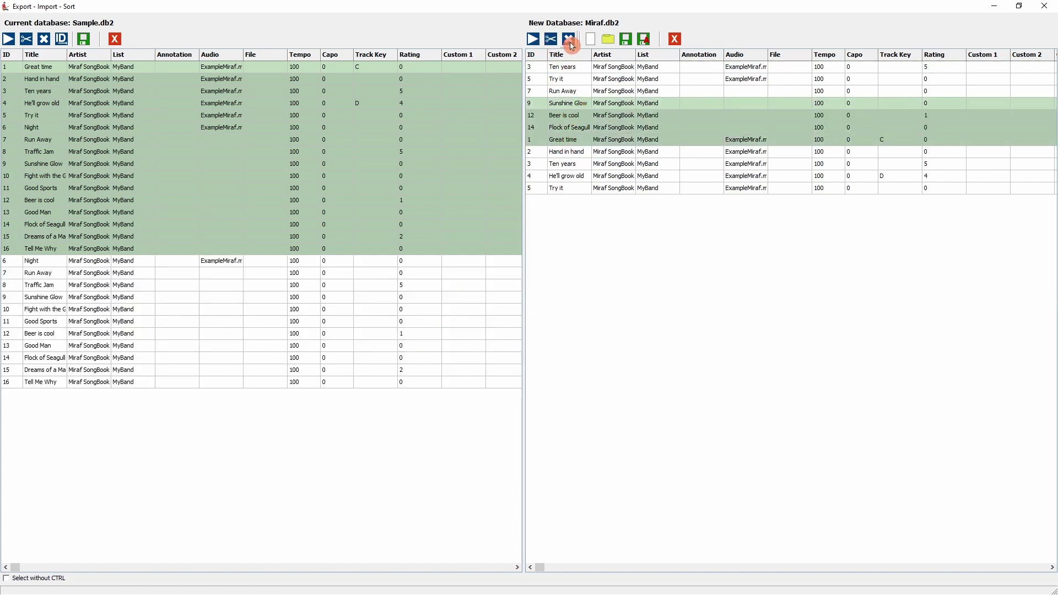
pyautogui.click(568, 39)
pyautogui.click(599, 140)
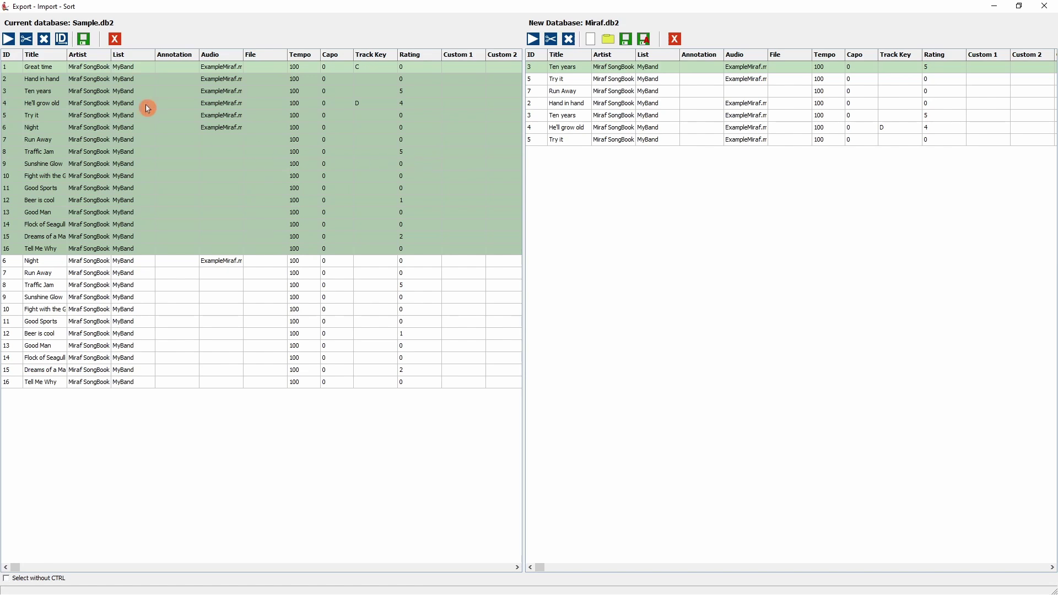
# Step: In Sample, select the range He'll grow old to Flock of Seagulls, replaced by Dreams of a Man, Sunshine Glow, Night, Ten years and Hand in hand
pyautogui.moveTo(44, 103); pyautogui.dragTo(47, 176)
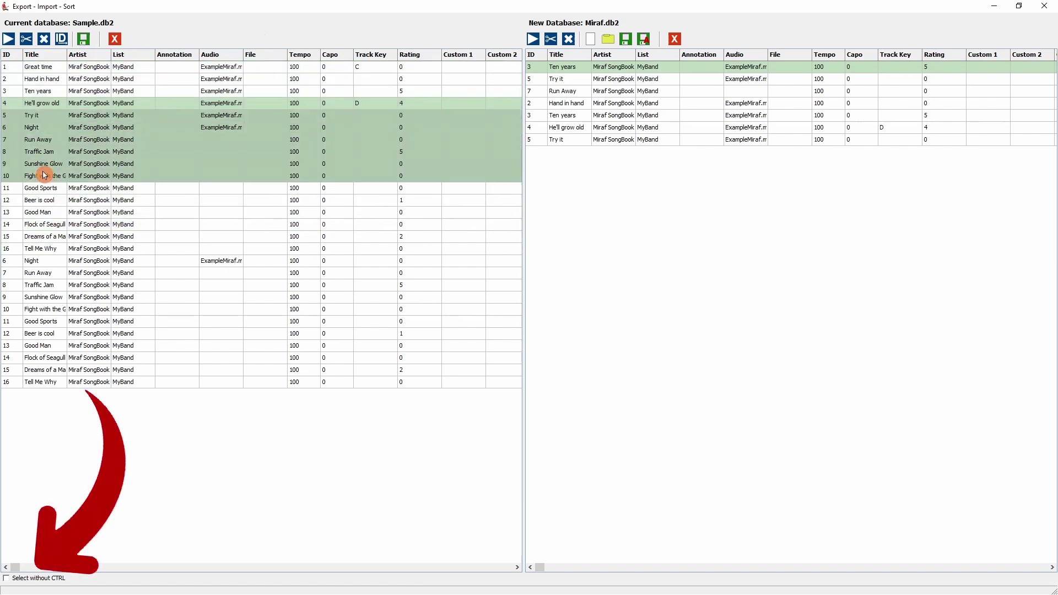
pyautogui.keyDown('shift'); pyautogui.click(42, 222); pyautogui.keyUp('shift')
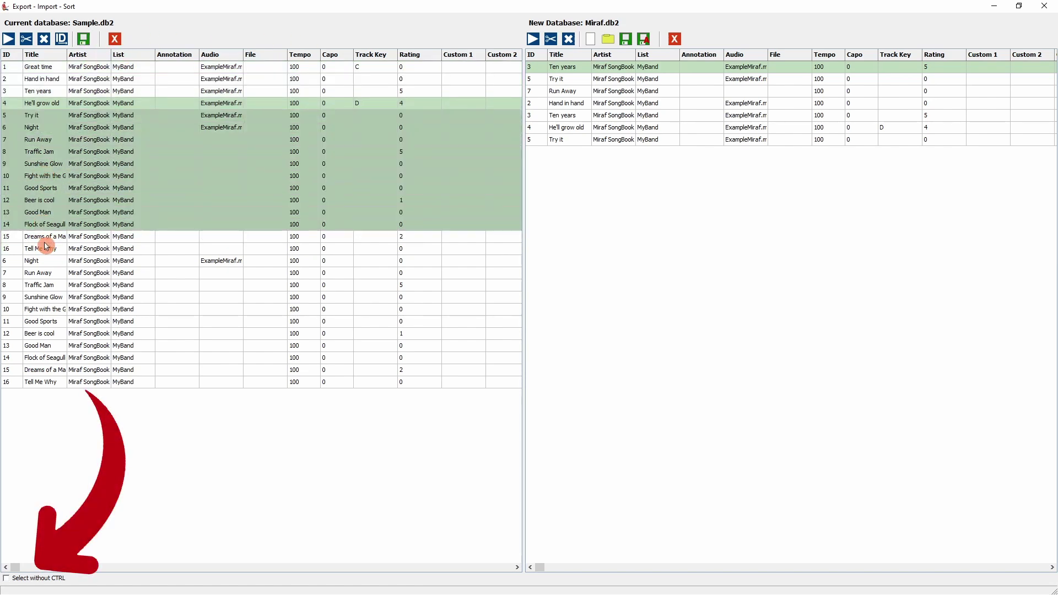
pyautogui.click(43, 239)
pyautogui.keyDown('ctrl'); pyautogui.click(49, 164); pyautogui.keyUp('ctrl')
pyautogui.keyDown('ctrl'); pyautogui.click(51, 128); pyautogui.keyUp('ctrl')
pyautogui.keyDown('ctrl'); pyautogui.click(51, 91); pyautogui.keyUp('ctrl')
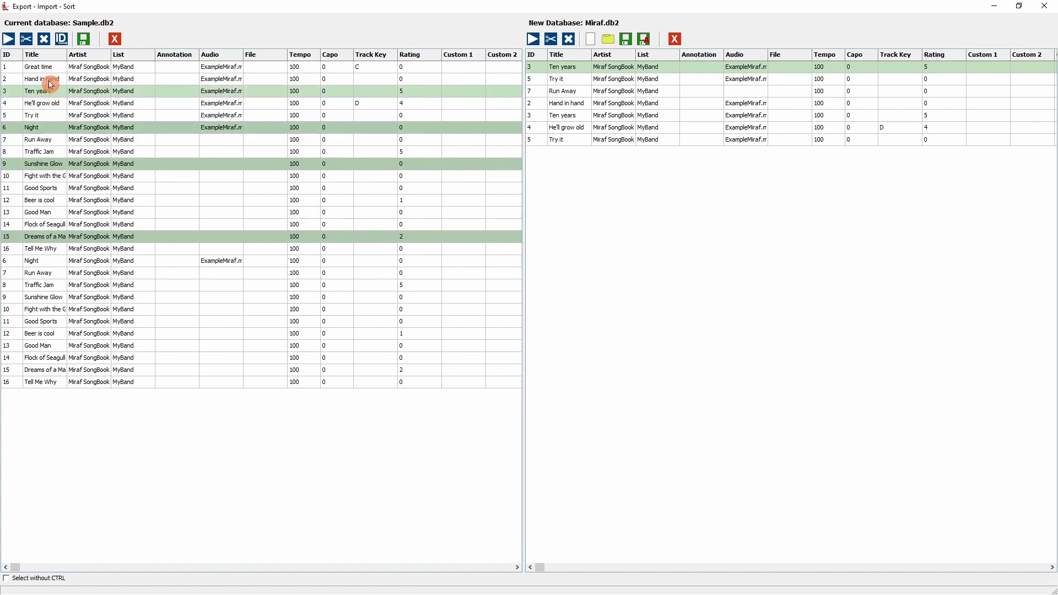
pyautogui.keyDown('ctrl'); pyautogui.click(52, 80); pyautogui.keyUp('ctrl')
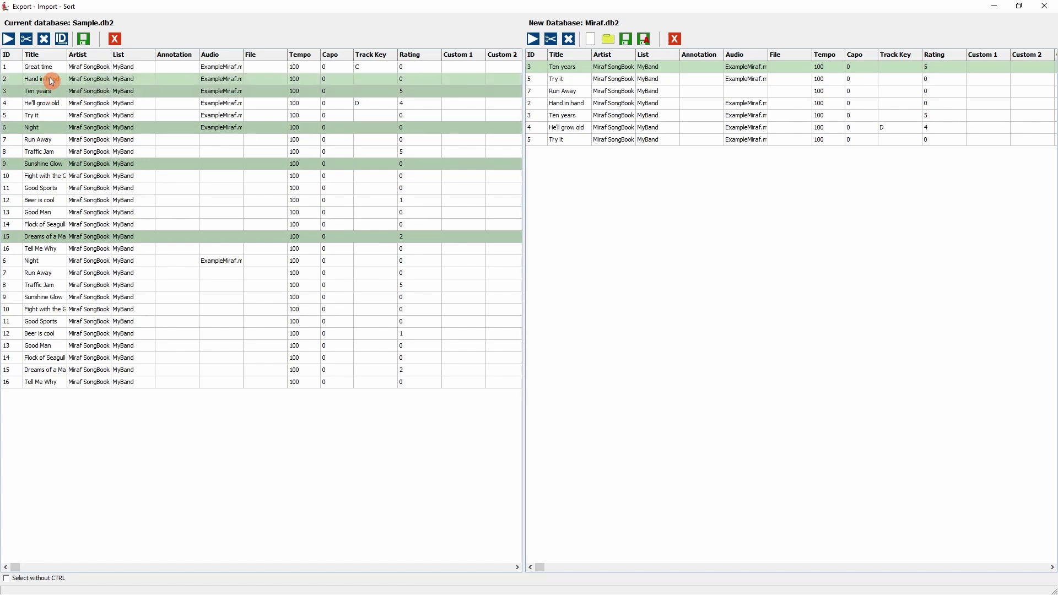
# Step: Enable selecting without CTRL and add the lower Traffic Jam, Fight with the Giant, Good Man, Dreams of a Man and Night, plus the upper Beer is cool
pyautogui.click(9, 582)
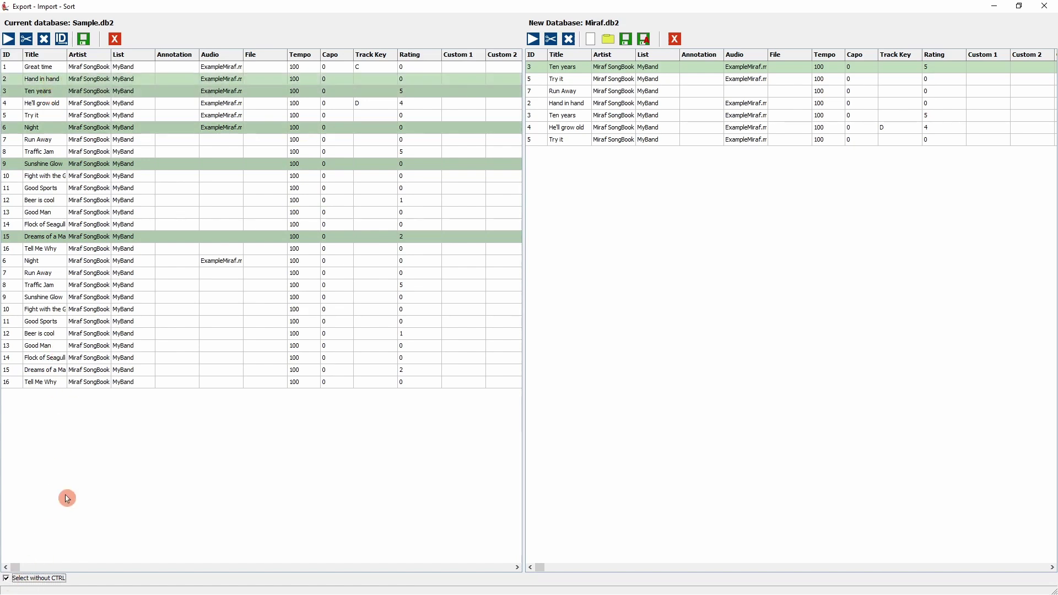
pyautogui.click(40, 284)
pyautogui.click(42, 310)
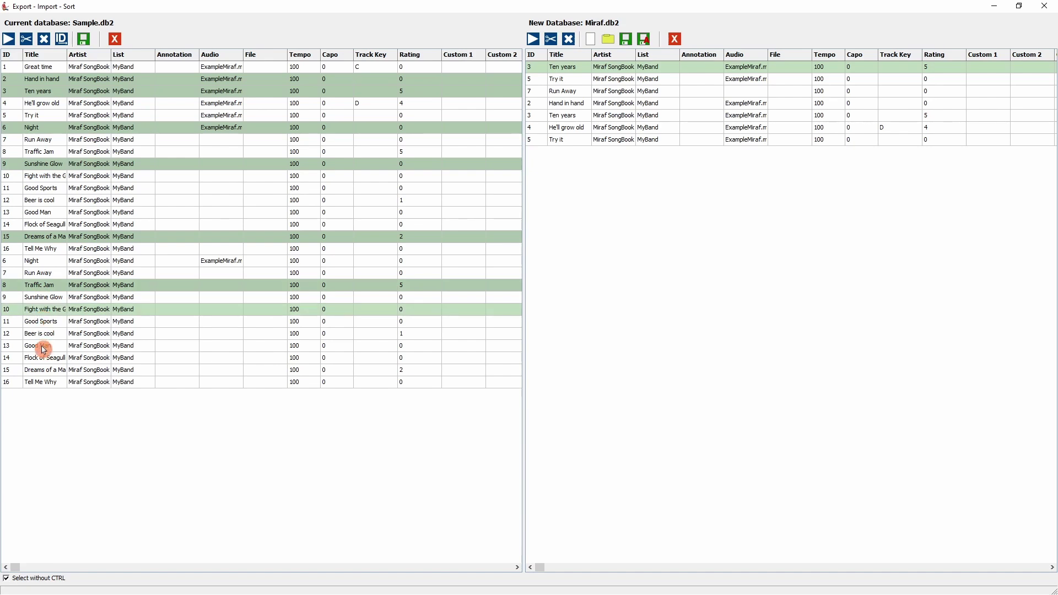
pyautogui.click(43, 346)
pyautogui.click(43, 370)
pyautogui.click(40, 261)
pyautogui.click(46, 201)
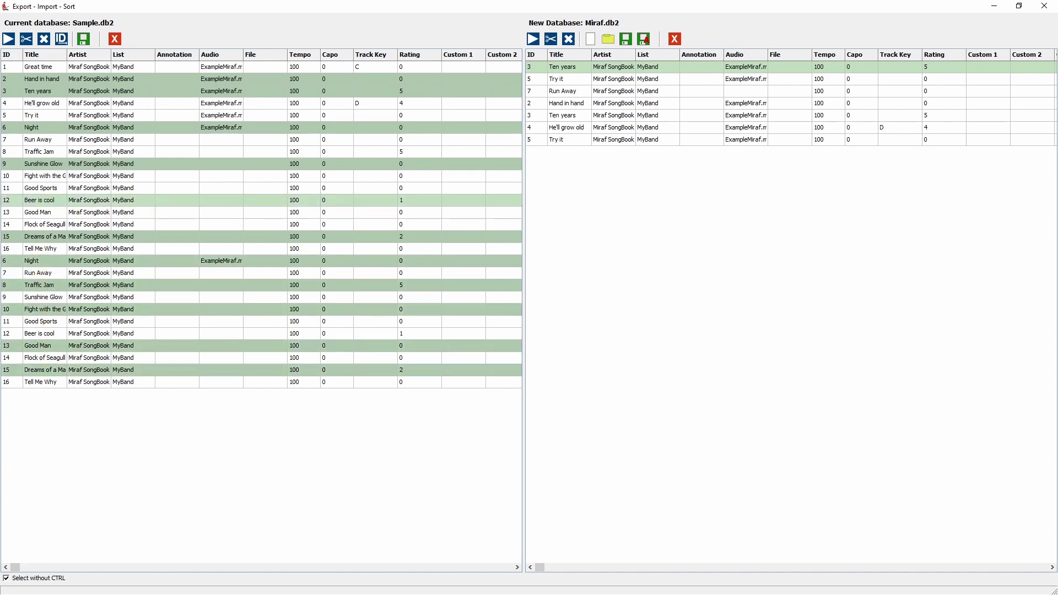
# Step: Close the Export - Import - Sort module without saving the Sample or Miraf database
pyautogui.click(115, 40)
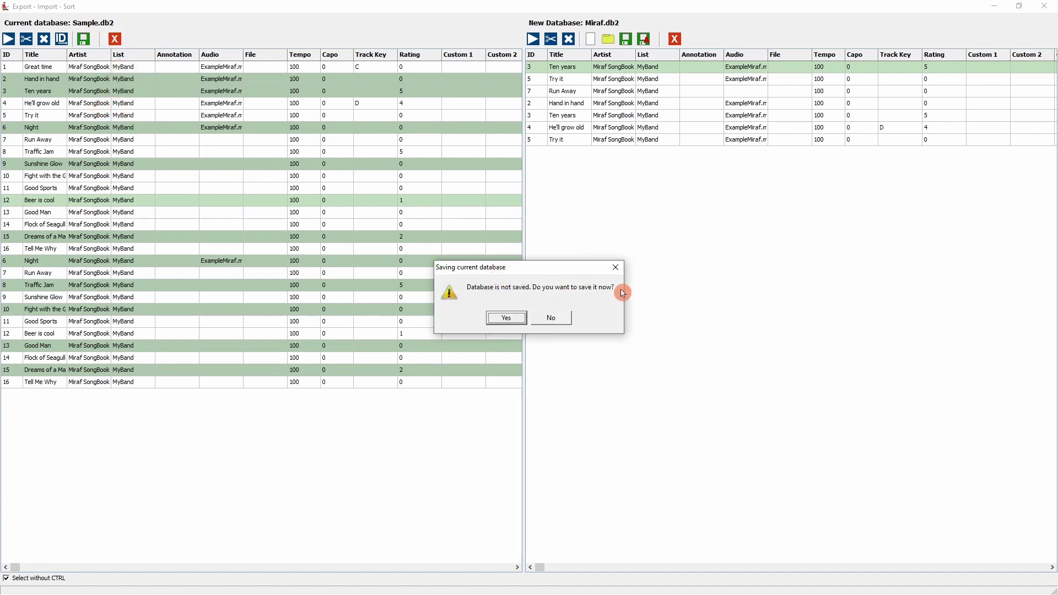
pyautogui.click(552, 320)
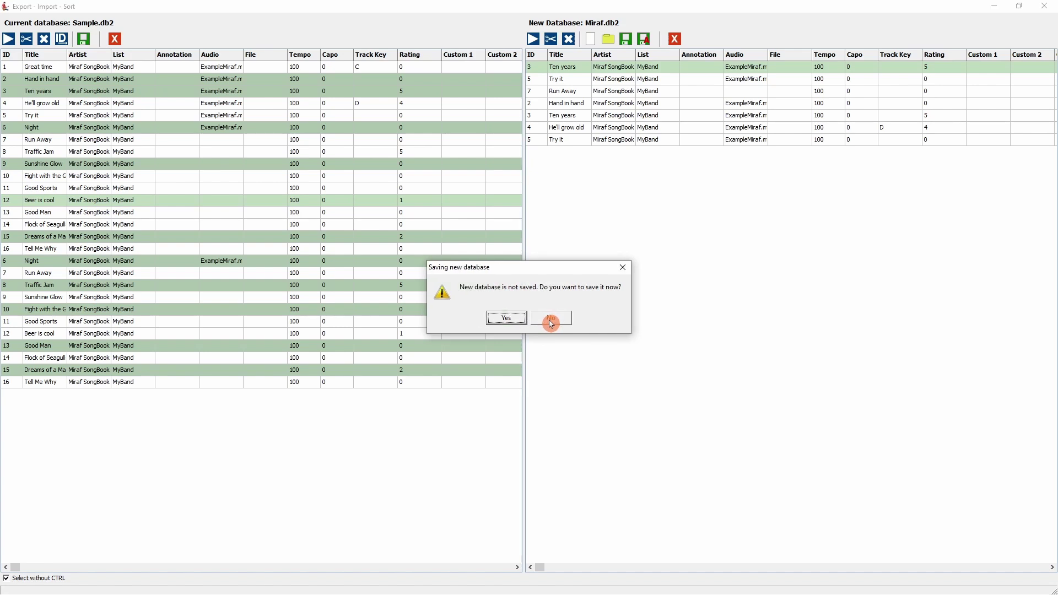
pyautogui.click(551, 322)
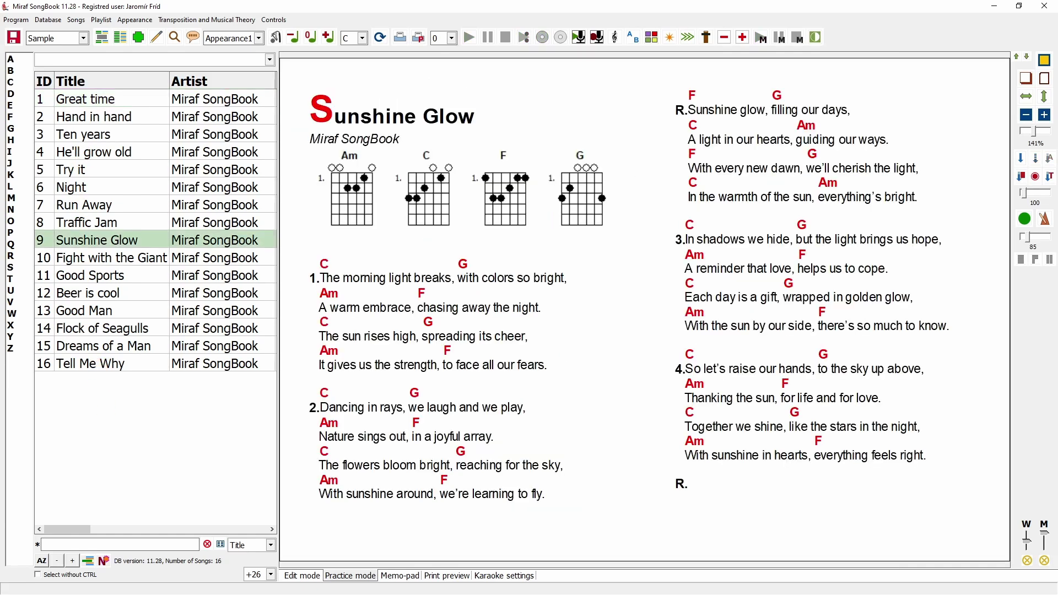
# Step: Select Sunshine Glow through Tell Me Why in Sample and open Export - Import - Sort with only the selected songs
pyautogui.keyDown('shift'); pyautogui.click(98, 363); pyautogui.keyUp('shift')
pyautogui.click(48, 20)
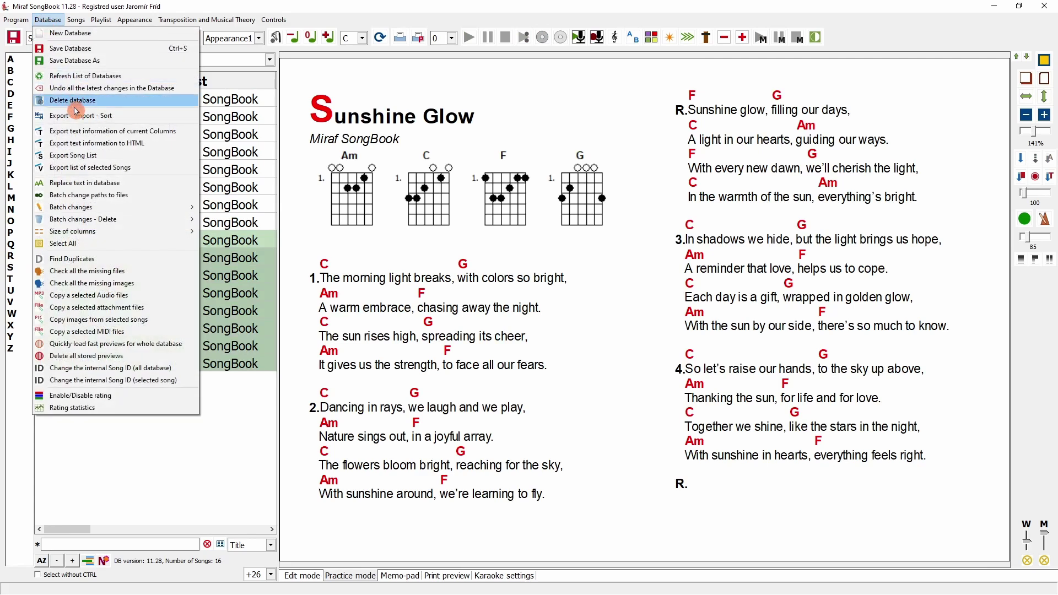
pyautogui.click(101, 119)
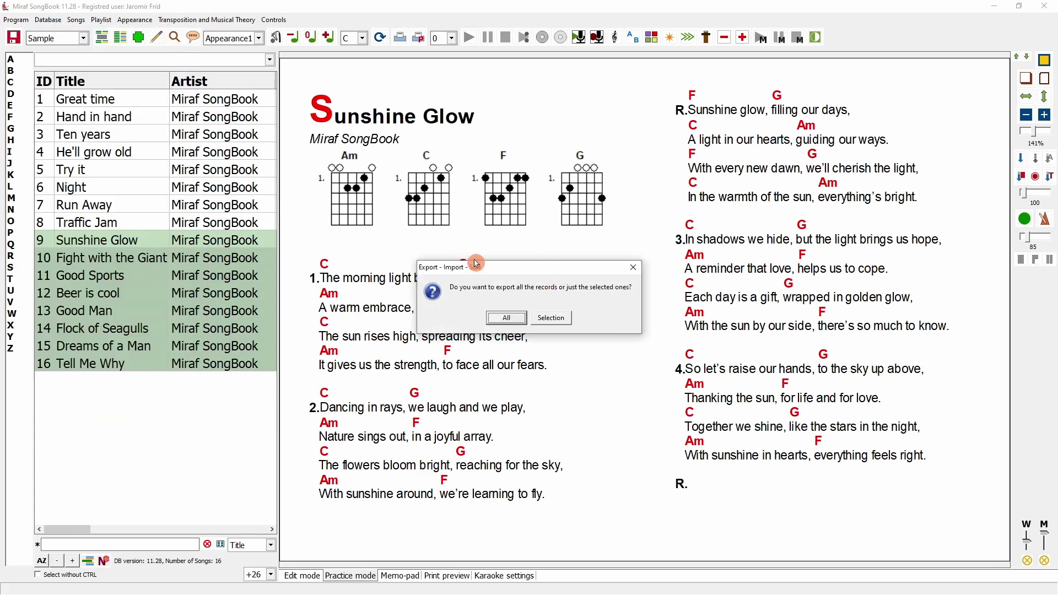
pyautogui.click(552, 319)
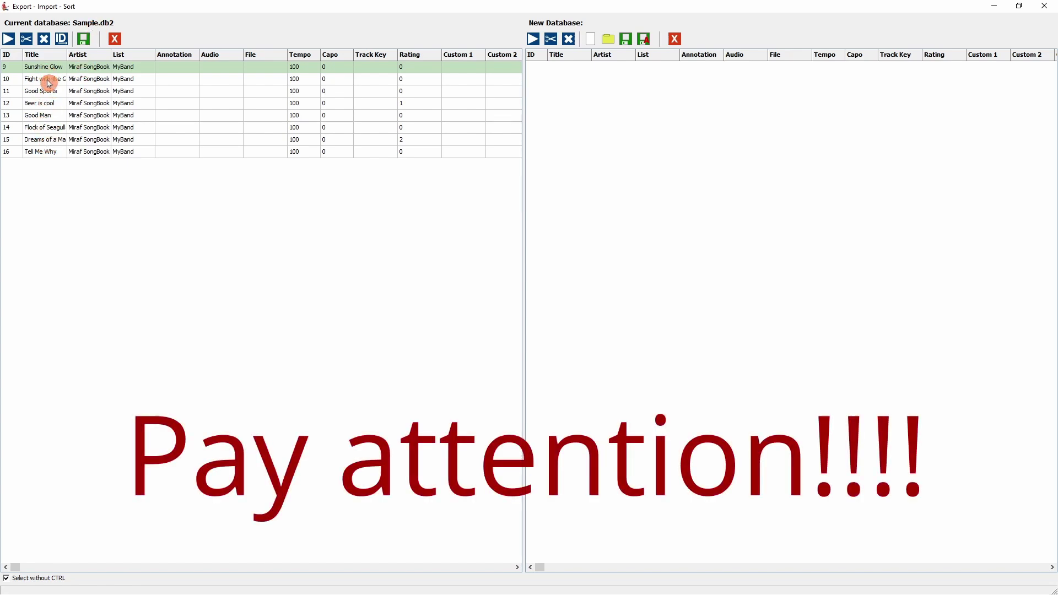
# Step: Compare the module's song list with the main Sample list behind it, and close the module without saving
pyautogui.moveTo(85, 6); pyautogui.dragTo(461, 97)
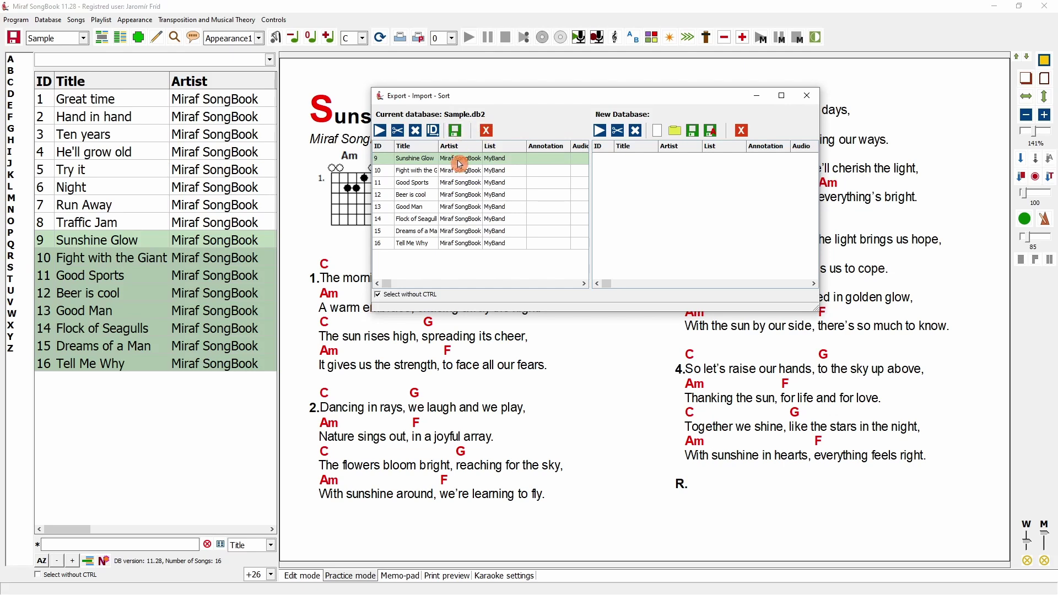
pyautogui.click(782, 96)
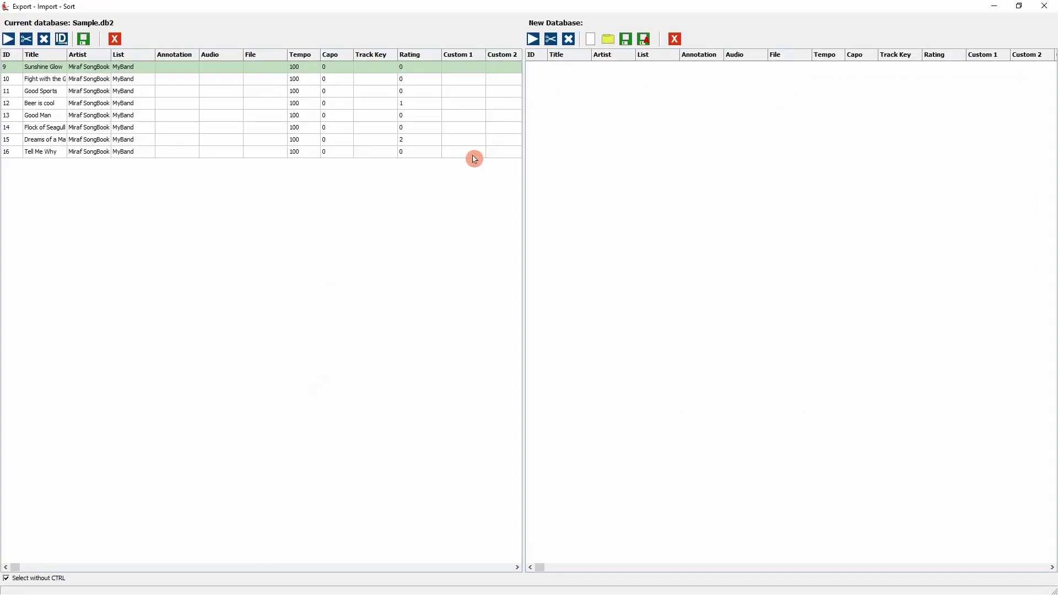
pyautogui.click(1044, 6)
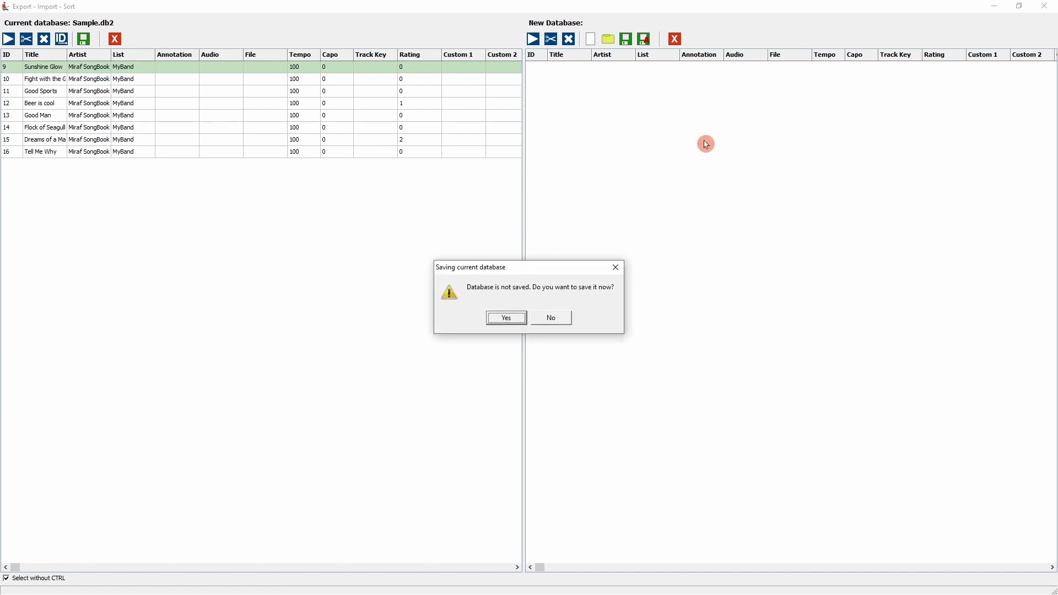
pyautogui.click(553, 318)
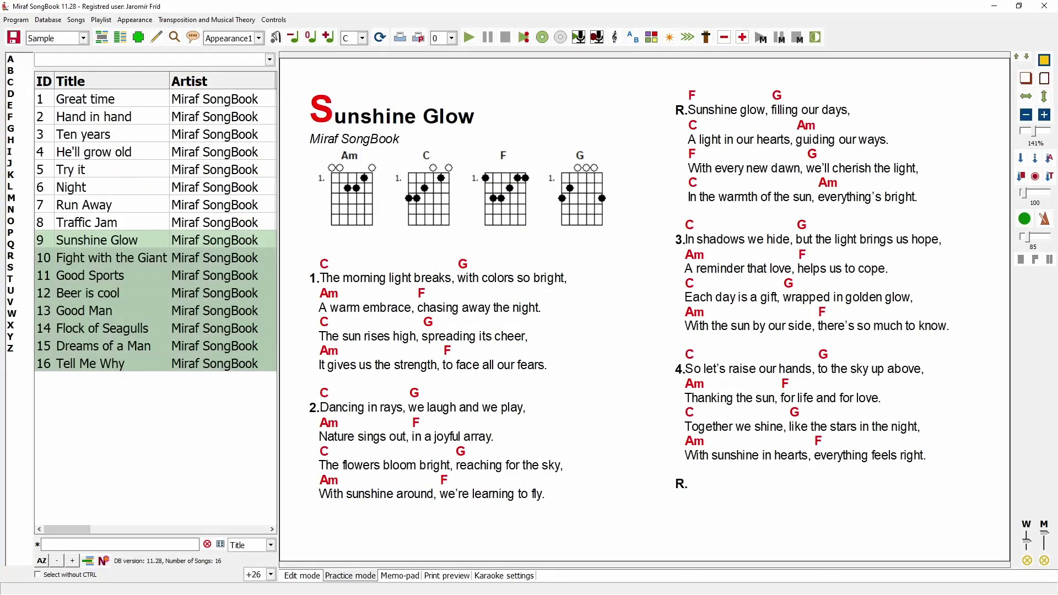
# Step: In the song Try it, copy the last refrain, paste it again at the end of the lyrics and refresh the song preview
pyautogui.click(77, 169)
pyautogui.click(302, 576)
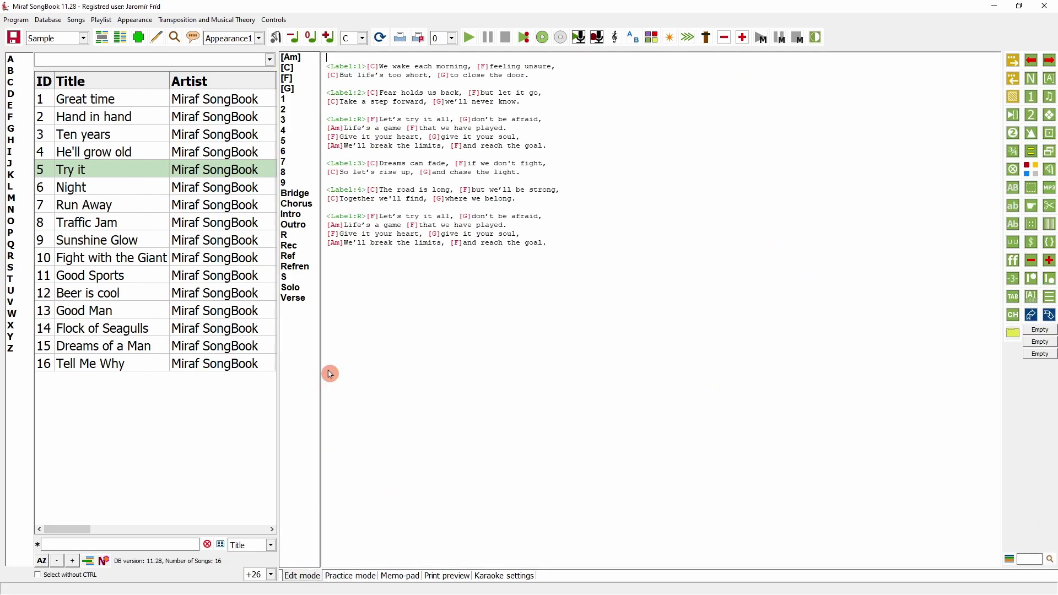
pyautogui.moveTo(562, 245); pyautogui.dragTo(325, 216)
pyautogui.hotkey('ctrl', 'c')
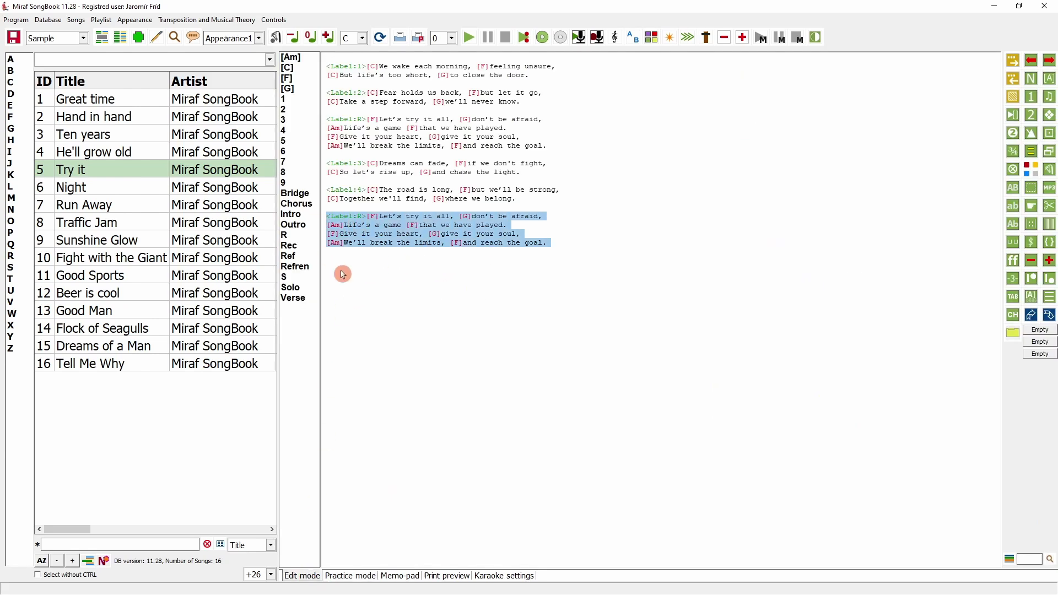
pyautogui.click(342, 274)
pyautogui.hotkey('ctrl', 'v')
pyautogui.click(381, 38)
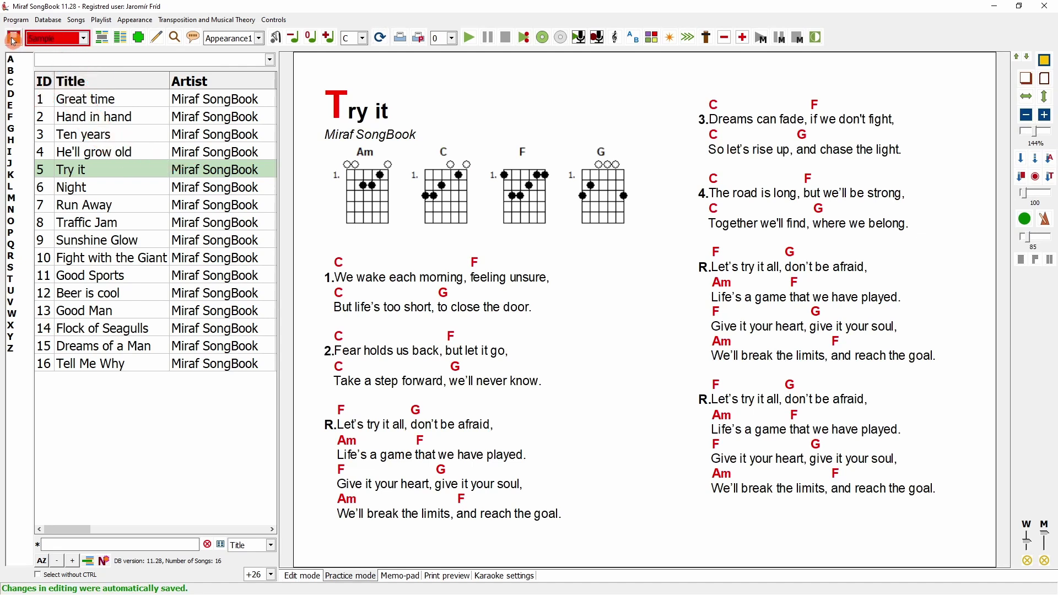
# Step: Save the Sample database and save a copy of it under the name Sample2
pyautogui.click(52, 20)
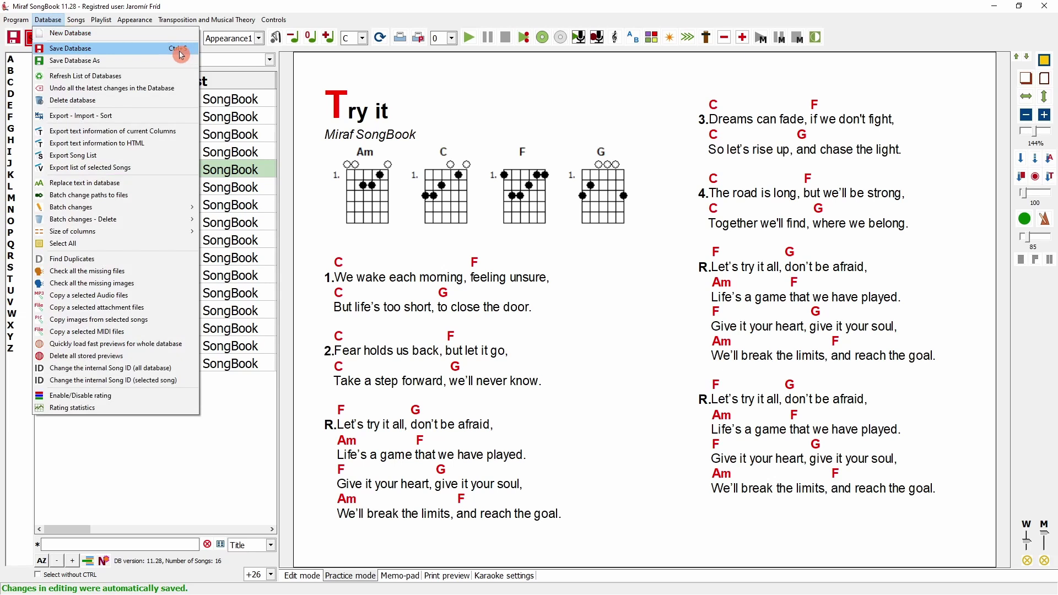
pyautogui.click(92, 52)
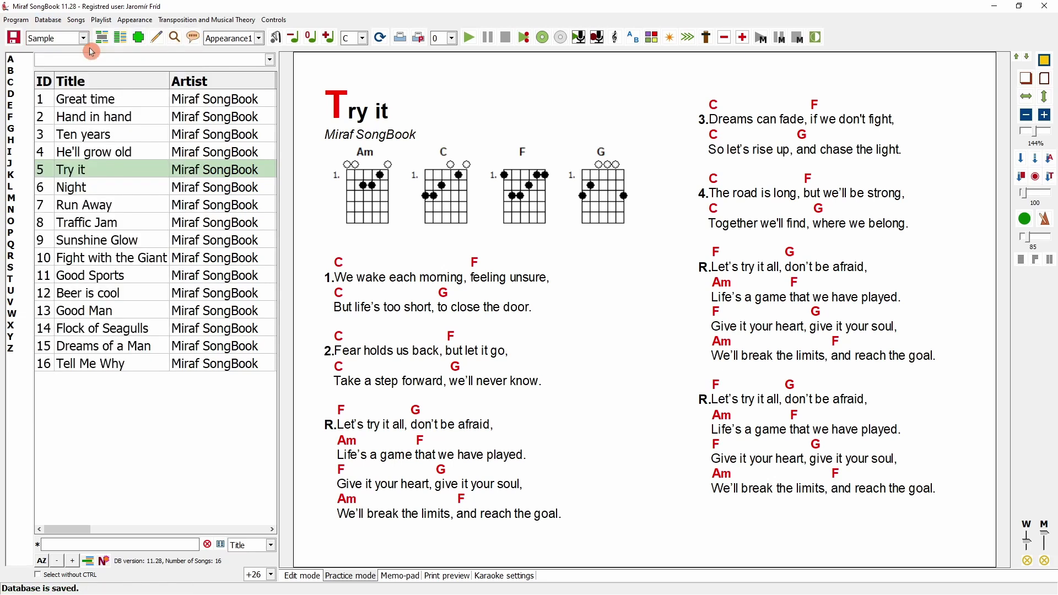
pyautogui.click(50, 20)
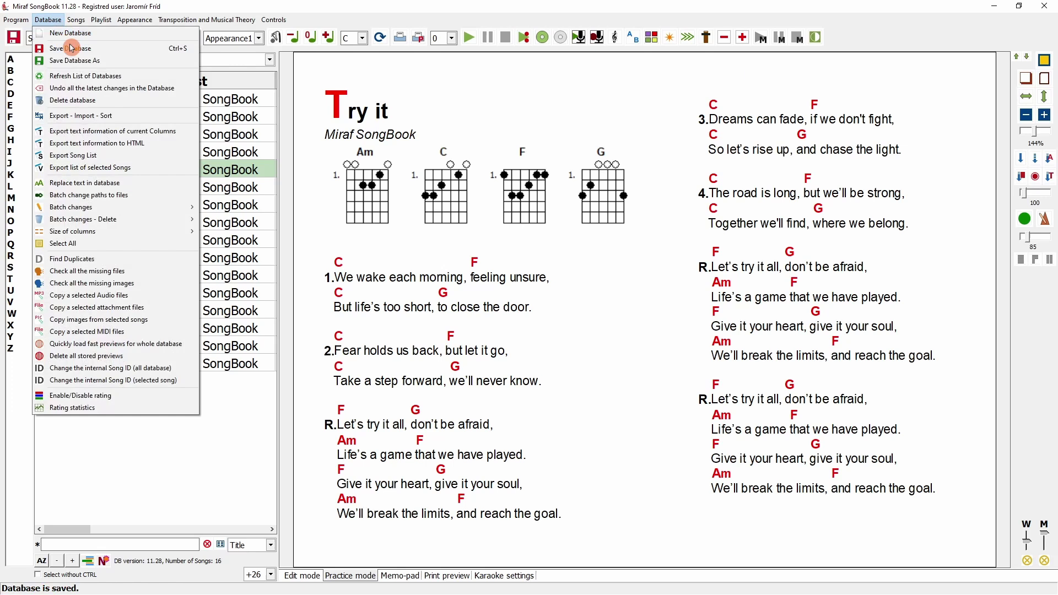
pyautogui.click(114, 62)
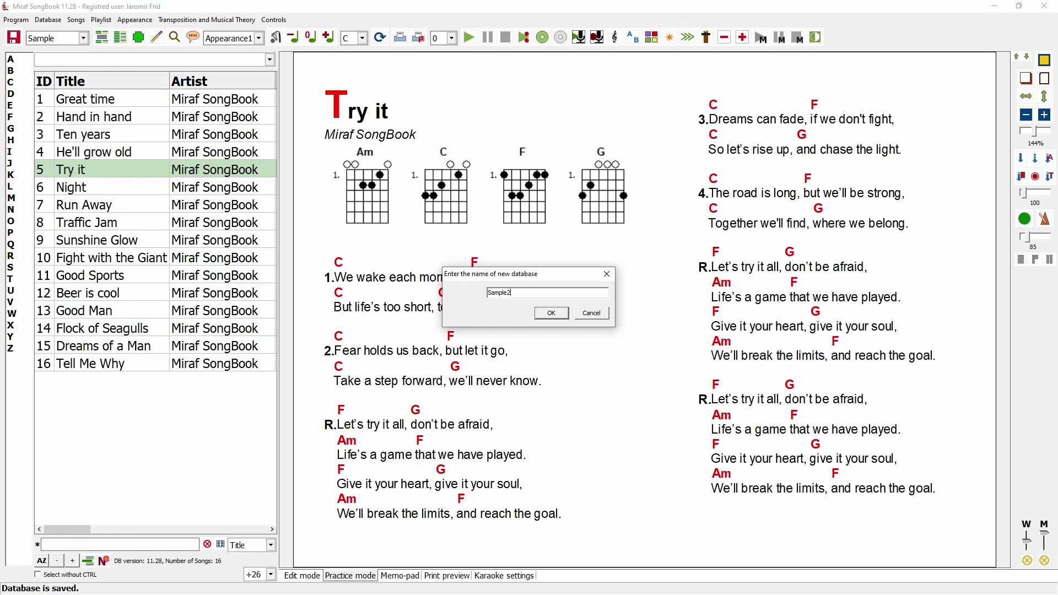
pyautogui.click(553, 313)
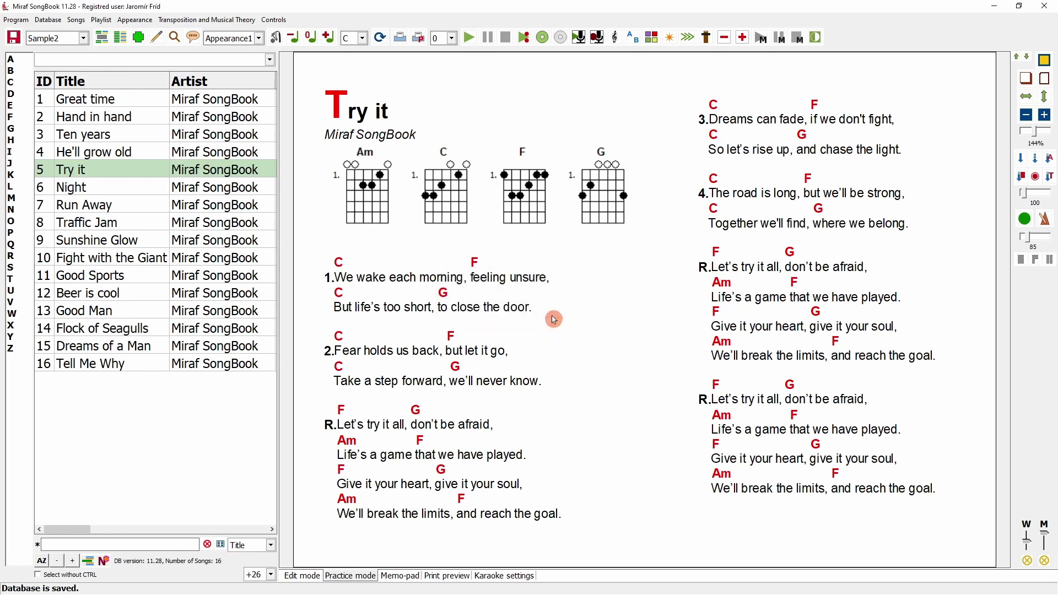
# Step: Switch the open database to Sample and back to Sample2
pyautogui.click(58, 38)
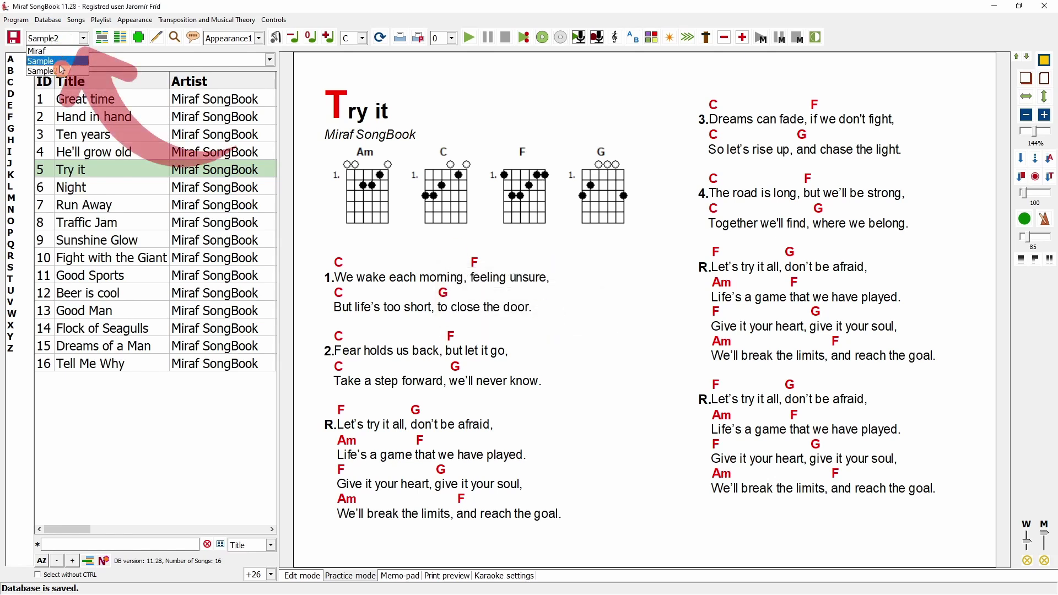
pyautogui.click(58, 62)
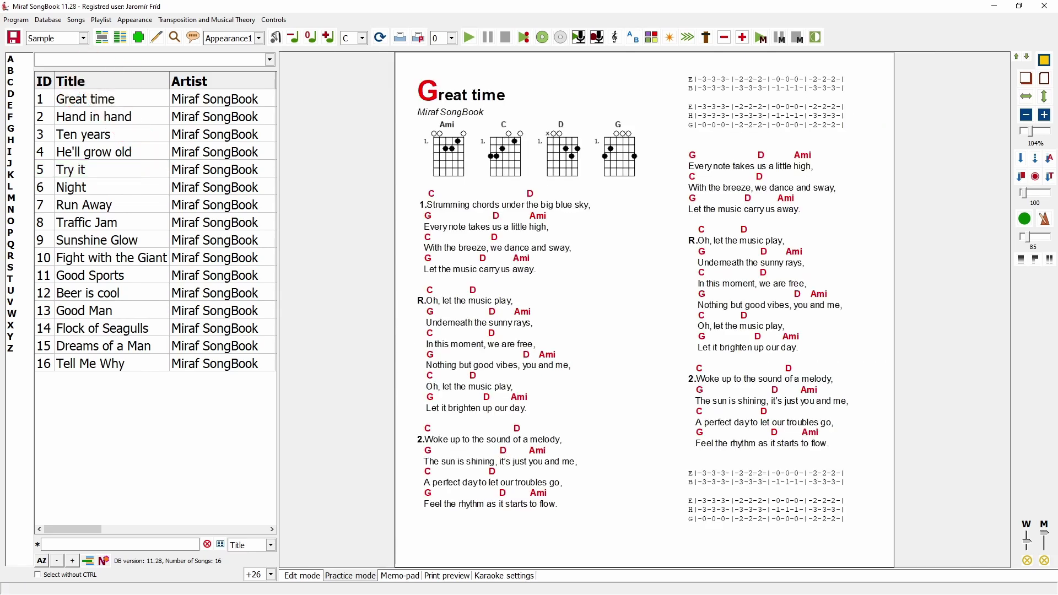
pyautogui.click(58, 38)
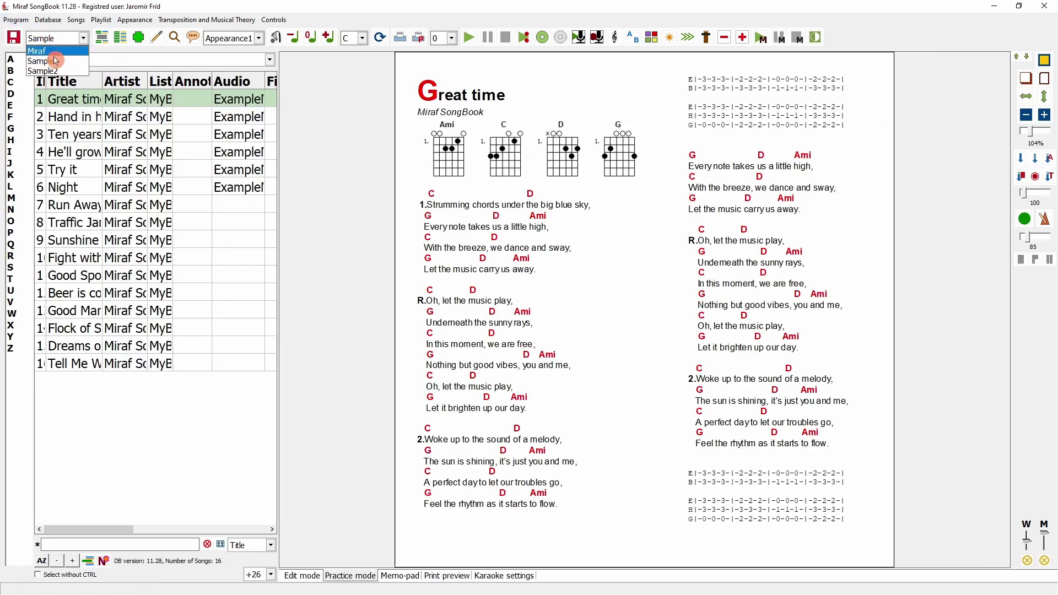
pyautogui.click(56, 71)
pyautogui.click(49, 20)
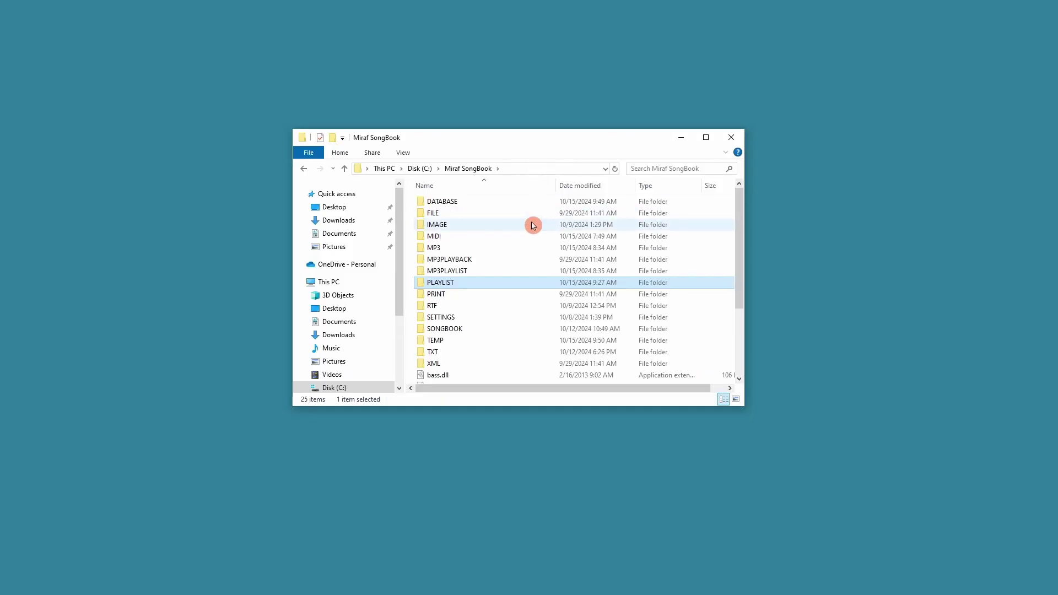
# Step: In File Explorer, open the DATABASE folder of Miraf SongBook and locate the Sample2.db2 file
pyautogui.doubleClick(447, 204)
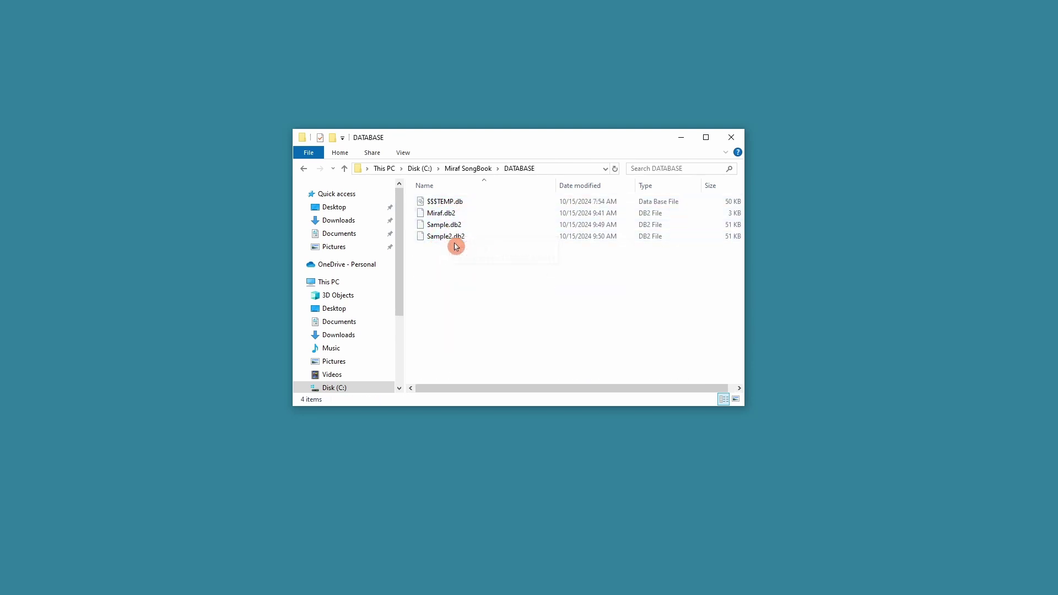
pyautogui.click(440, 236)
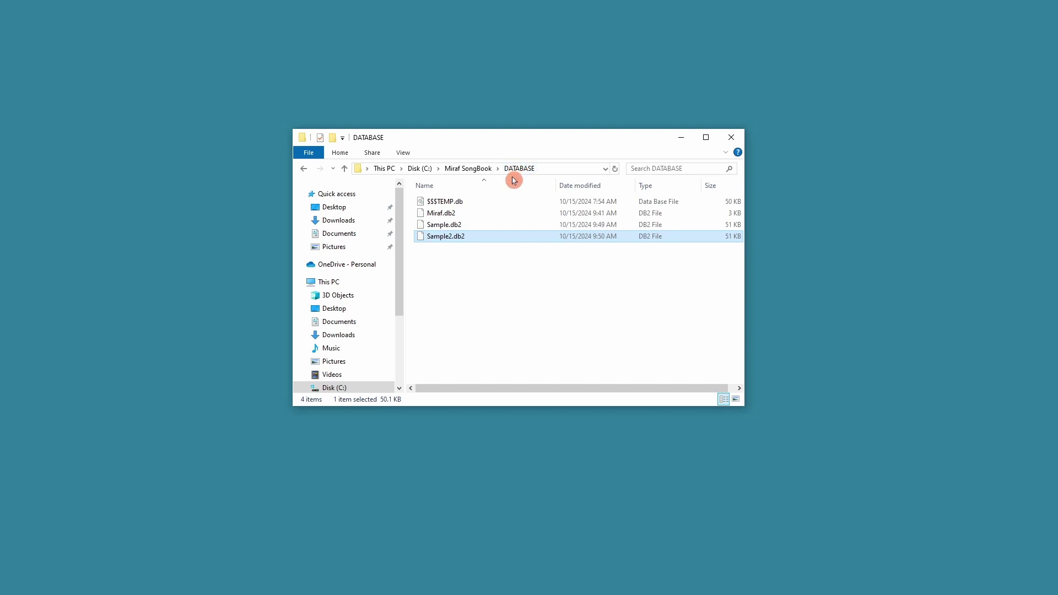
pyautogui.doubleClick(450, 235)
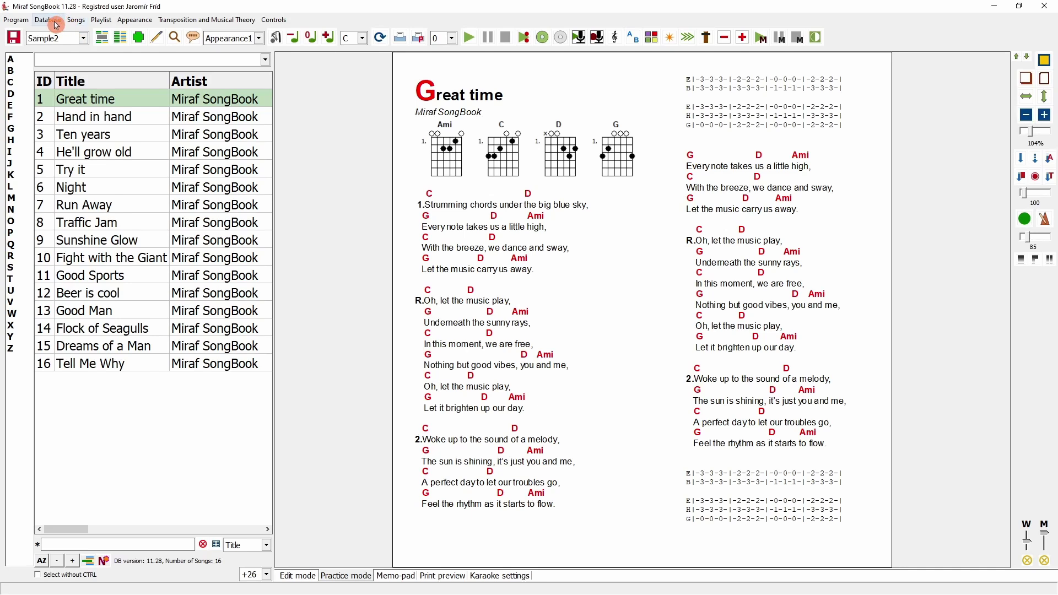
pyautogui.click(54, 20)
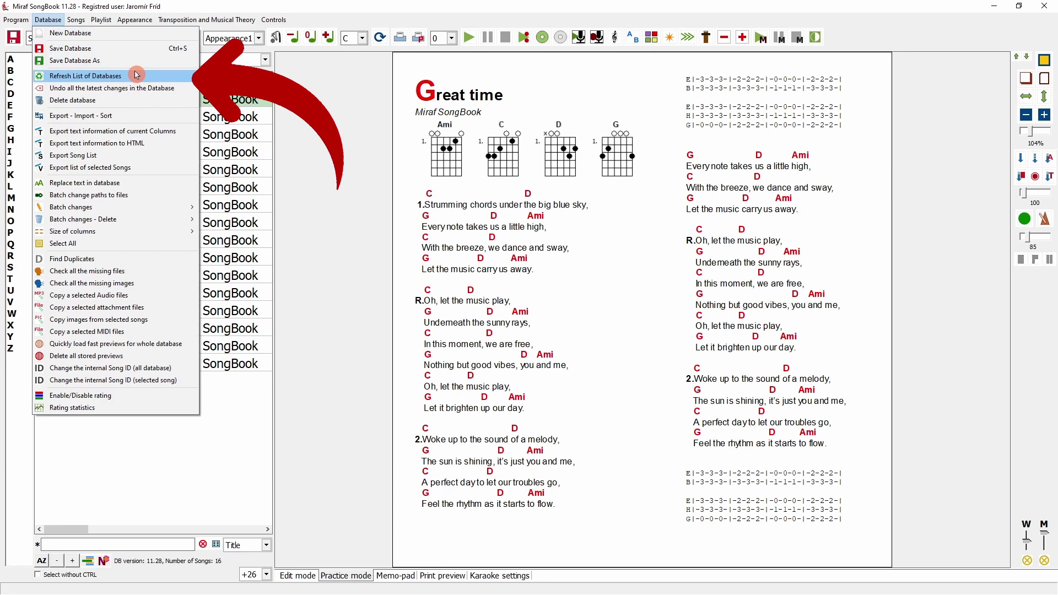
pyautogui.click(177, 90)
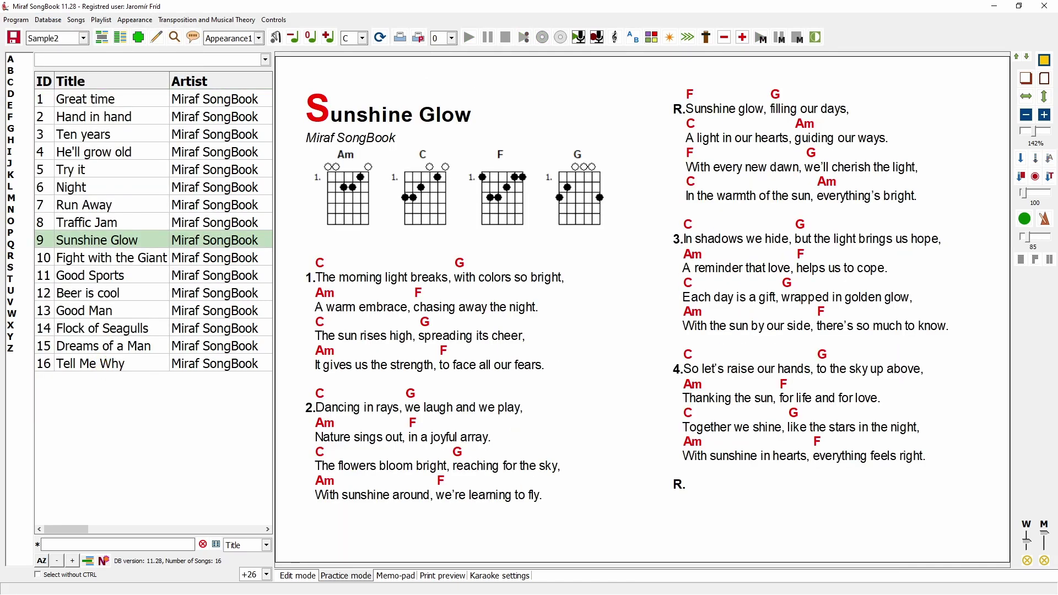
# Step: Delete the songs Sunshine Glow through Tell Me Why from Sample2 without deleting their attached files
pyautogui.hotkey('shift', 'End')
pyautogui.click(76, 19)
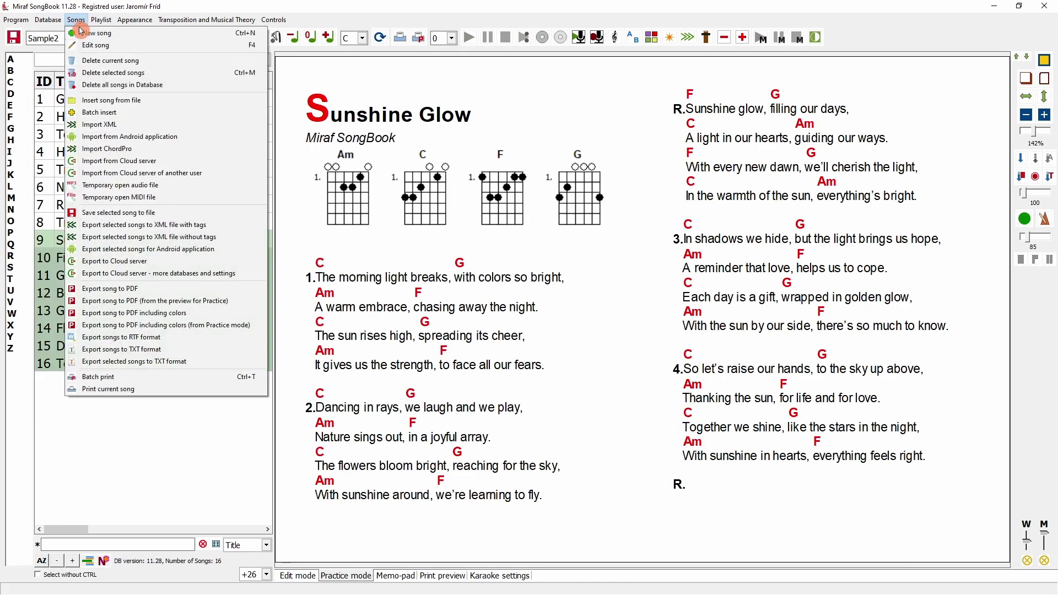
pyautogui.click(132, 72)
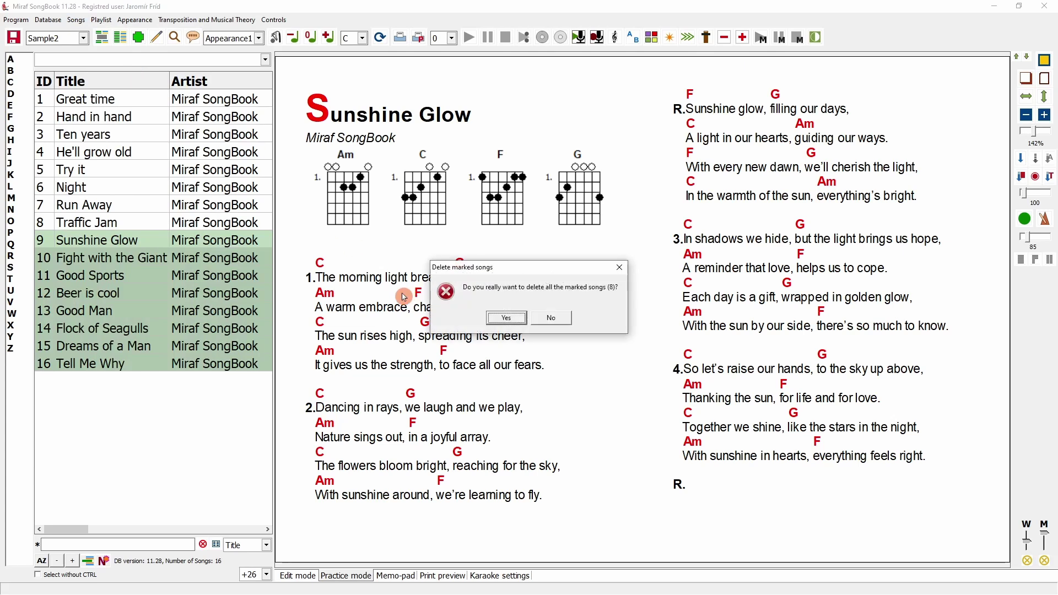
pyautogui.click(506, 318)
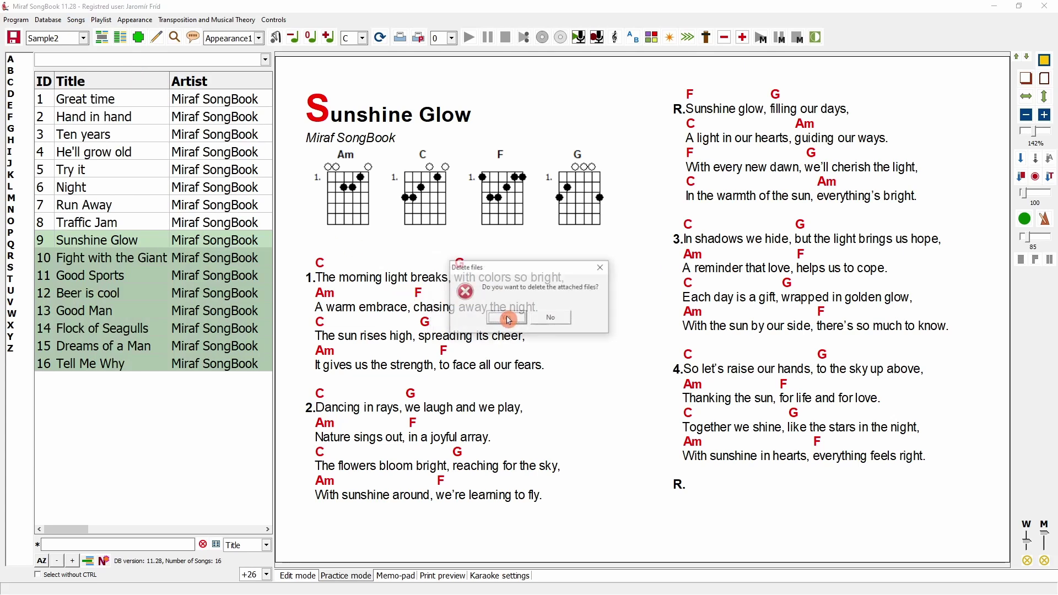
pyautogui.click(565, 320)
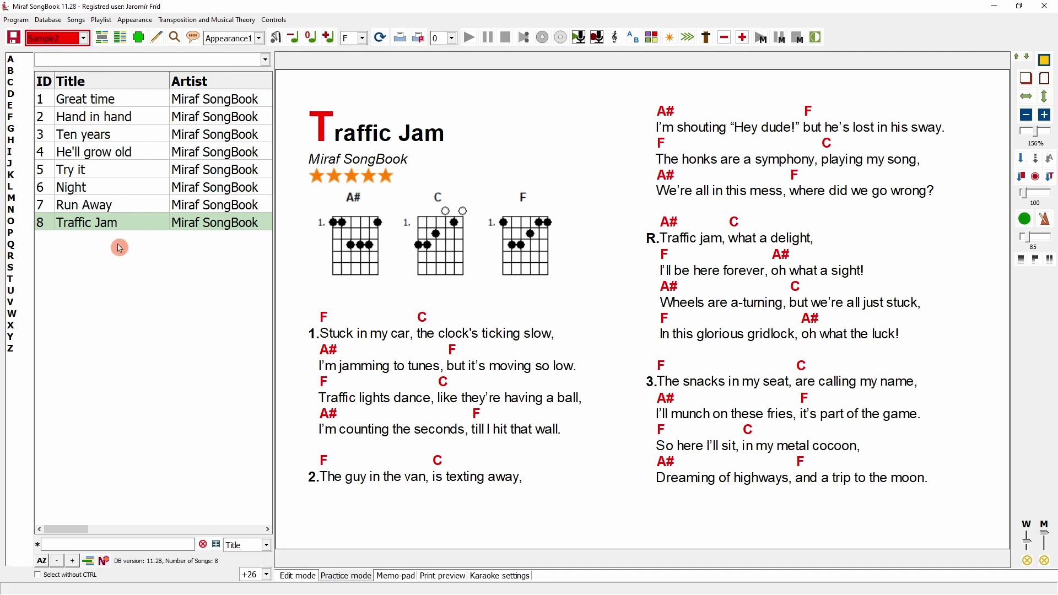
# Step: Undo all the latest changes in the Sample2 database and confirm the restoration
pyautogui.click(47, 20)
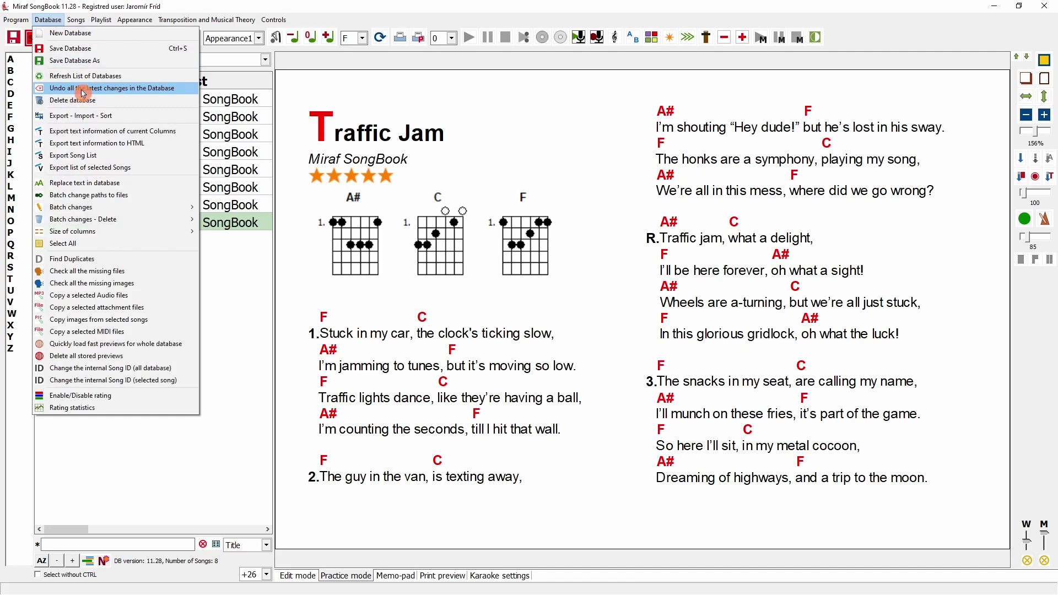
pyautogui.click(145, 88)
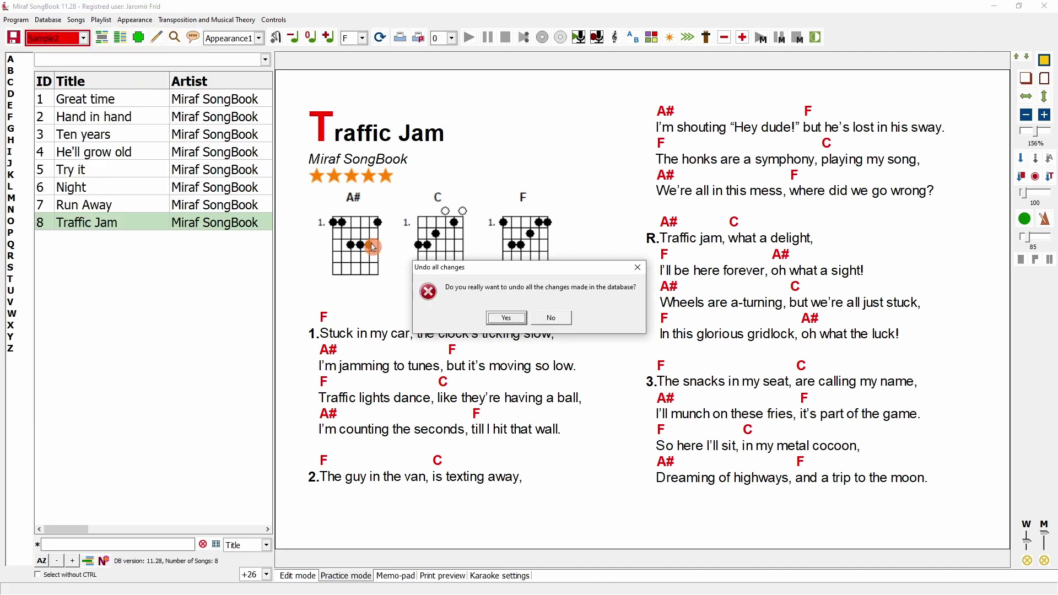
pyautogui.click(506, 318)
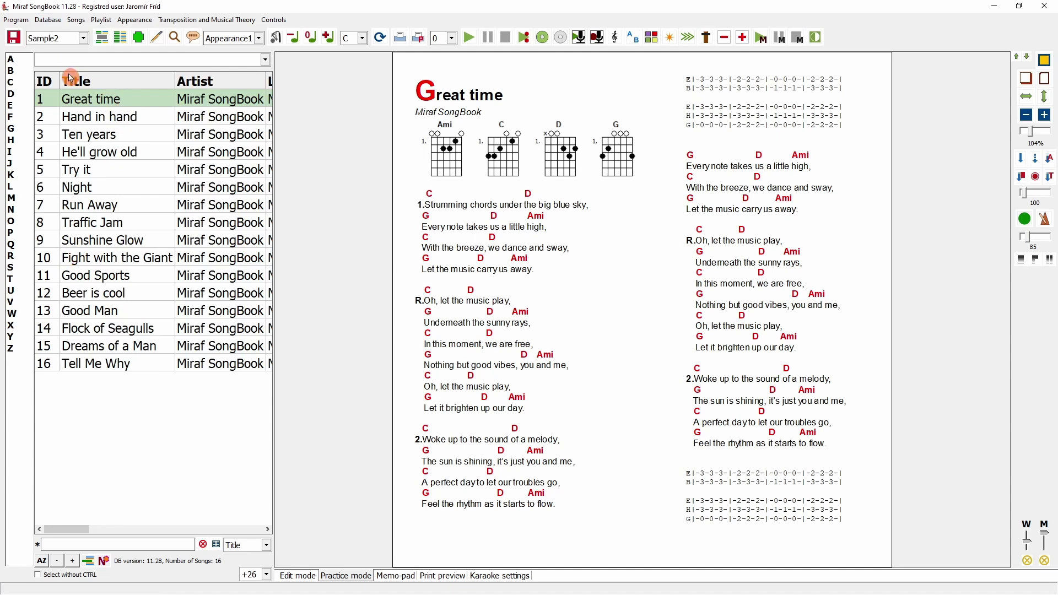
# Step: Delete the Miraf.db2 database, then check the list of available databases and keep Sample2 open
pyautogui.click(48, 20)
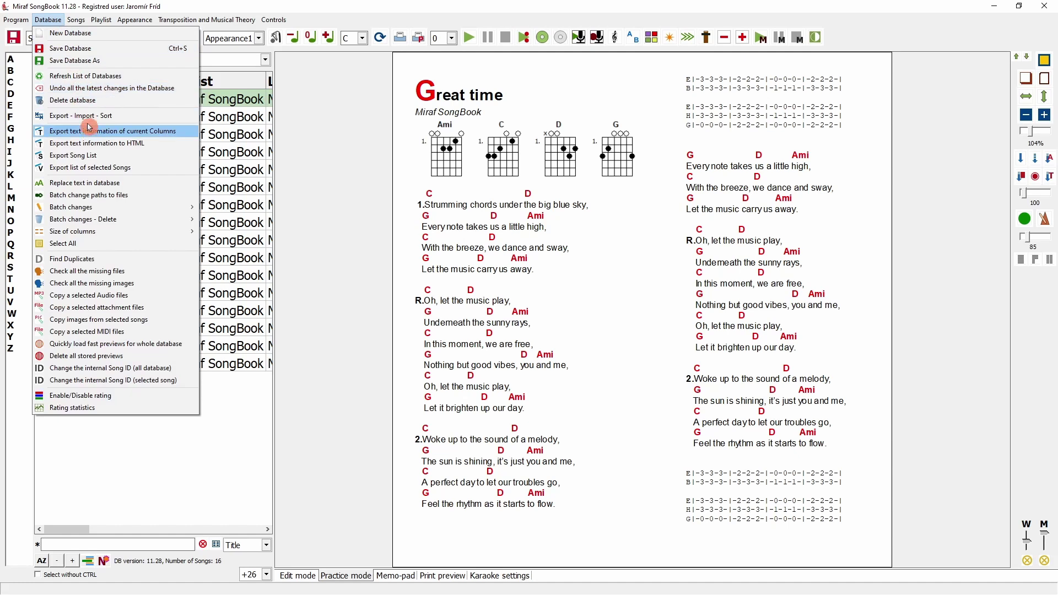
pyautogui.click(122, 103)
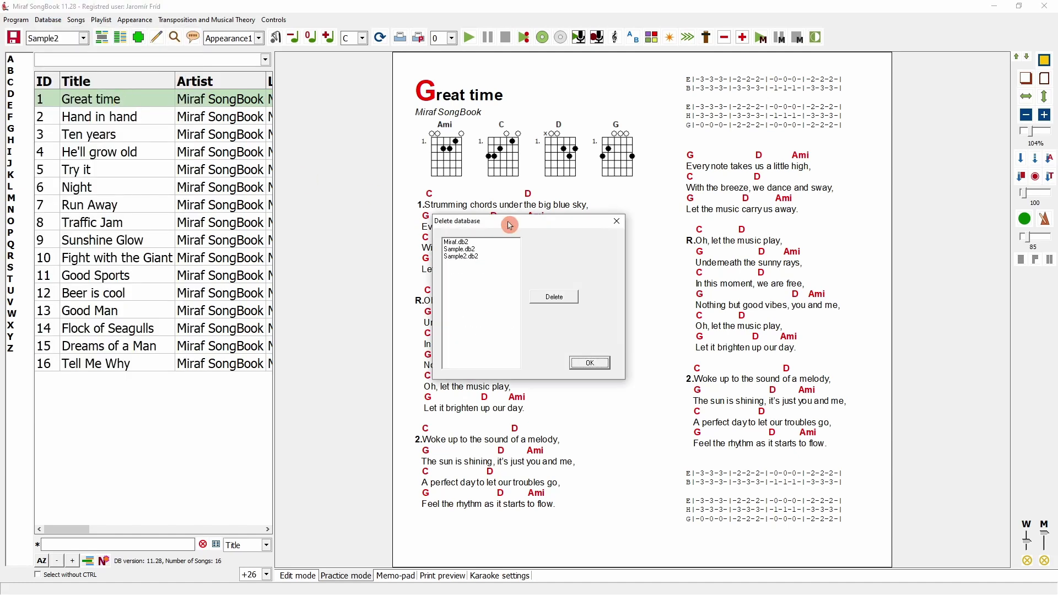
pyautogui.moveTo(510, 225); pyautogui.dragTo(421, 201)
pyautogui.click(371, 225)
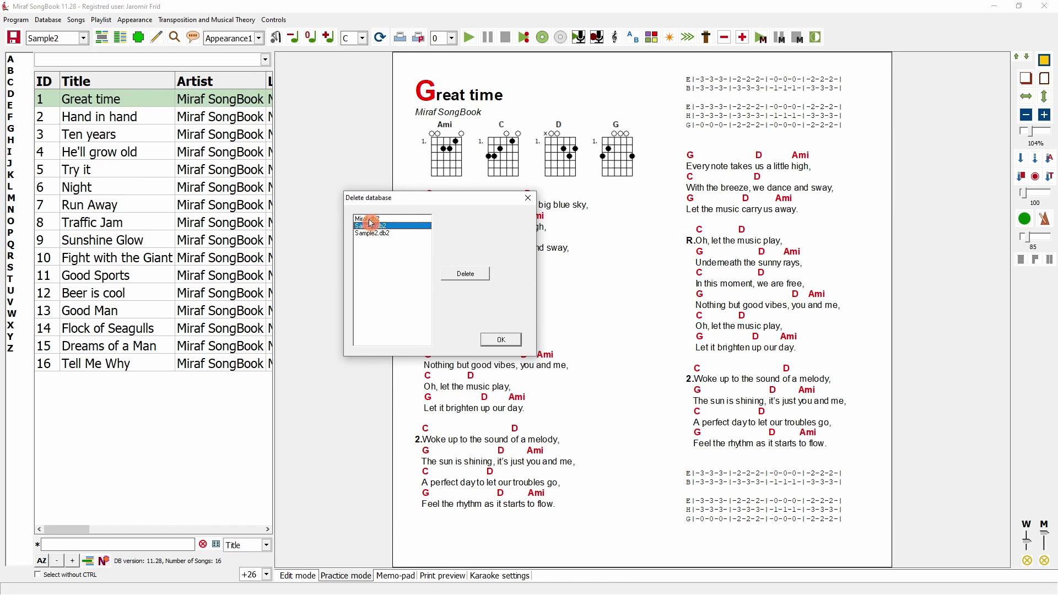
pyautogui.click(370, 219)
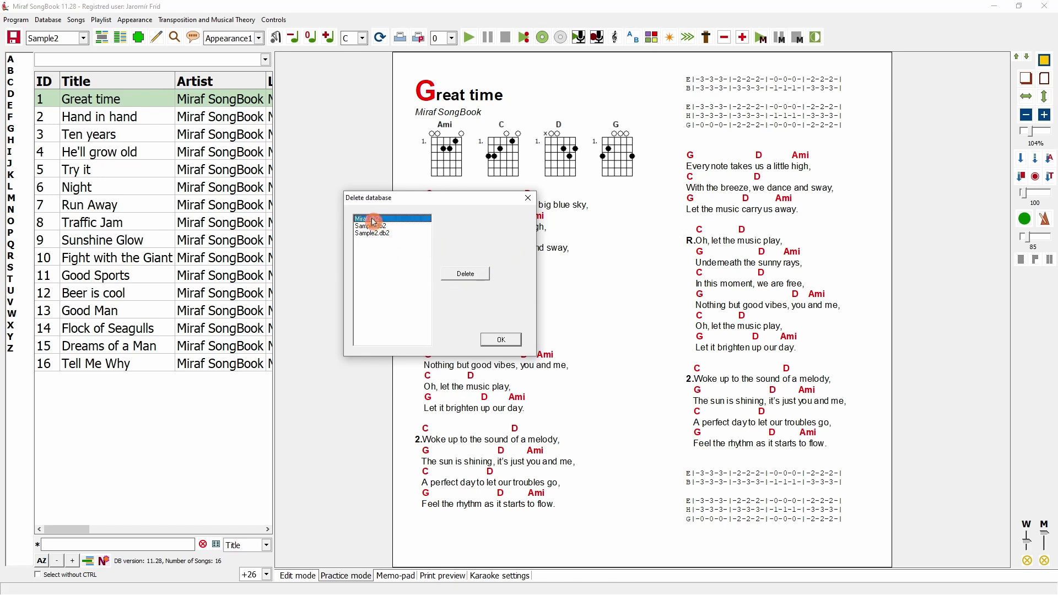
pyautogui.click(466, 274)
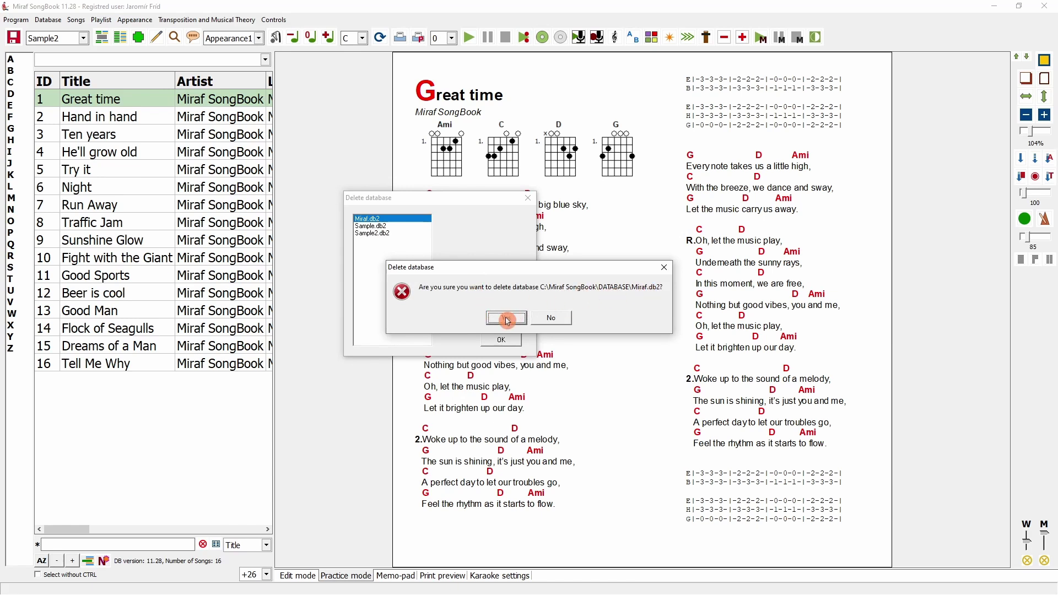
pyautogui.click(508, 319)
pyautogui.click(502, 340)
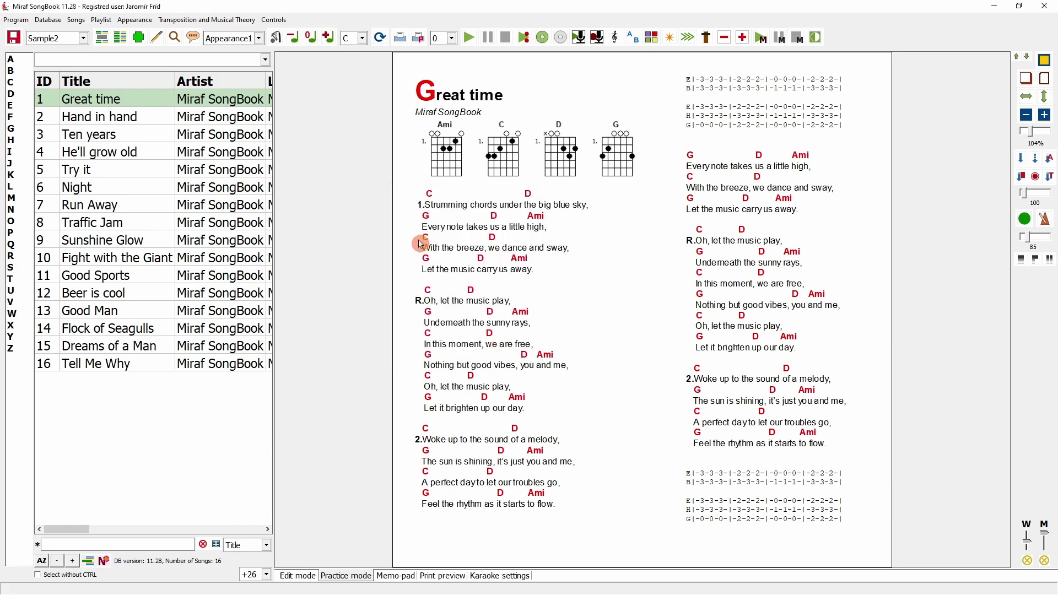
pyautogui.click(50, 38)
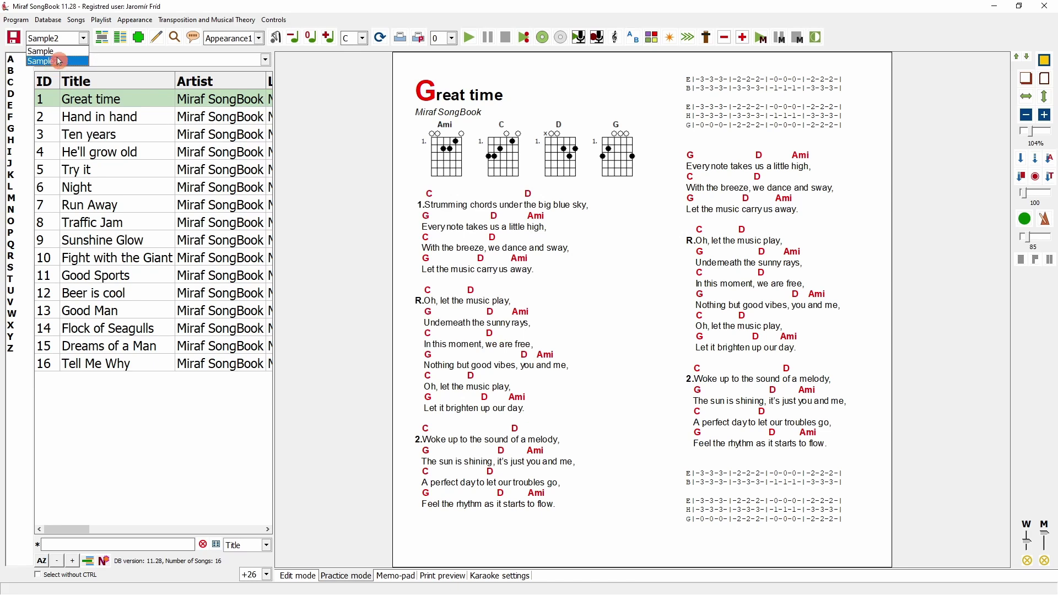
pyautogui.click(59, 61)
# Step: Widen the song table so the columns from Title through Custom 1 fit beside a narrower song preview
pyautogui.click(52, 20)
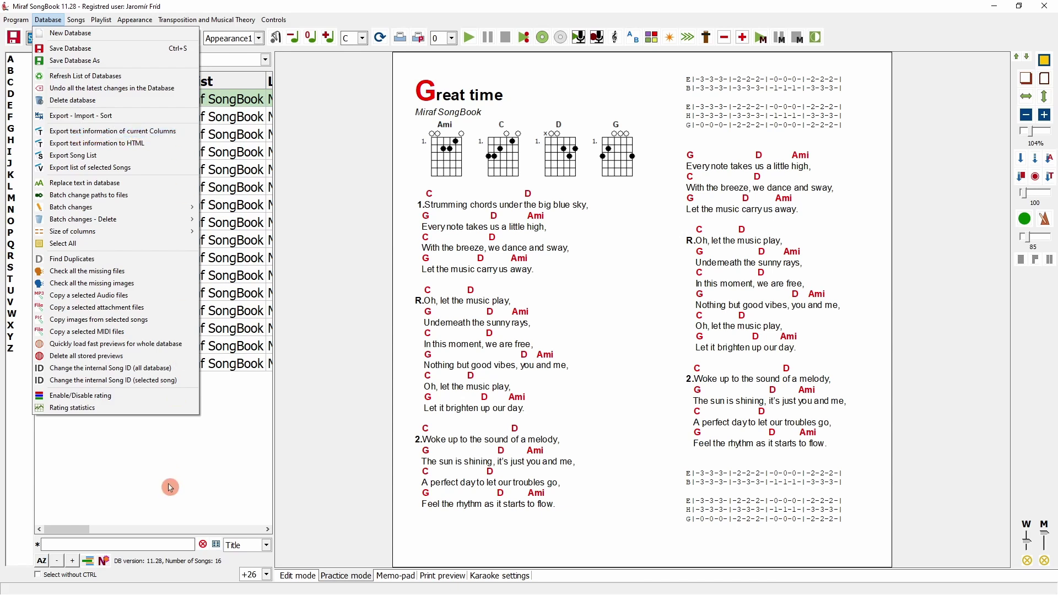
pyautogui.click(67, 535)
pyautogui.moveTo(67, 535)
pyautogui.mouseDown()
pyautogui.moveTo(180, 538)
pyautogui.moveTo(64, 530)
pyautogui.mouseUp()
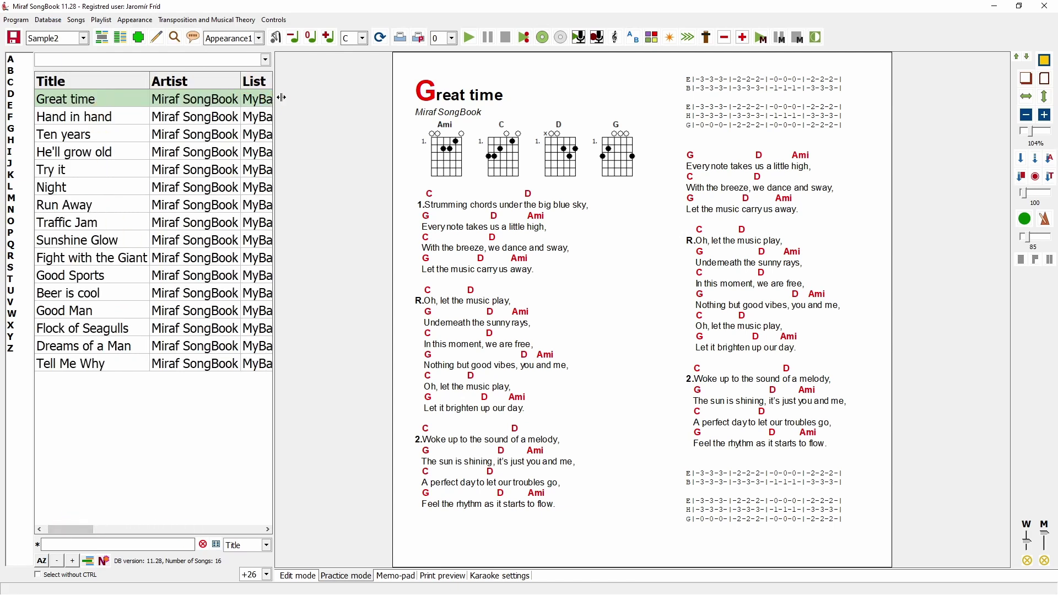
pyautogui.moveTo(281, 97); pyautogui.dragTo(768, 91)
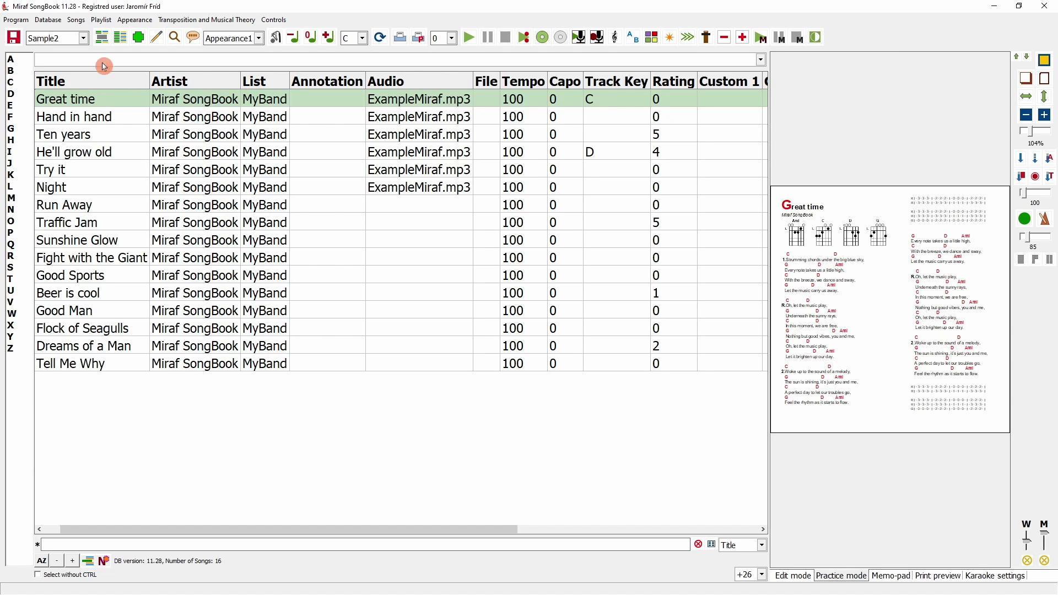
# Step: Export the song list of Sample2 to the text file "Sample2 - seznam písní" in the TXT folder
pyautogui.click(48, 20)
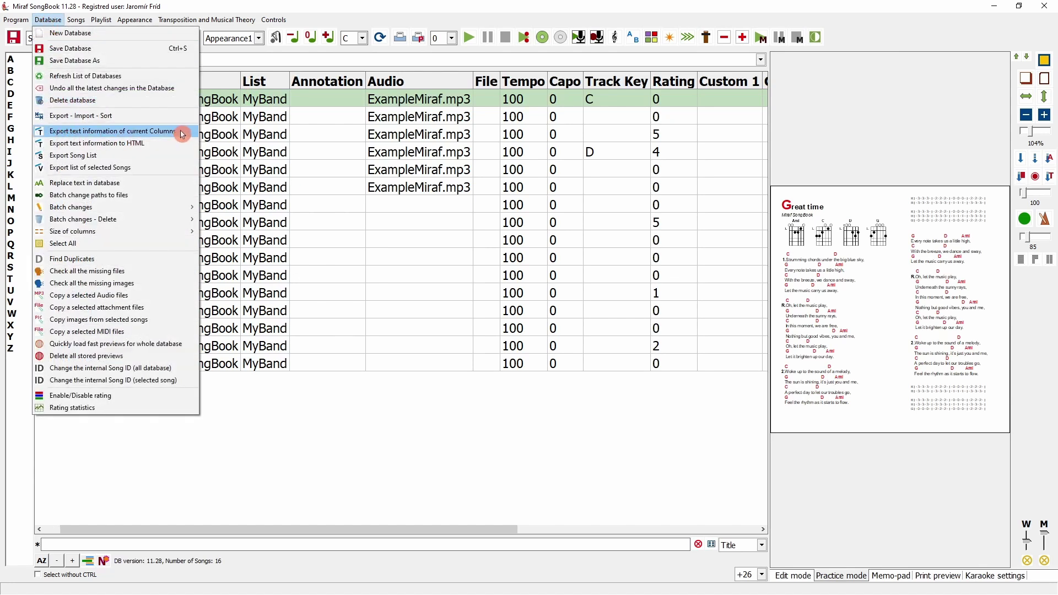
pyautogui.click(113, 157)
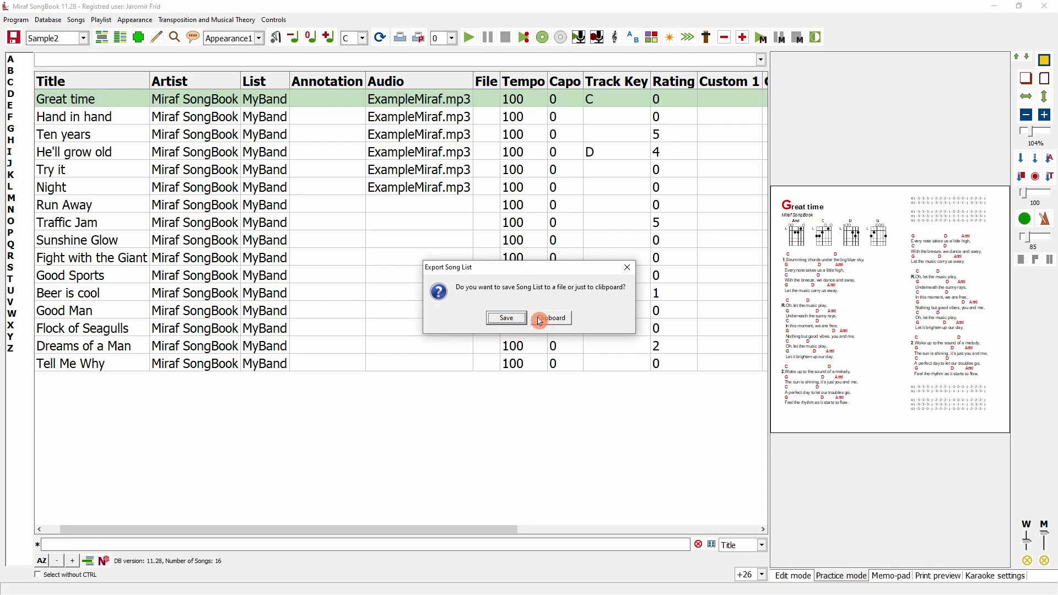
pyautogui.click(505, 318)
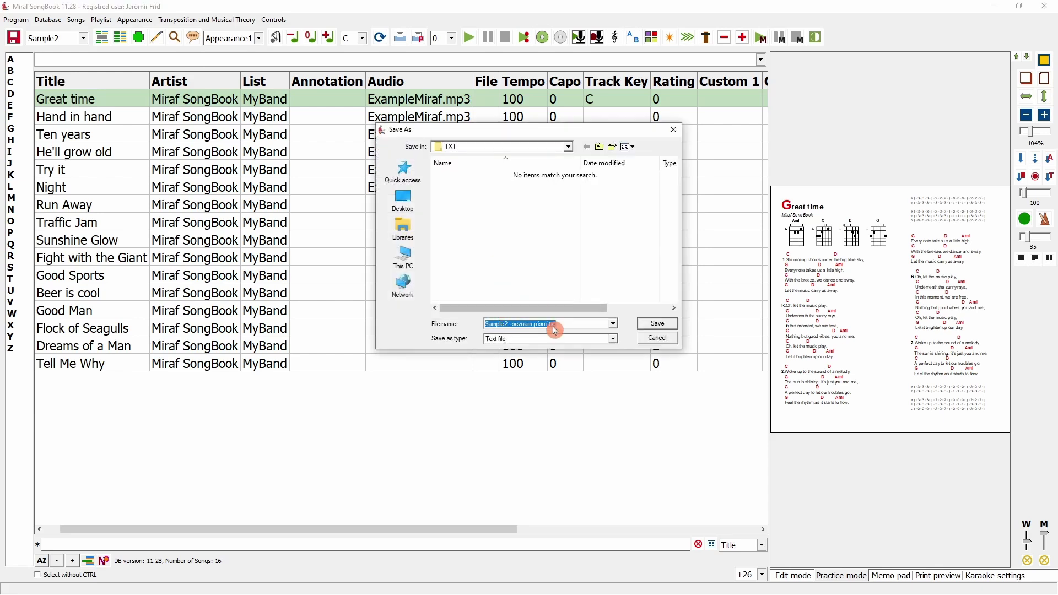
pyautogui.click(654, 325)
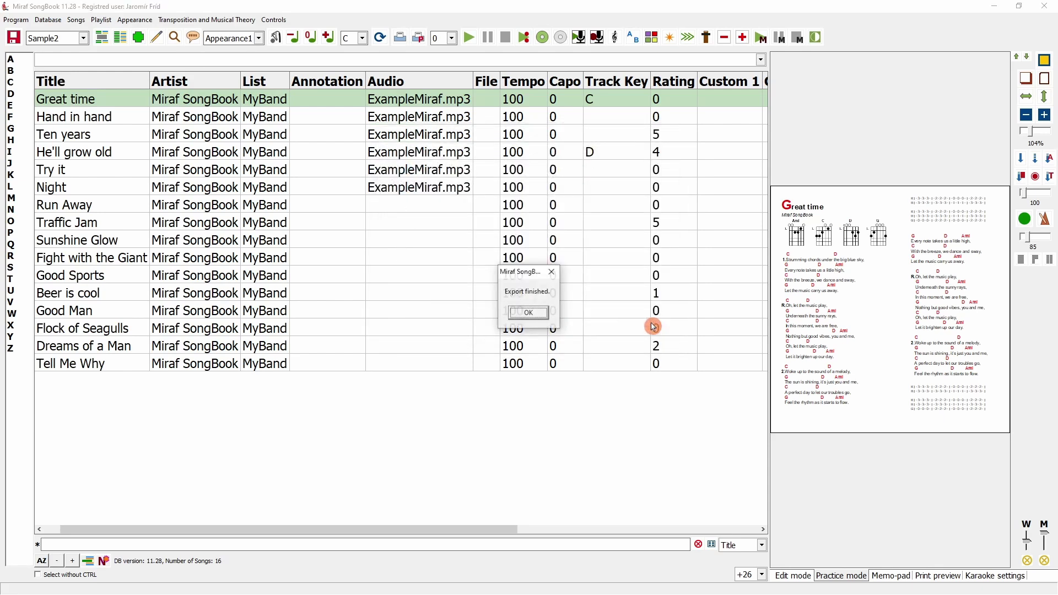
pyautogui.click(527, 313)
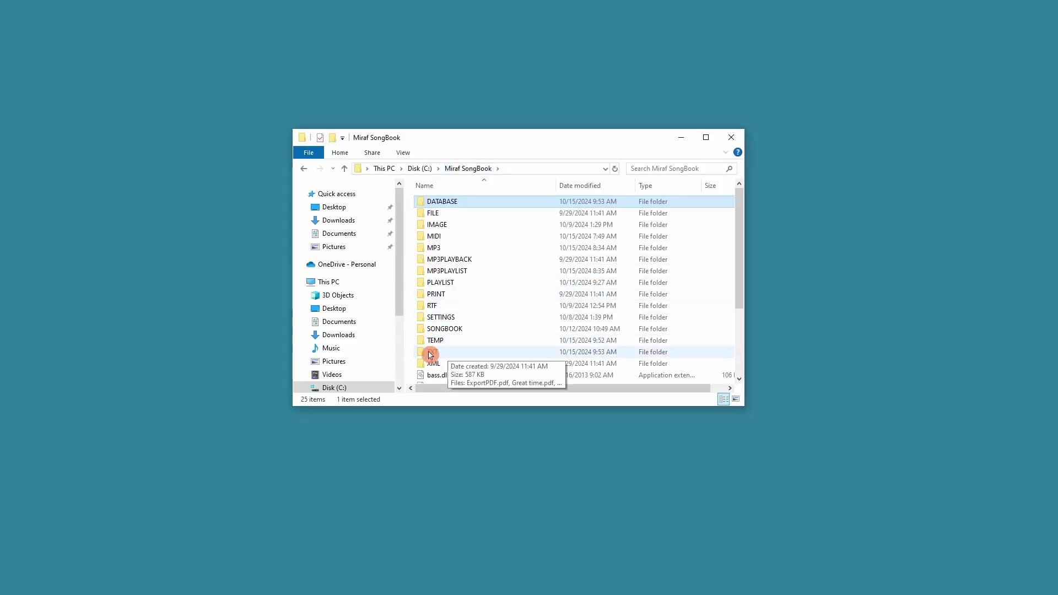
# Step: In File Explorer, open the exported song list from the TXT folder, review its numbered titles and close it
pyautogui.doubleClick(443, 351)
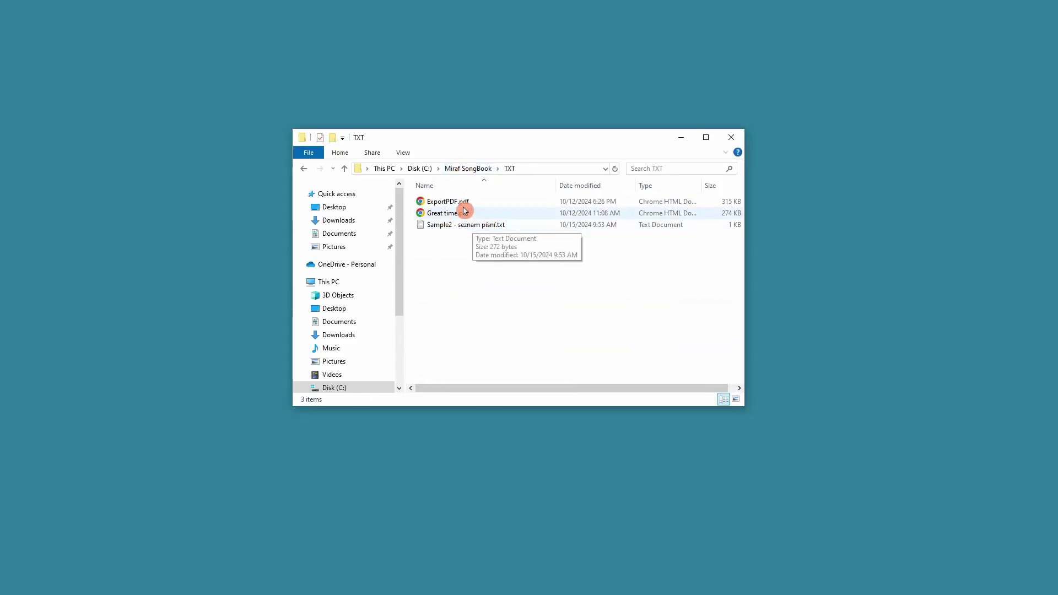
pyautogui.doubleClick(466, 225)
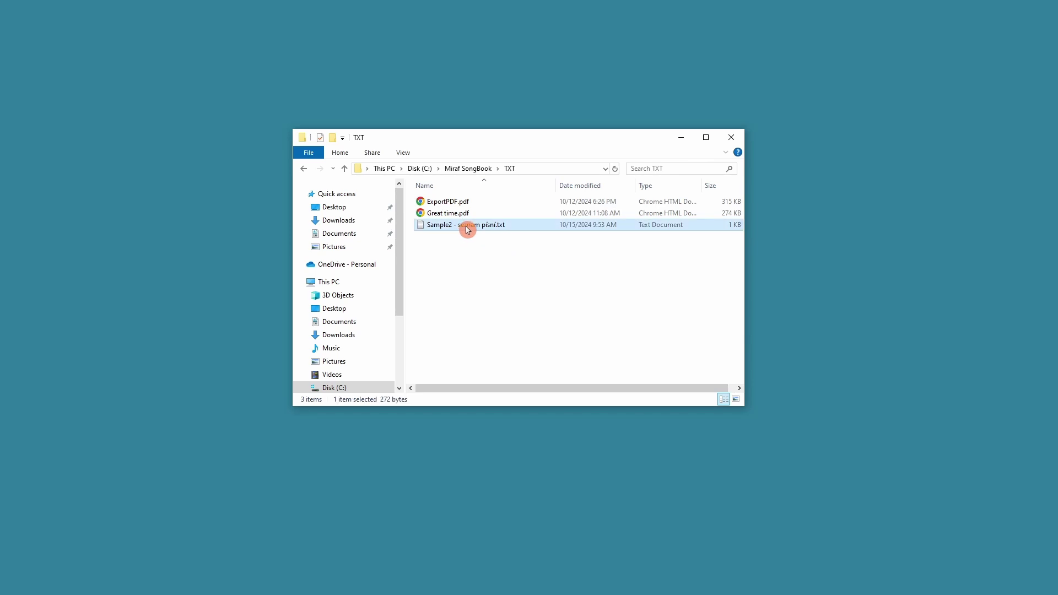
pyautogui.moveTo(359, 279); pyautogui.dragTo(227, 113)
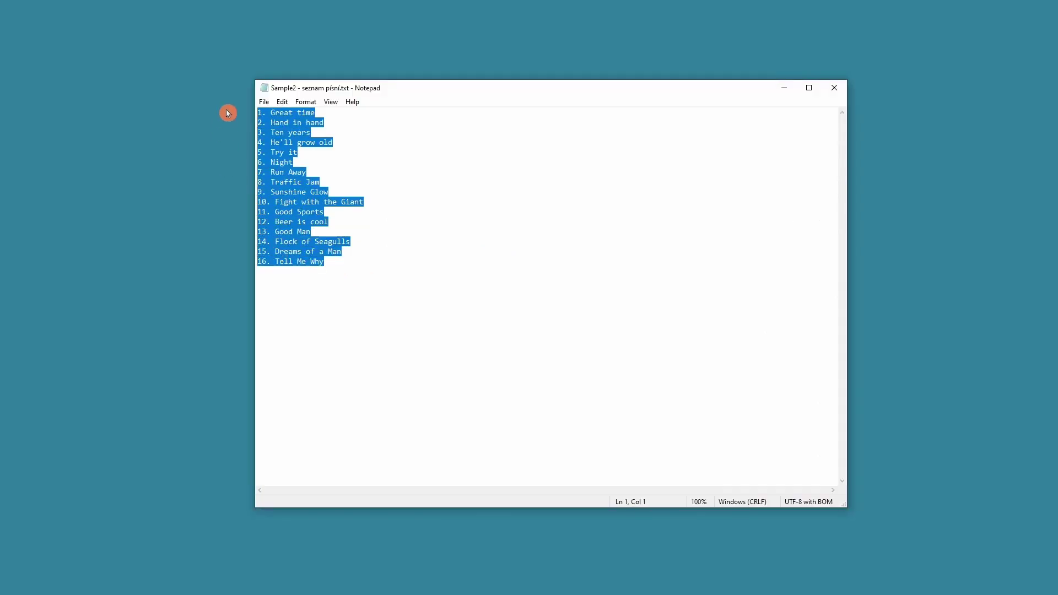
pyautogui.click(834, 87)
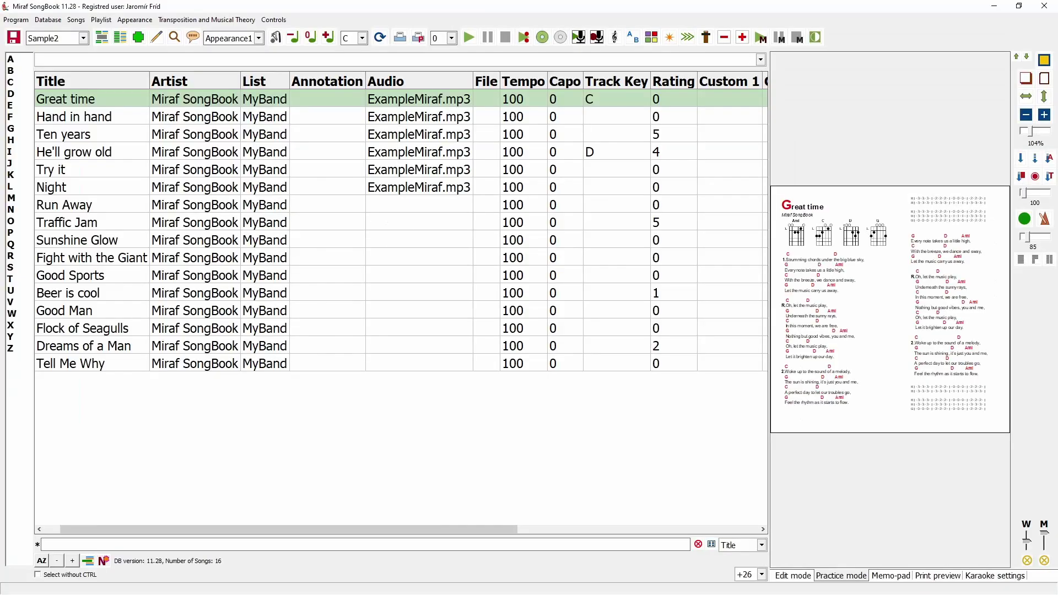
# Step: View the search and replace fields of Replace text in database and close the dialog without replacing anything
pyautogui.click(48, 20)
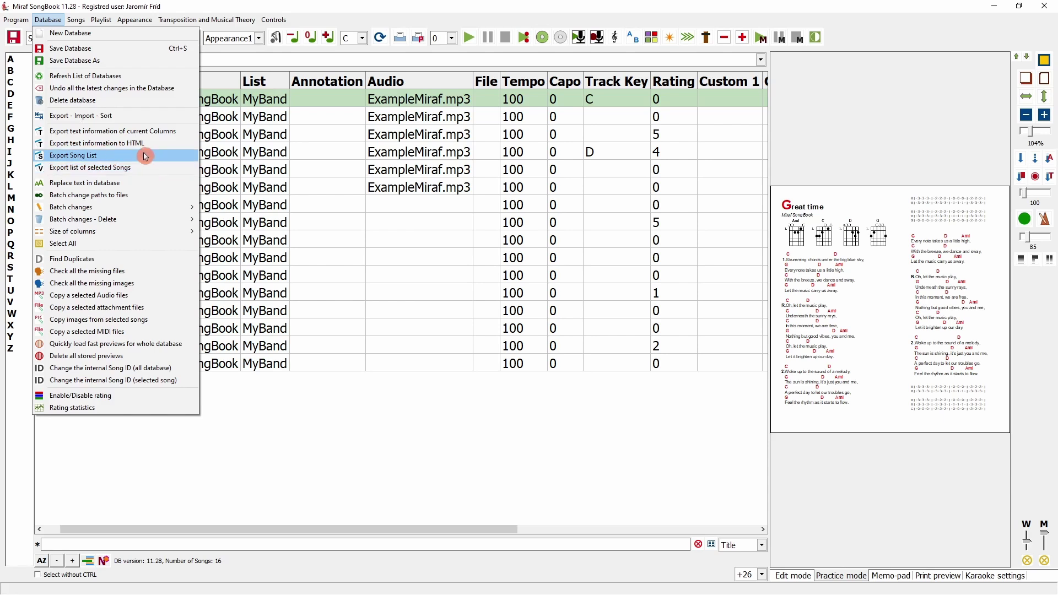
pyautogui.click(147, 188)
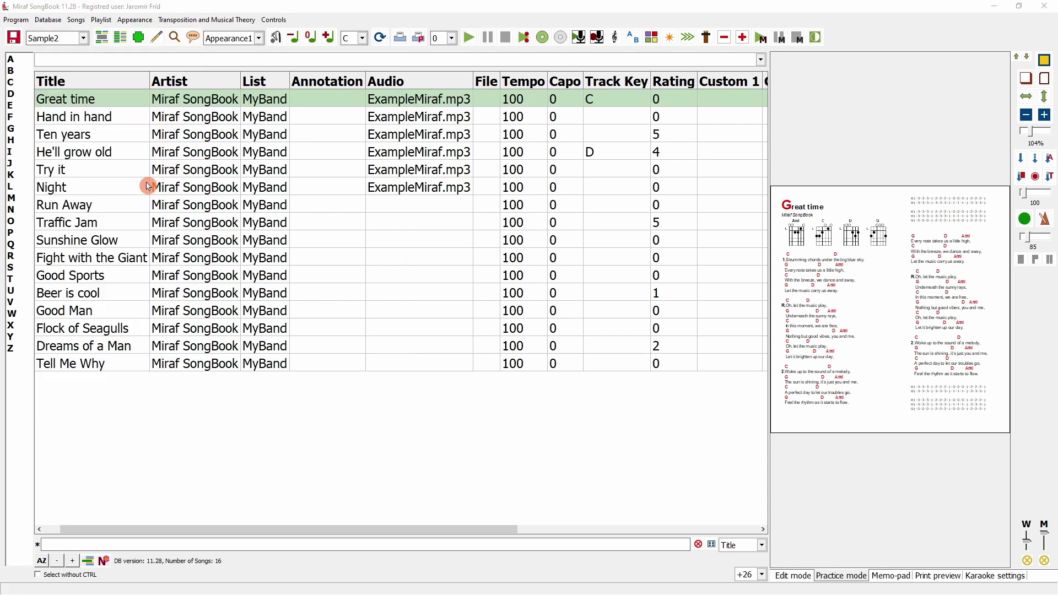
pyautogui.moveTo(471, 256); pyautogui.dragTo(379, 206)
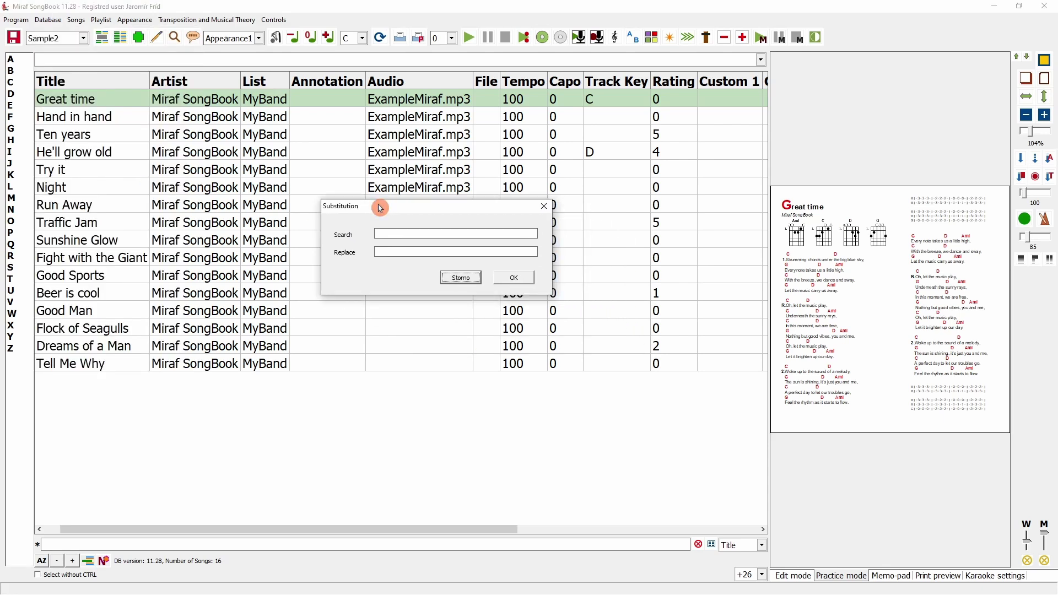
pyautogui.click(463, 278)
# Step: View the search and replace fields of Batch change paths to files and cancel without changing any path
pyautogui.click(50, 20)
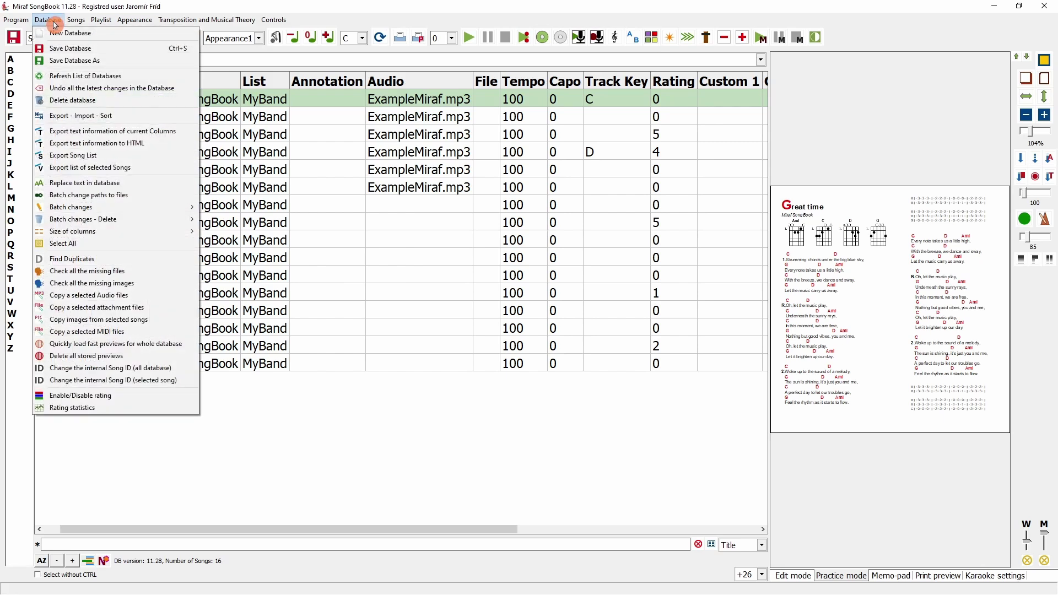
pyautogui.click(145, 198)
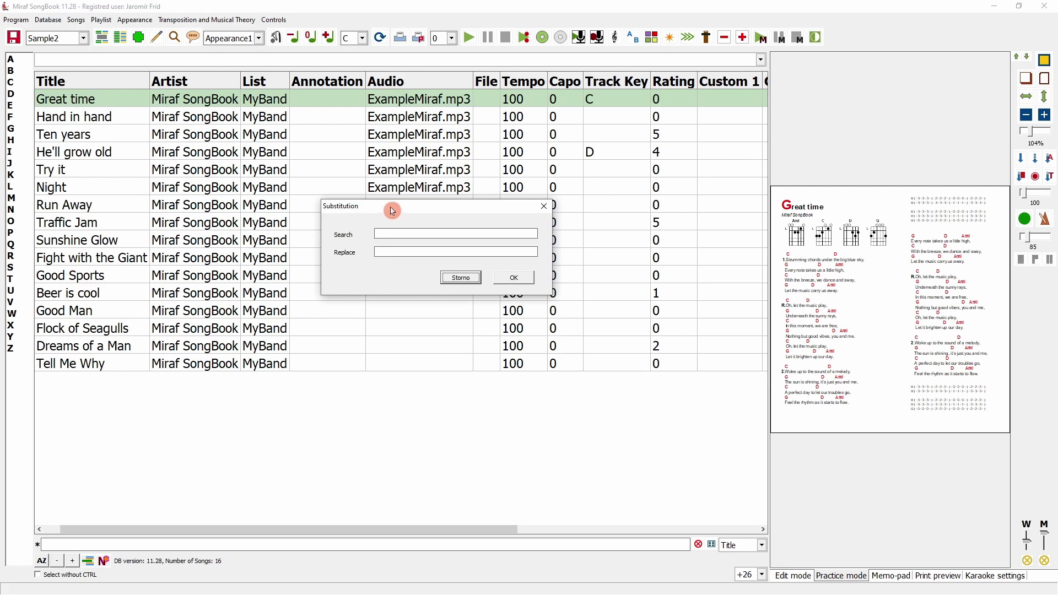
pyautogui.moveTo(392, 210); pyautogui.dragTo(390, 395)
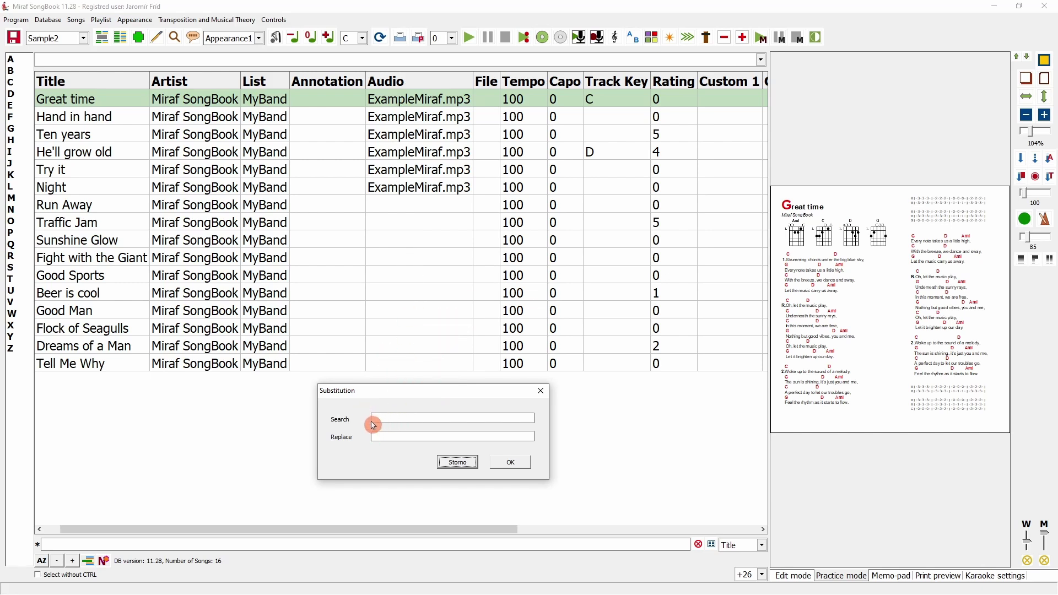
pyautogui.click(388, 421)
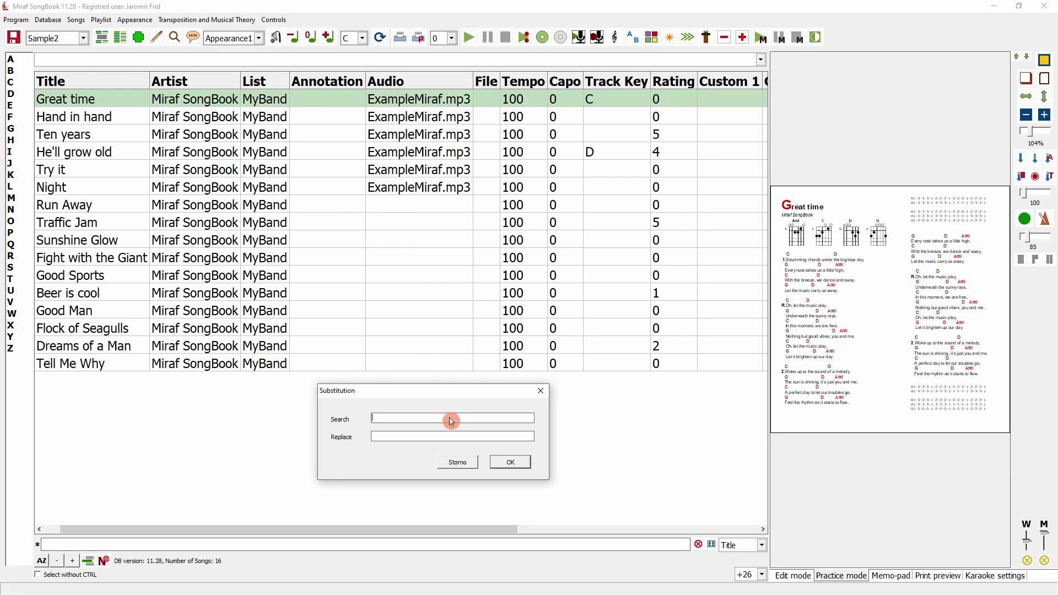
pyautogui.click(458, 463)
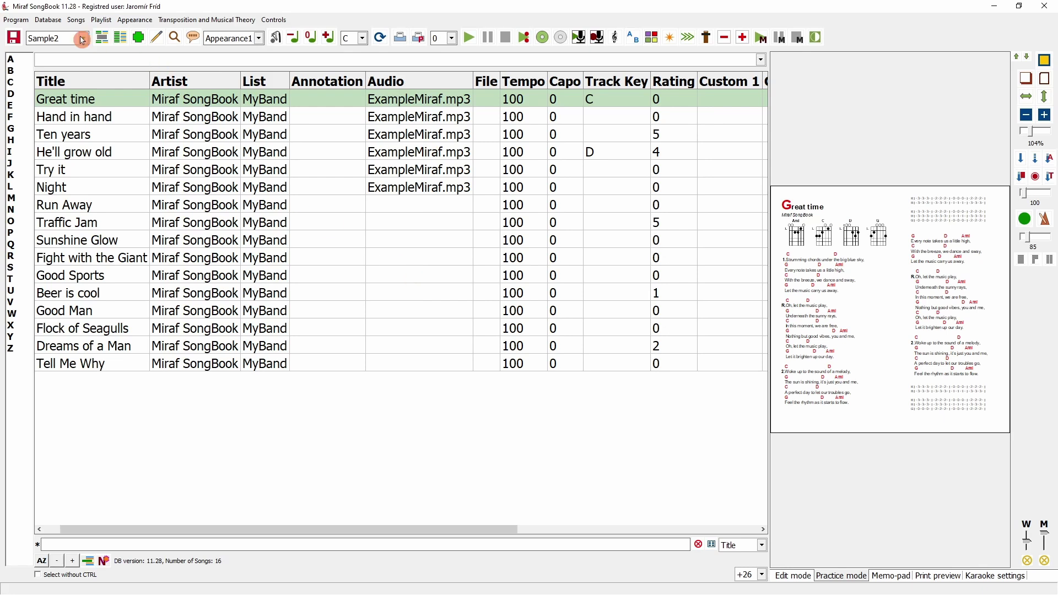
# Step: Look over the available Batch changes commands for songs in the database
pyautogui.click(47, 20)
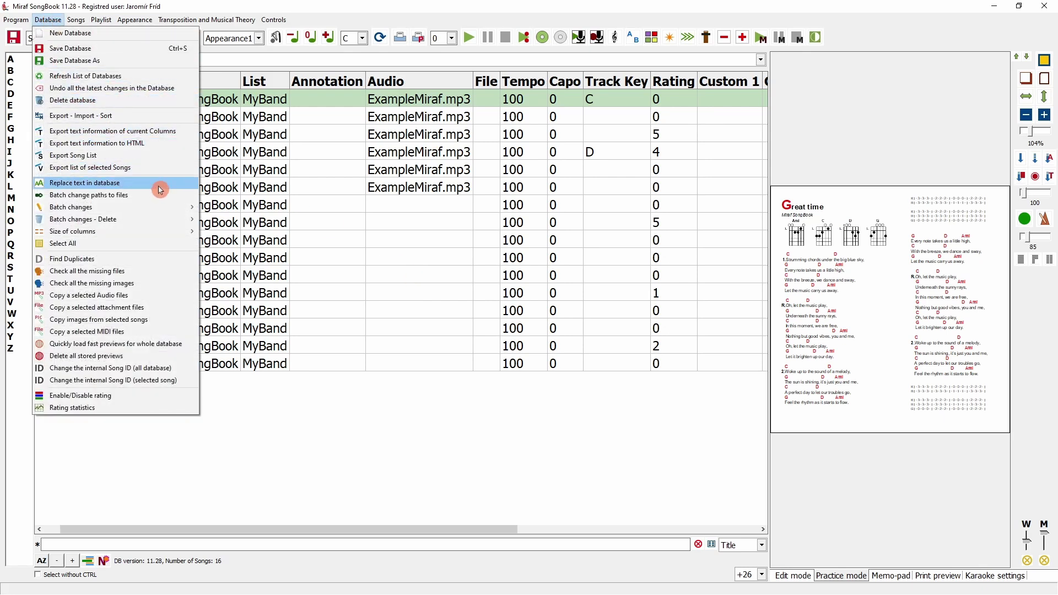
pyautogui.moveTo(148, 212)
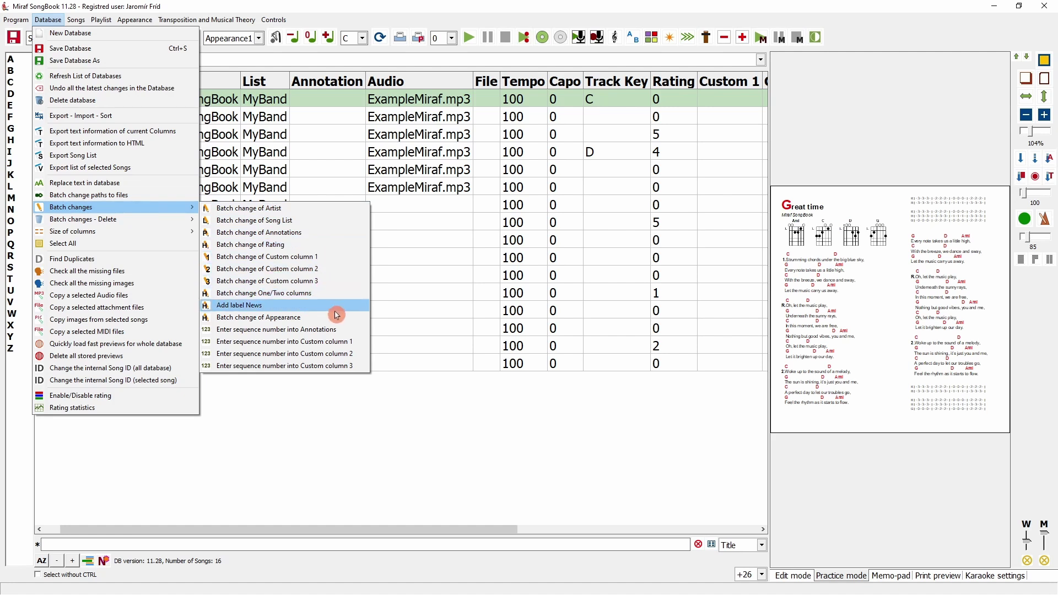
pyautogui.click(351, 337)
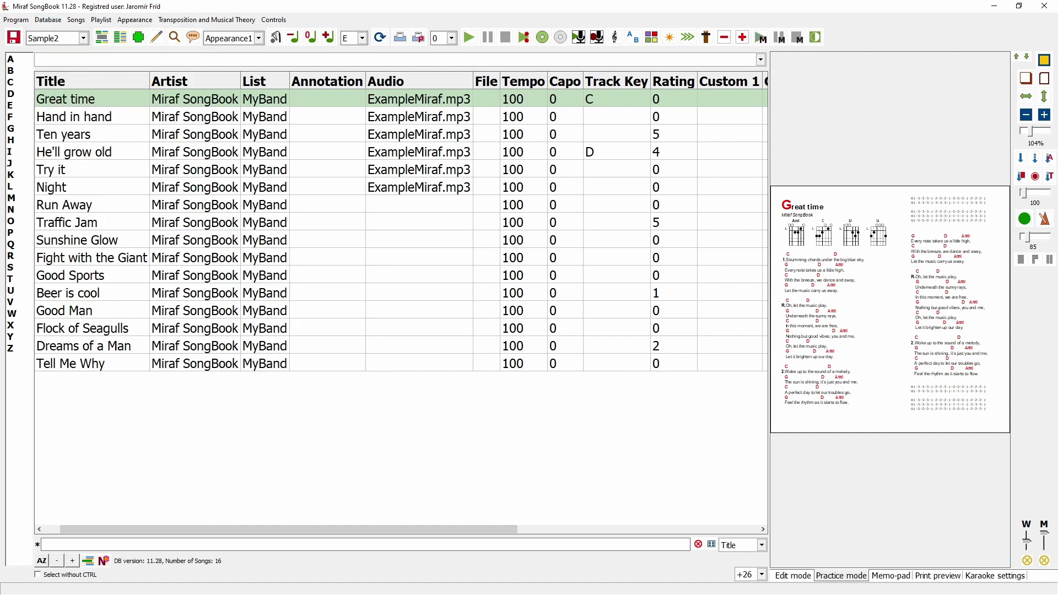
# Step: Batch change Custom column 1 to 2024 for Great time, He'll grow old, Fight with the Giant and Flock of Seagulls
pyautogui.keyDown('ctrl'); pyautogui.click(75, 152); pyautogui.keyUp('ctrl')
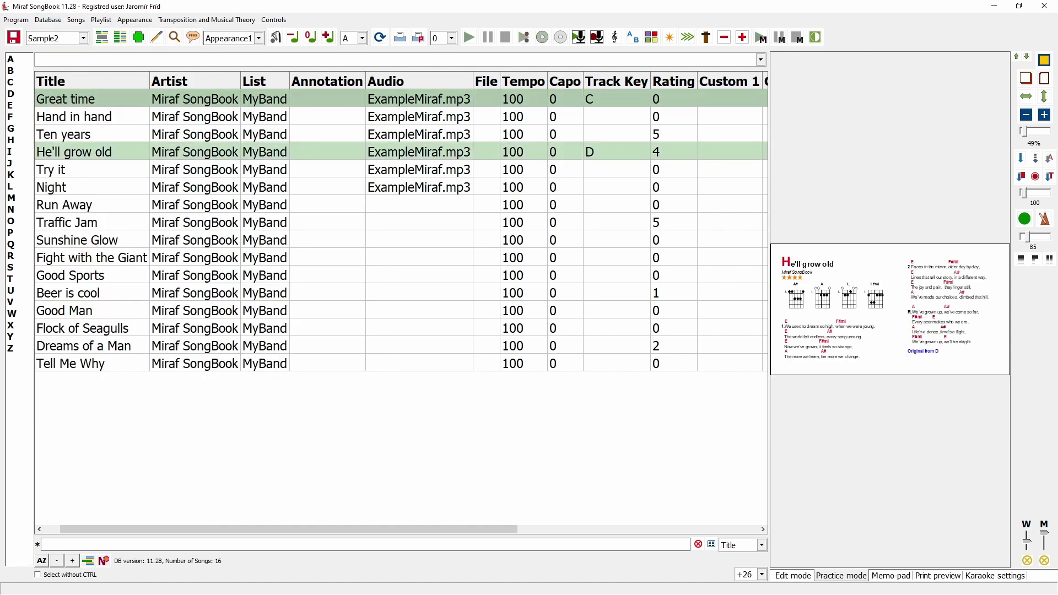
pyautogui.keyDown('ctrl'); pyautogui.click(91, 258); pyautogui.keyUp('ctrl')
pyautogui.keyDown('ctrl'); pyautogui.click(70, 328); pyautogui.keyUp('ctrl')
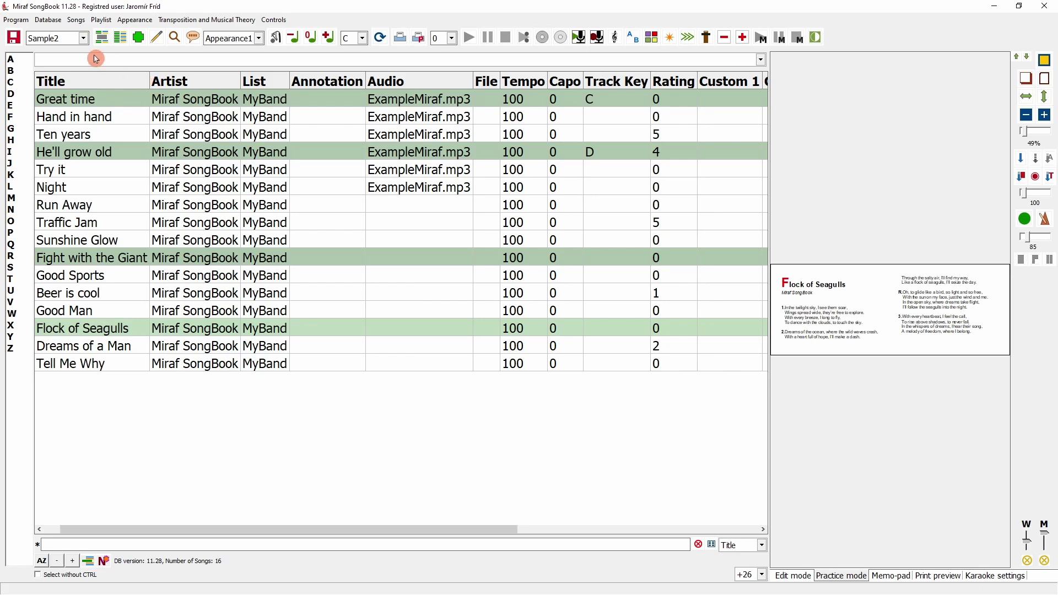
pyautogui.click(48, 20)
pyautogui.moveTo(80, 214)
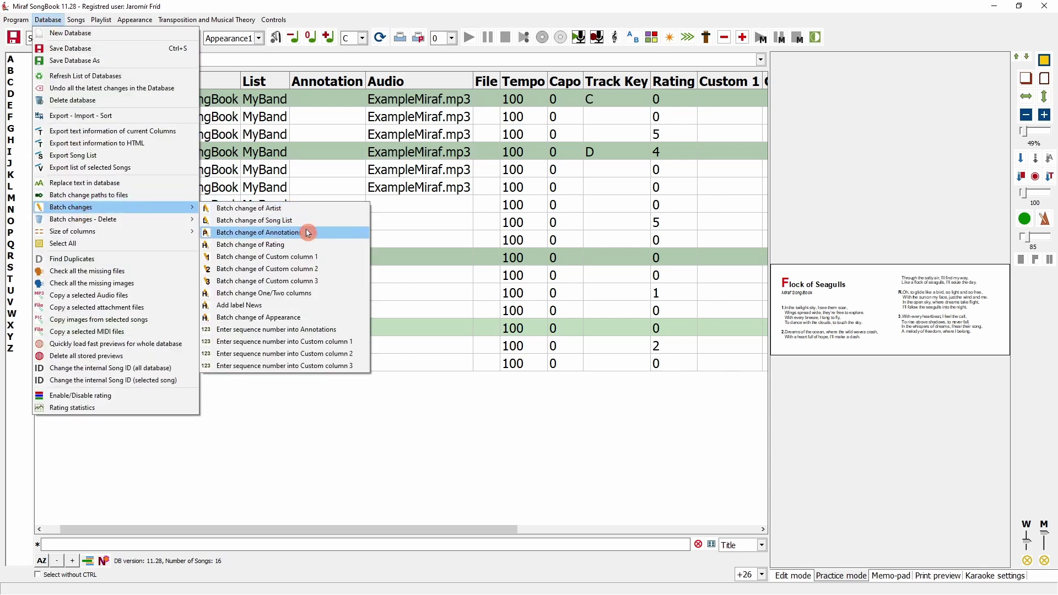
pyautogui.click(319, 260)
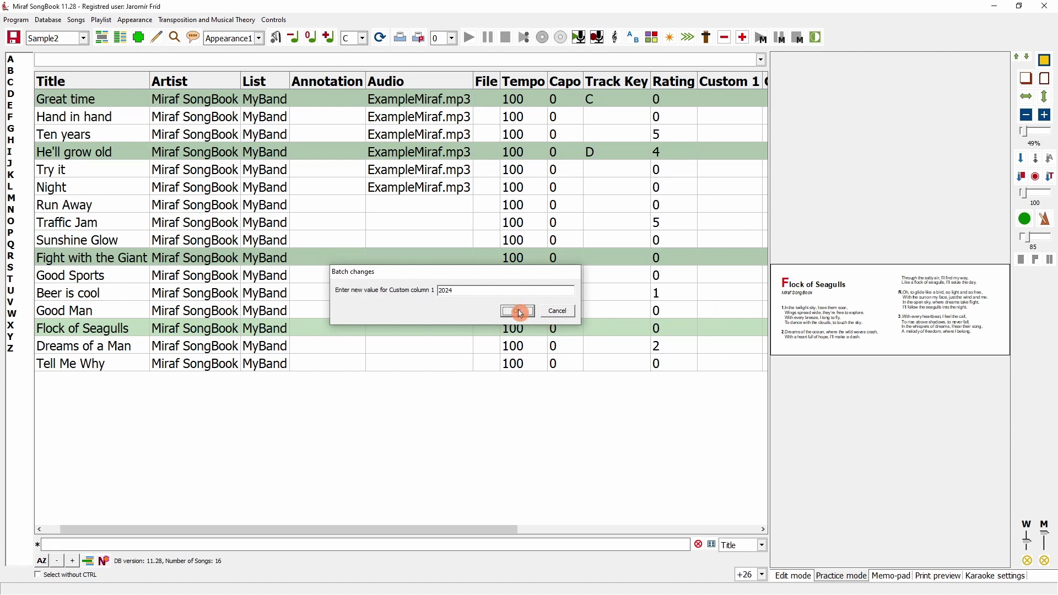
pyautogui.click(517, 311)
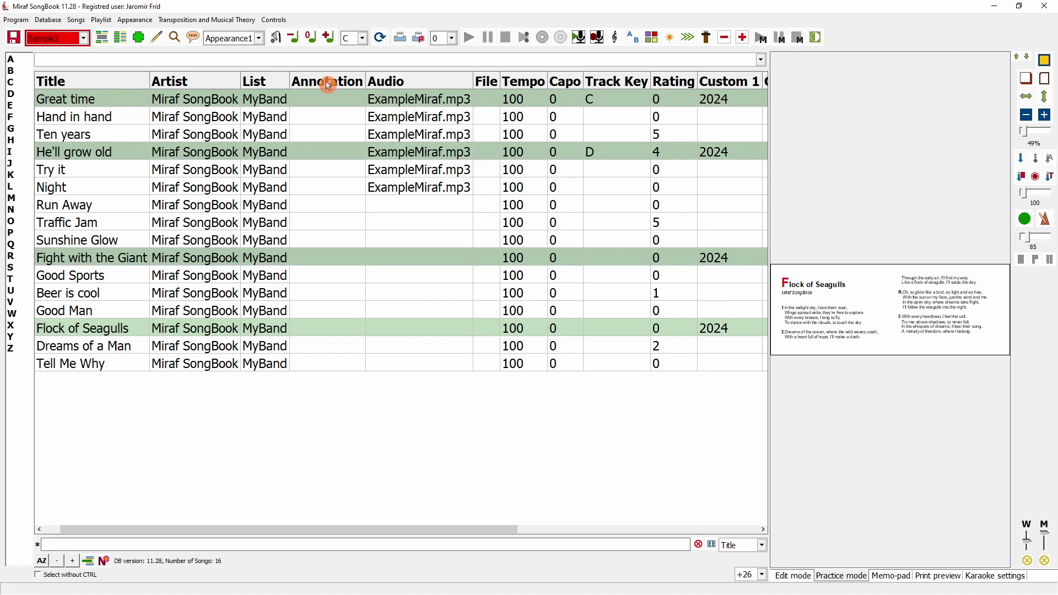
# Step: Select all songs in the database and batch change their annotation to Miraf
pyautogui.click(328, 103)
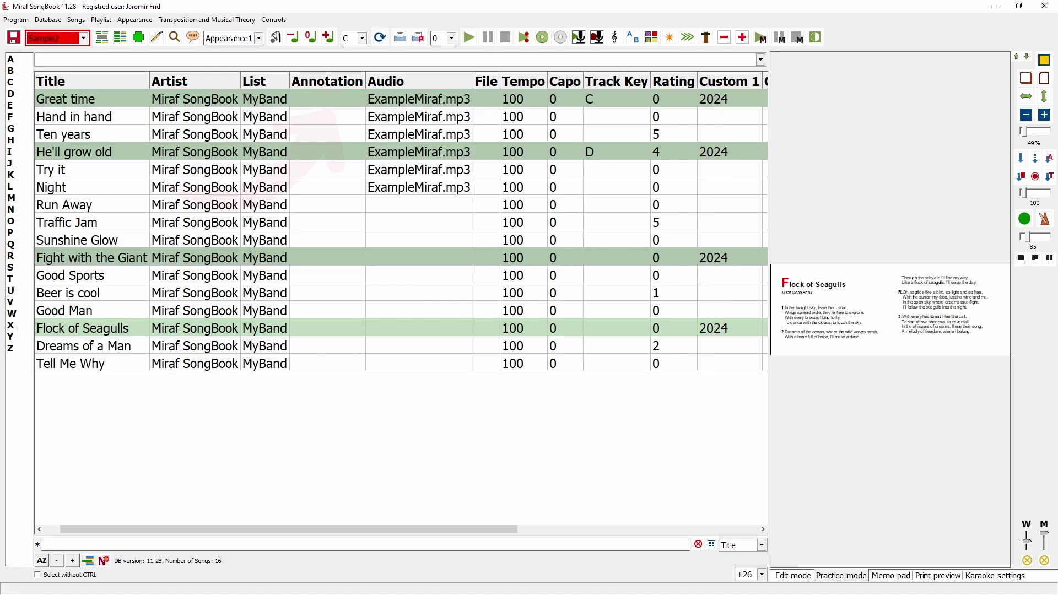
pyautogui.click(323, 99)
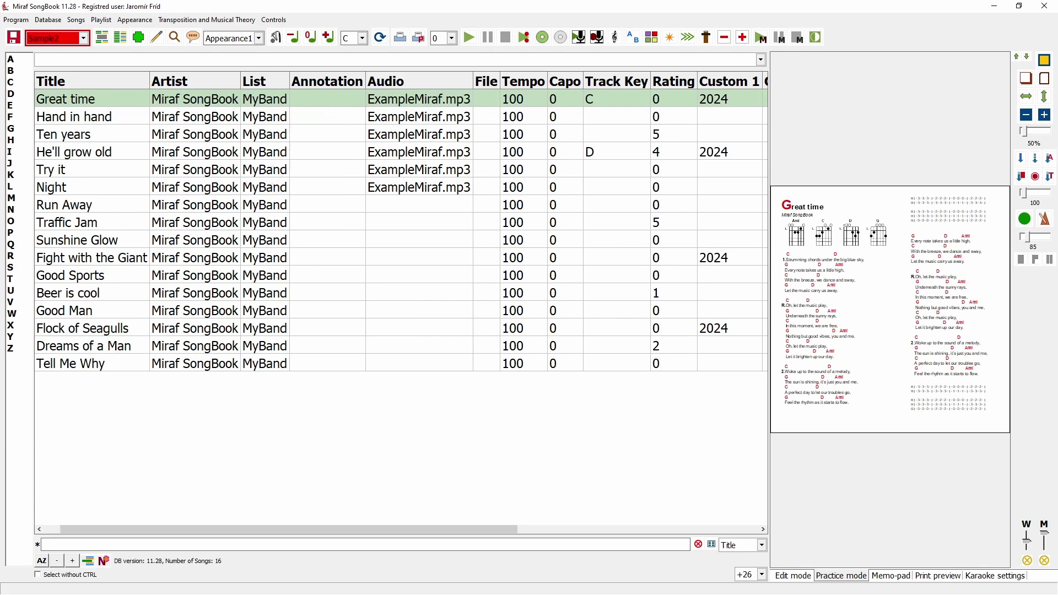
pyautogui.hotkey('ctrl', 'a')
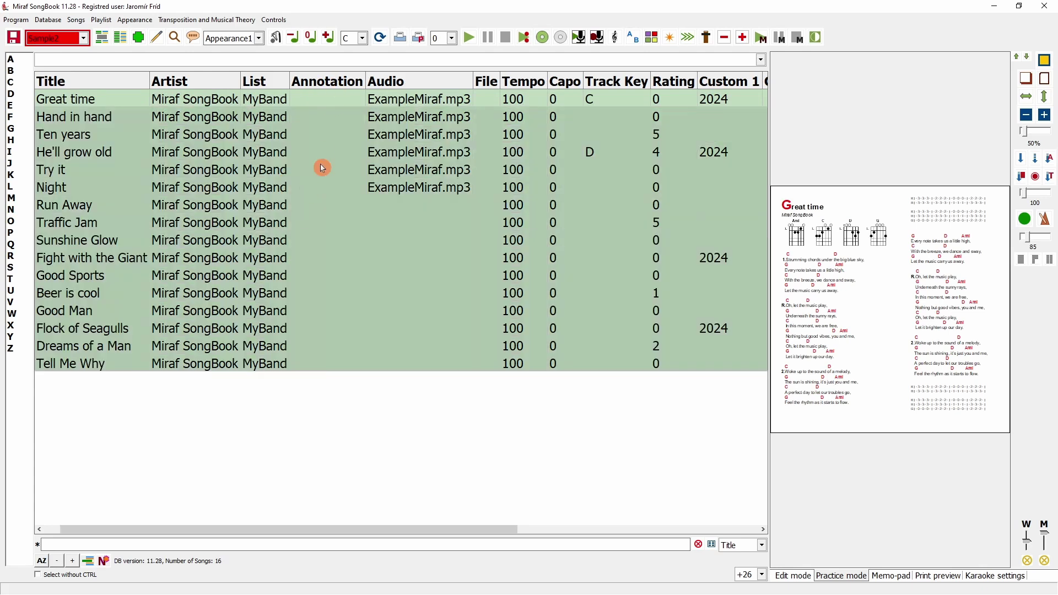
pyautogui.click(49, 21)
pyautogui.moveTo(83, 207)
pyautogui.click(307, 233)
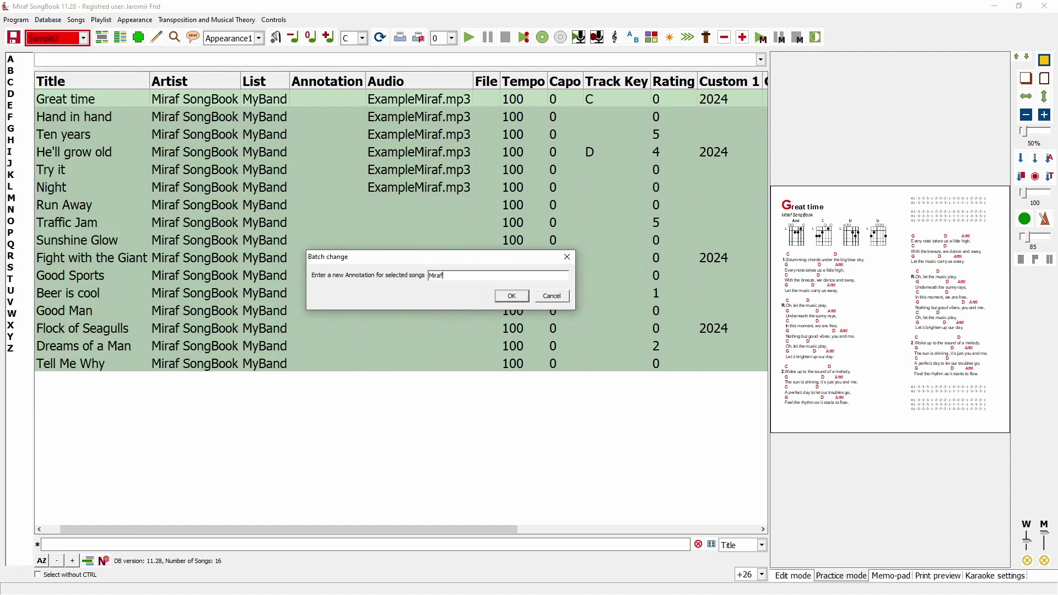
pyautogui.click(511, 296)
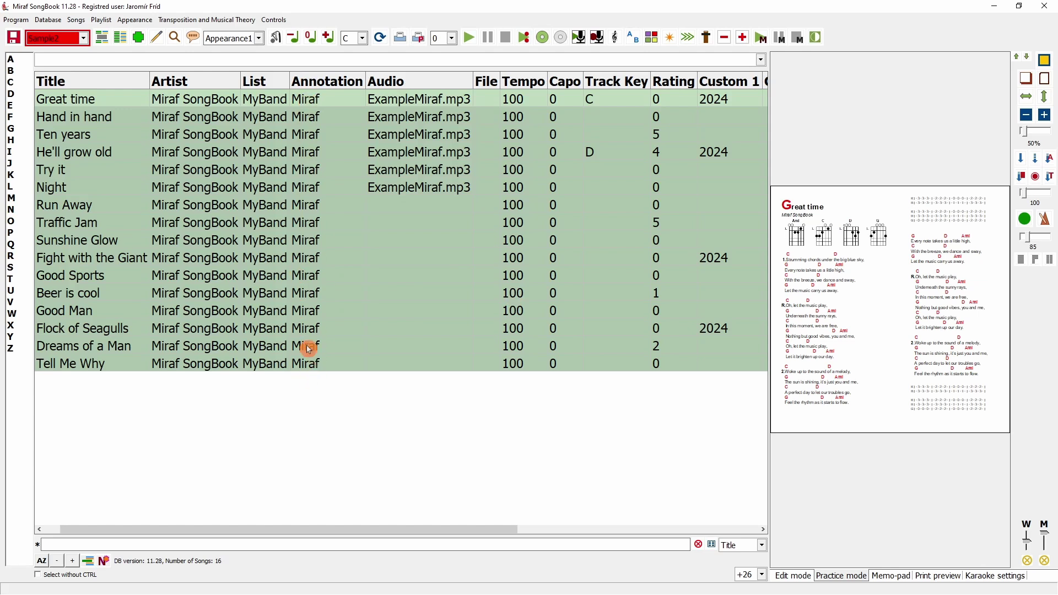
# Step: Enter sequence numbers into the annotations of all selected songs, using 5 digits and starting at 1
pyautogui.click(47, 21)
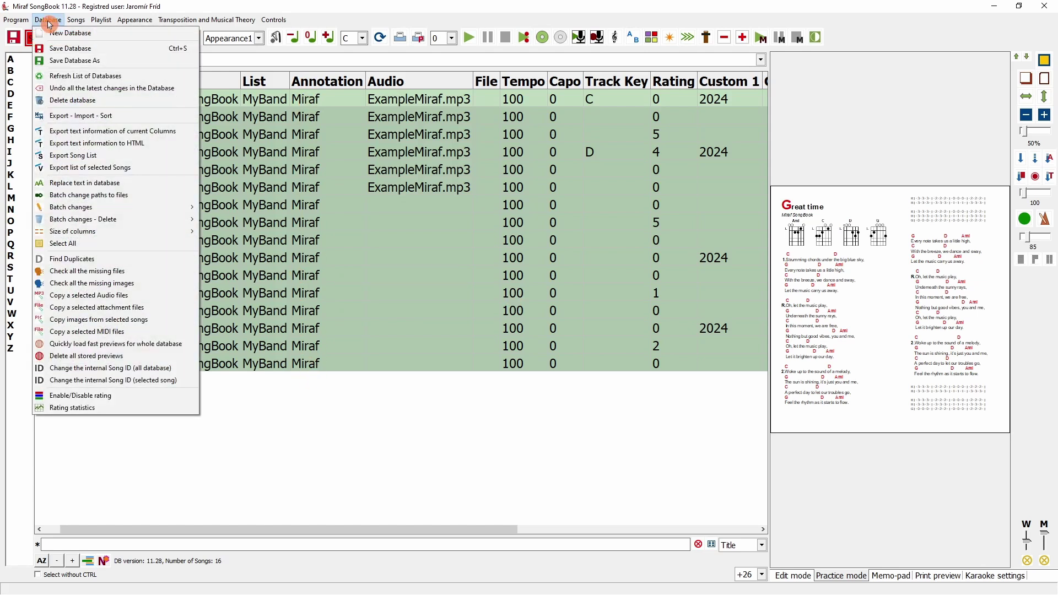
pyautogui.moveTo(99, 208)
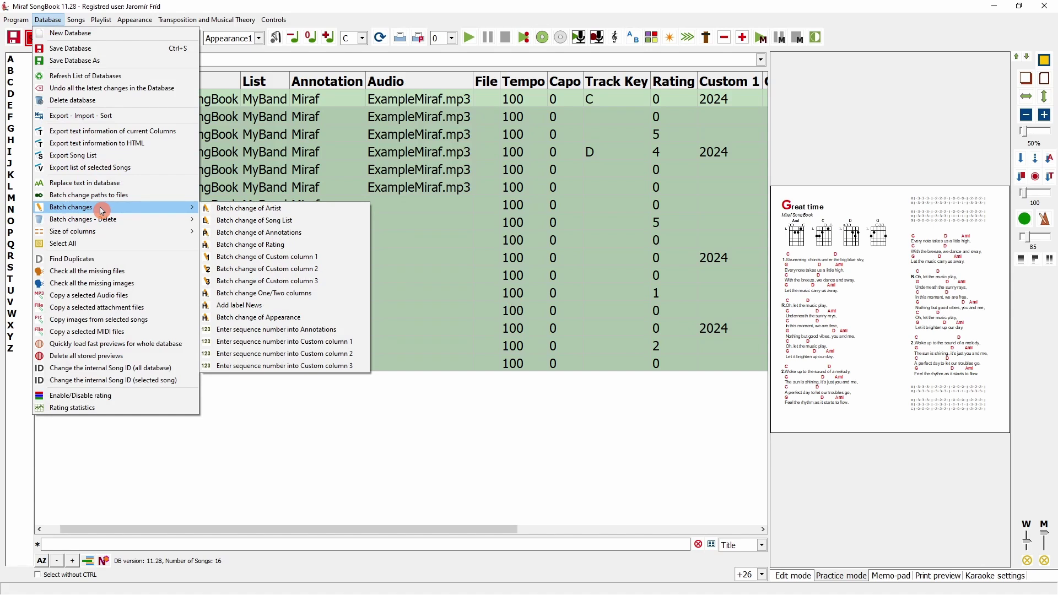
pyautogui.click(282, 331)
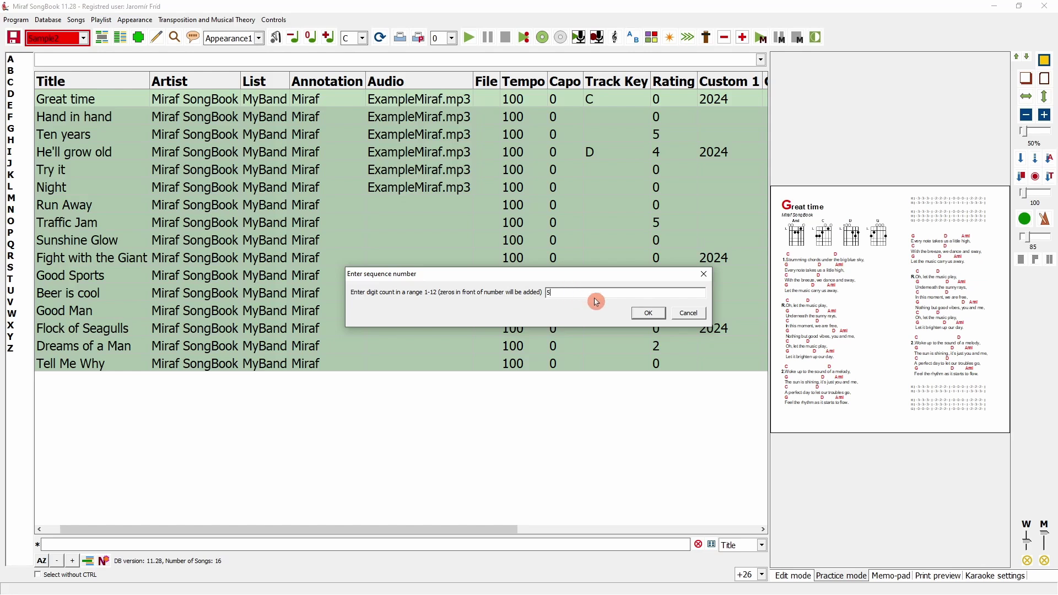
pyautogui.click(647, 314)
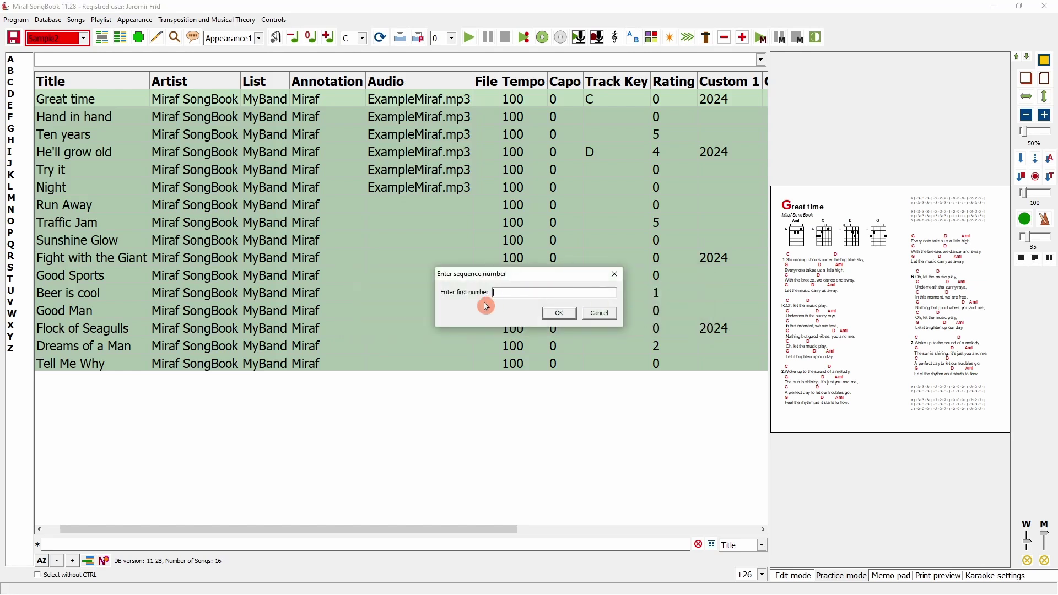
pyautogui.click(554, 314)
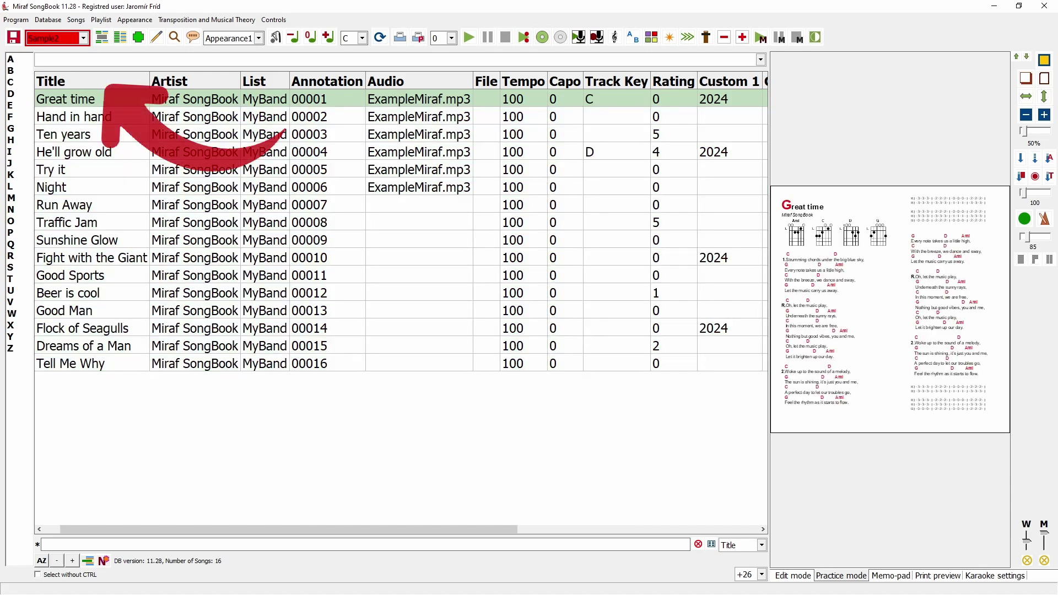
# Step: Sort the song list by Title, re-sort it by Annotation, and select the song Great time
pyautogui.click(55, 81)
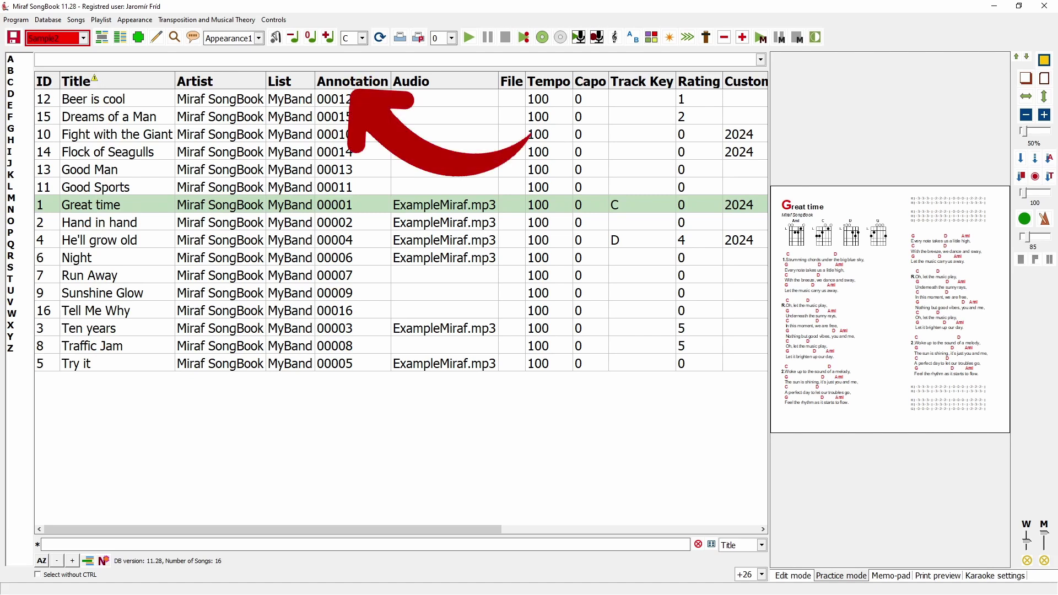
pyautogui.click(352, 81)
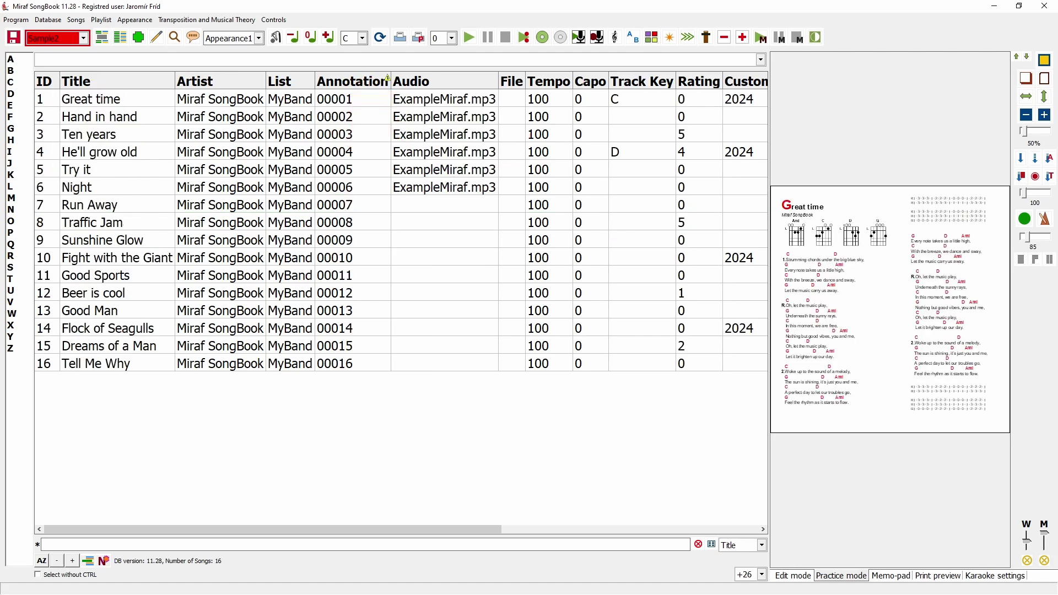
pyautogui.click(307, 99)
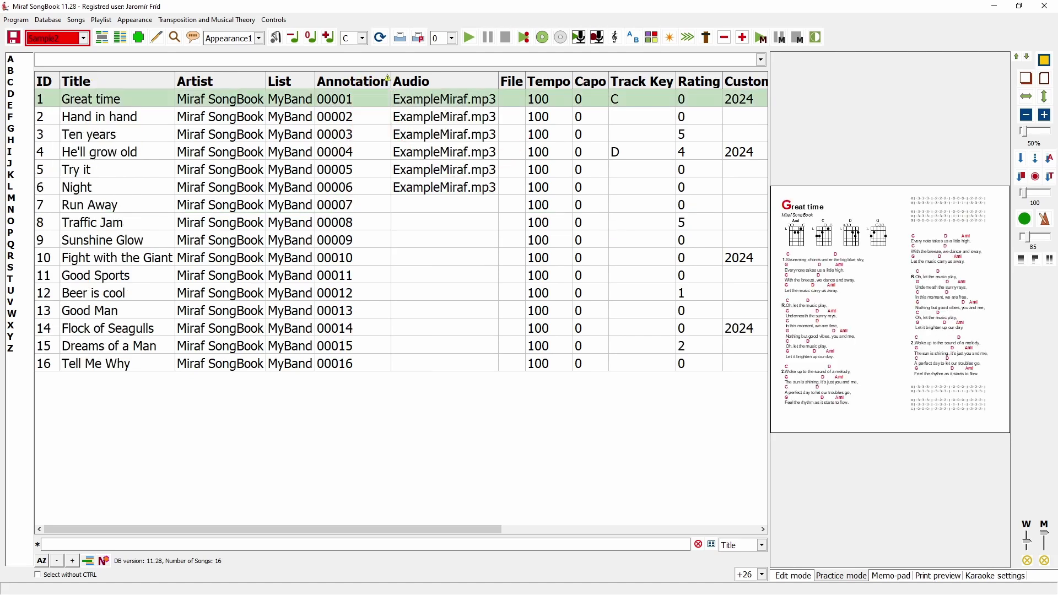
# Step: In the program settings, turn off "Save database sorted by ID" and save the settings
pyautogui.click(16, 21)
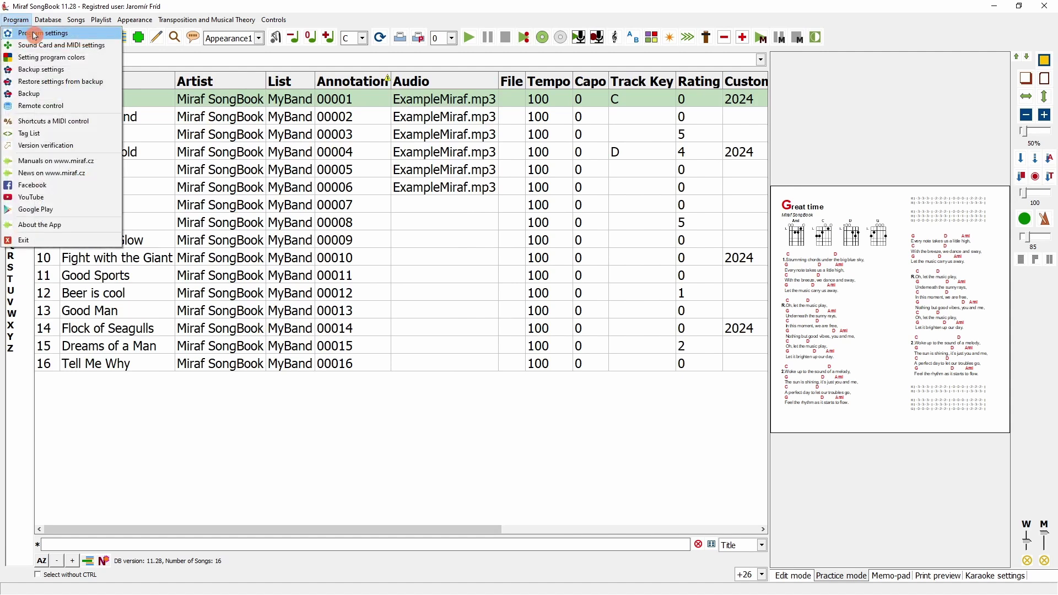
pyautogui.click(35, 34)
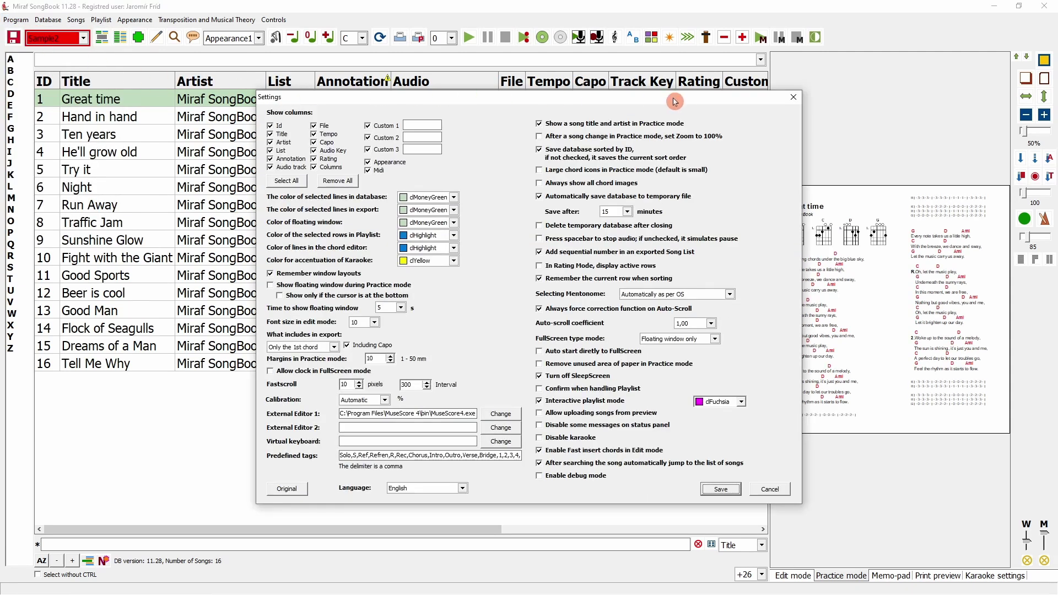
pyautogui.click(540, 151)
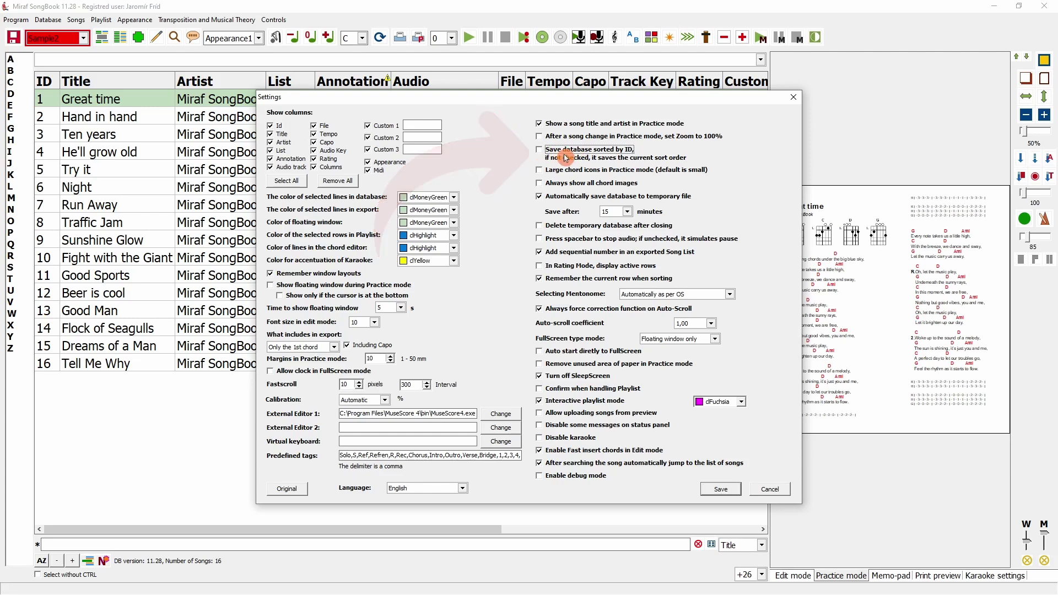
pyautogui.click(719, 487)
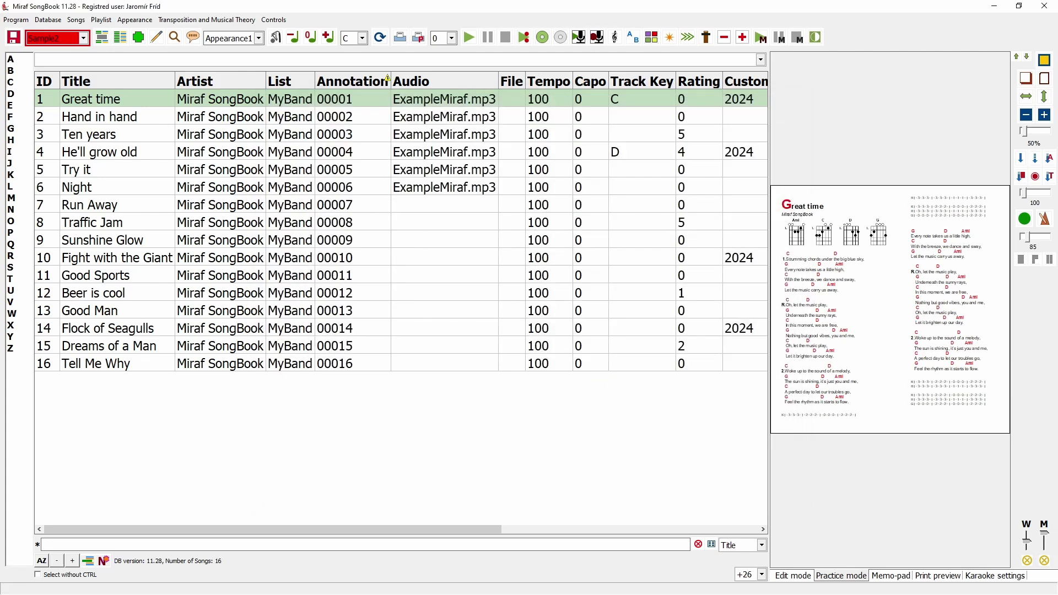
# Step: Save the Sample2 database sorted by Title, and add Artist as a secondary sort column
pyautogui.click(77, 81)
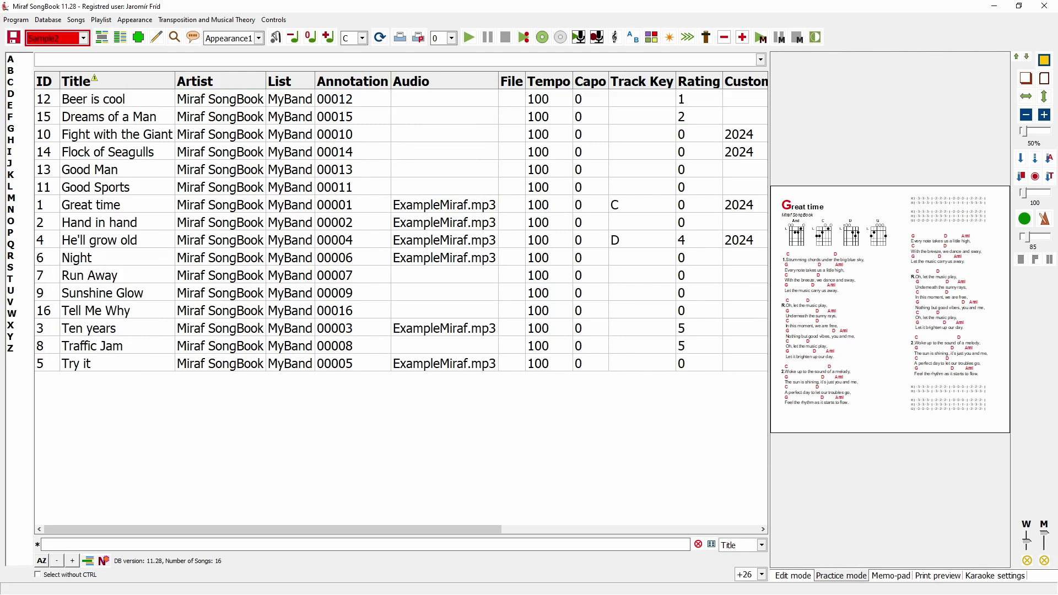
pyautogui.click(14, 37)
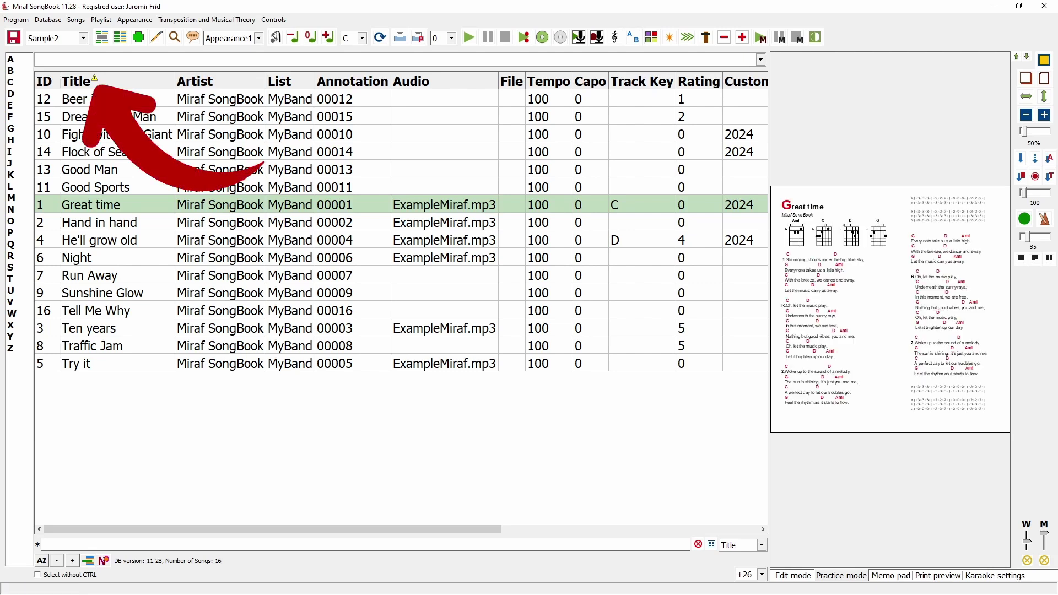
pyautogui.keyDown('shift'); pyautogui.click(264, 84); pyautogui.keyUp('shift')
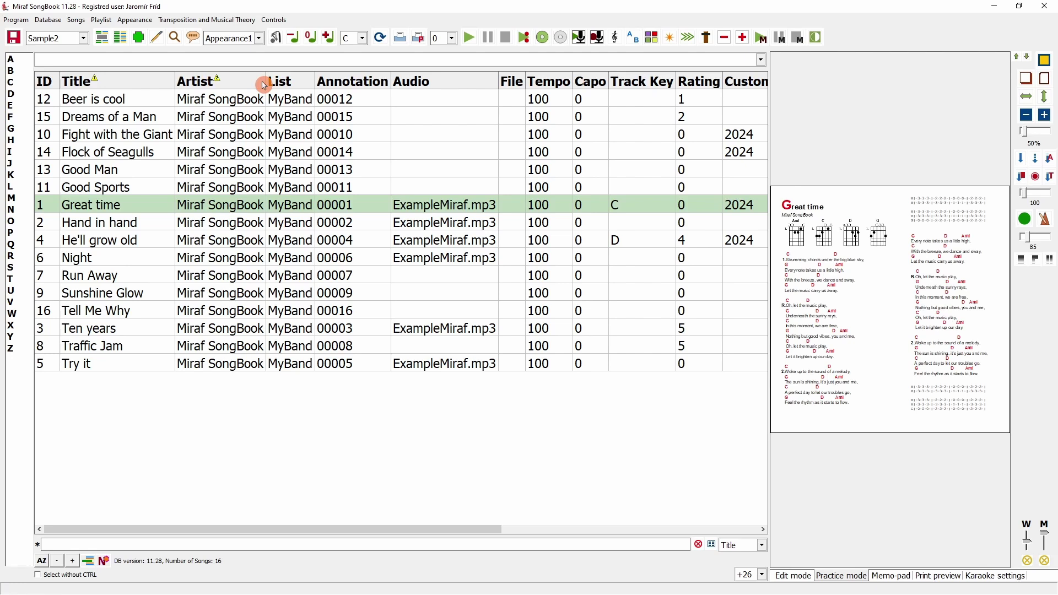
# Step: Sort the songs by Title in descending order and batch delete the annotations of the songs from Night through Beer is cool
pyautogui.click(98, 83)
pyautogui.keyDown('shift'); pyautogui.click(99, 364); pyautogui.keyUp('shift')
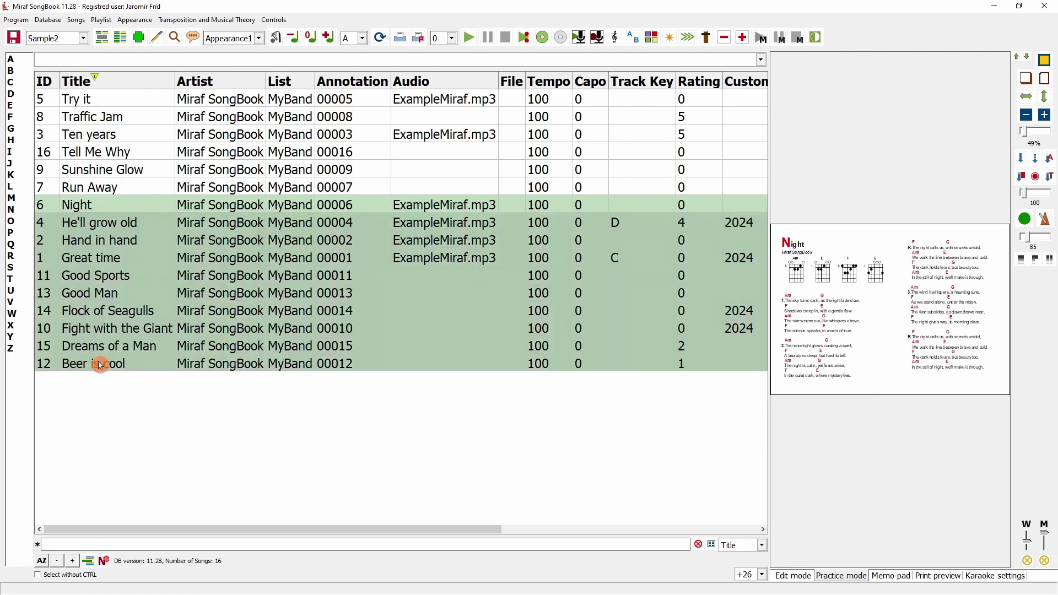
pyautogui.click(55, 24)
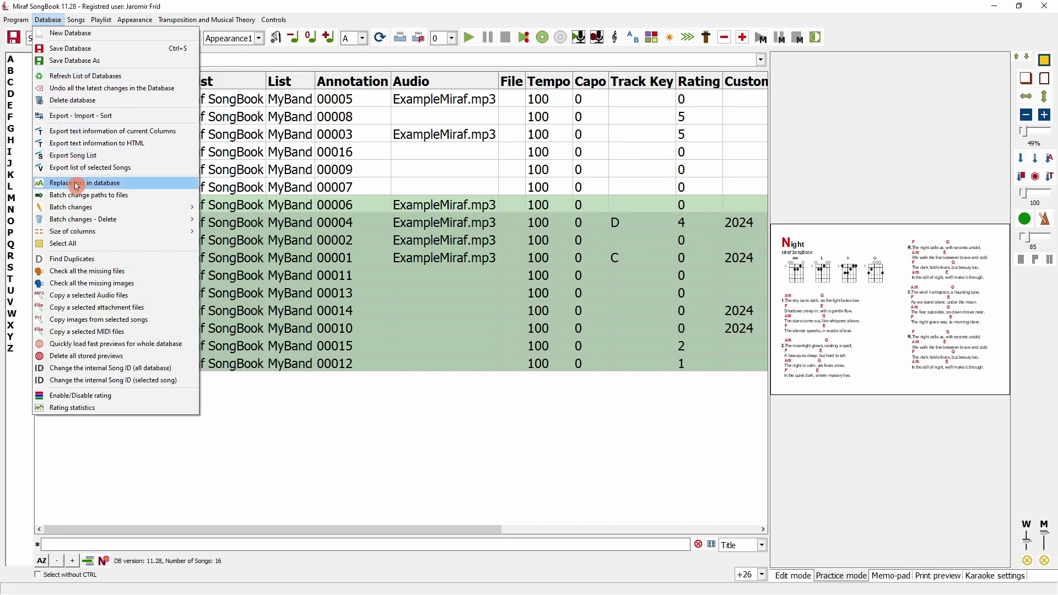
pyautogui.moveTo(144, 221)
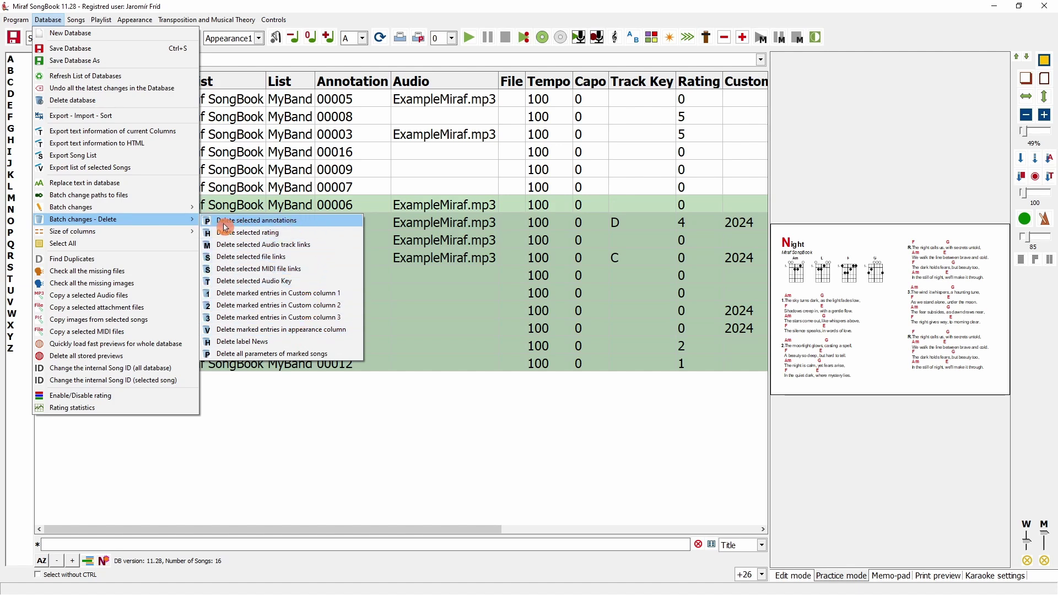
pyautogui.click(325, 223)
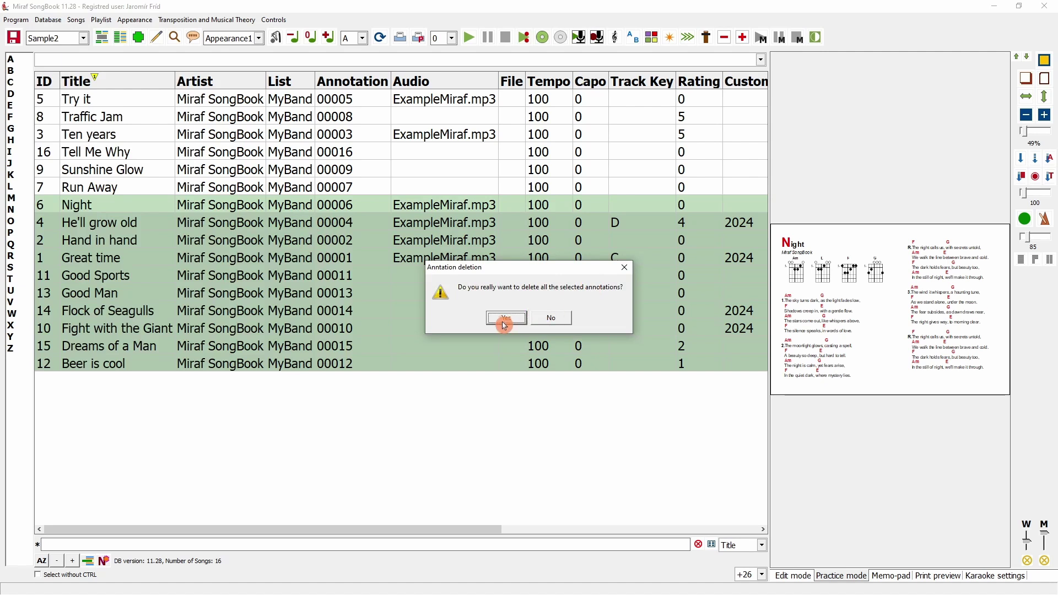
pyautogui.click(505, 319)
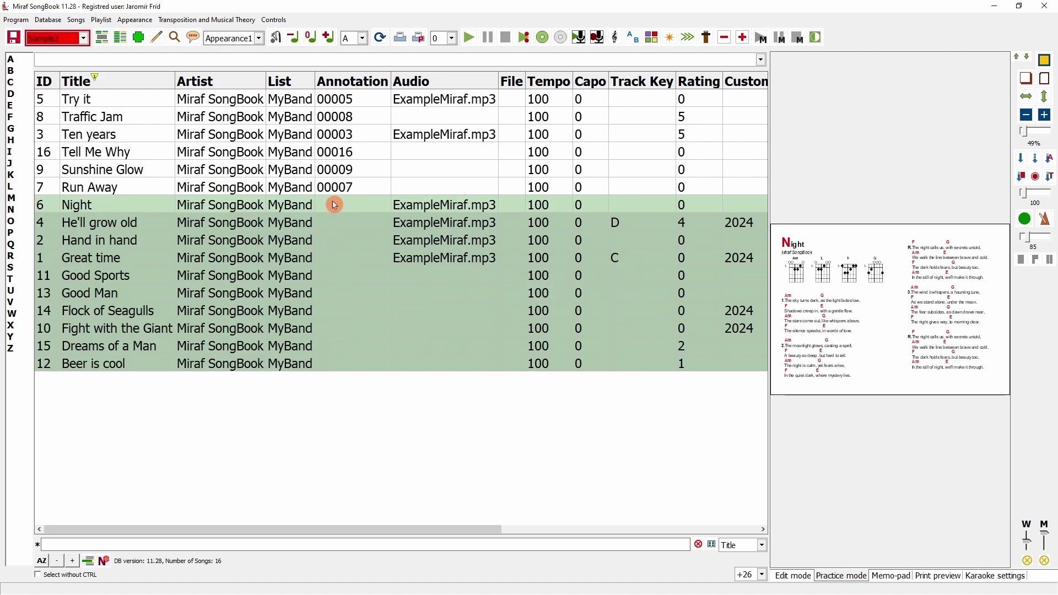
# Step: Batch delete the Custom column 1 entries of the songs He'll grow old and Great time
pyautogui.click(740, 223)
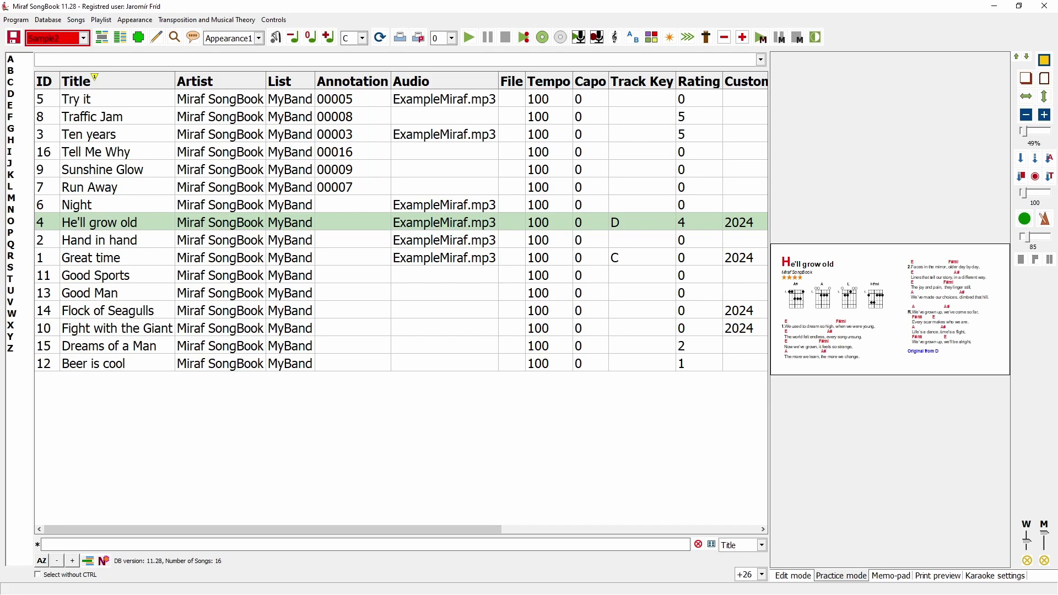
pyautogui.keyDown('ctrl'); pyautogui.click(733, 257); pyautogui.keyUp('ctrl')
pyautogui.click(47, 20)
pyautogui.moveTo(79, 222)
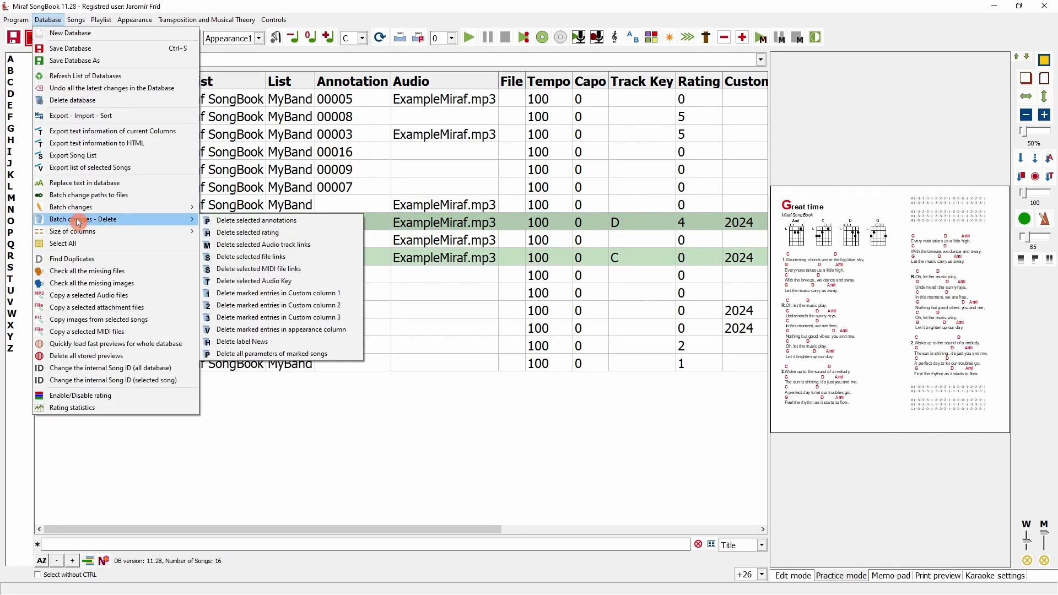
pyautogui.click(343, 294)
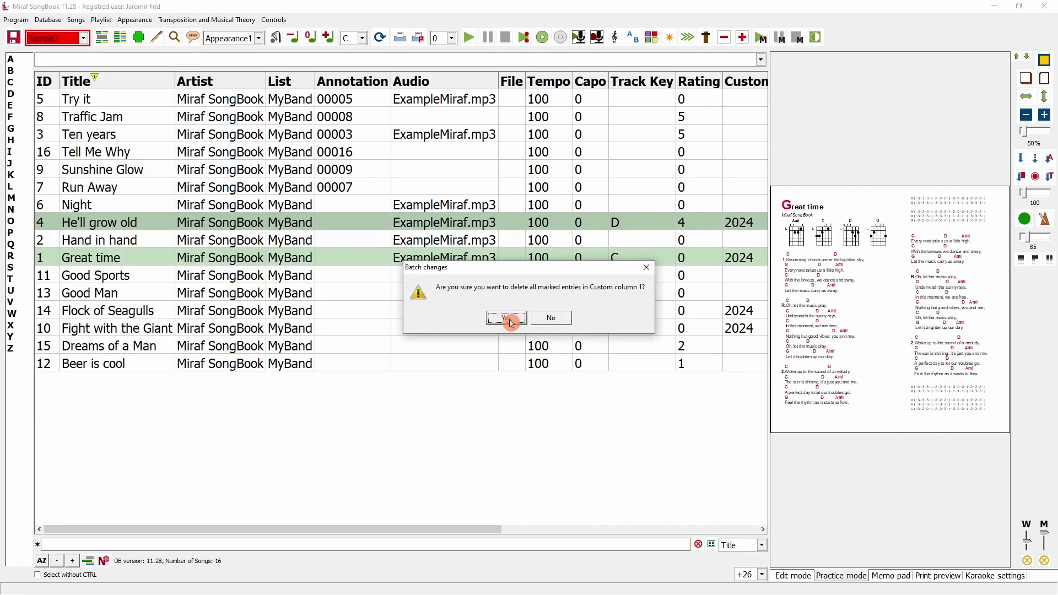
pyautogui.click(508, 316)
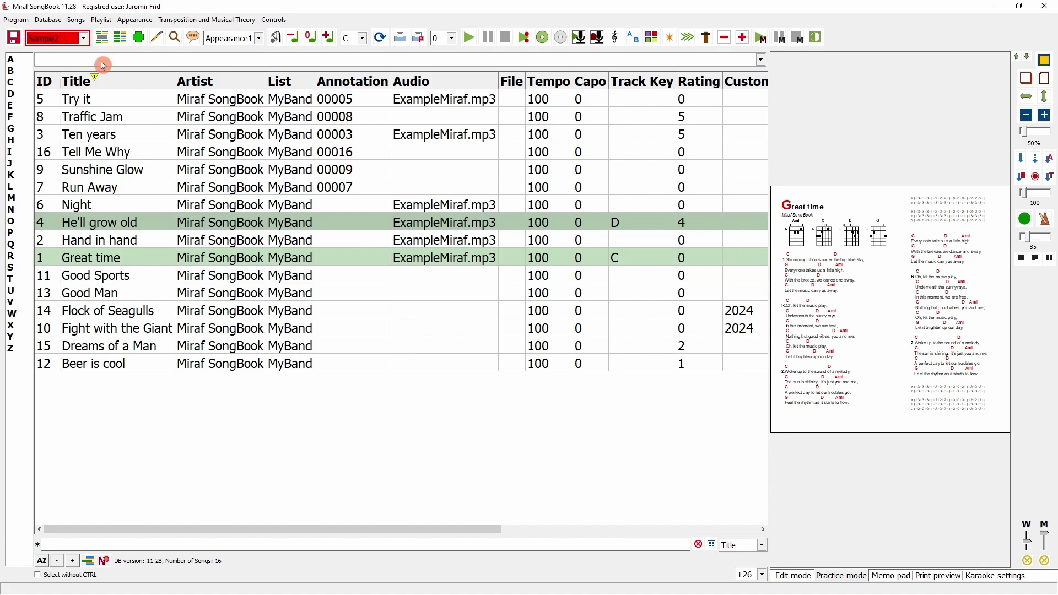
# Step: Apply the optimal column sizes to the Sample2 song list, and switch to the custom column setting
pyautogui.click(48, 20)
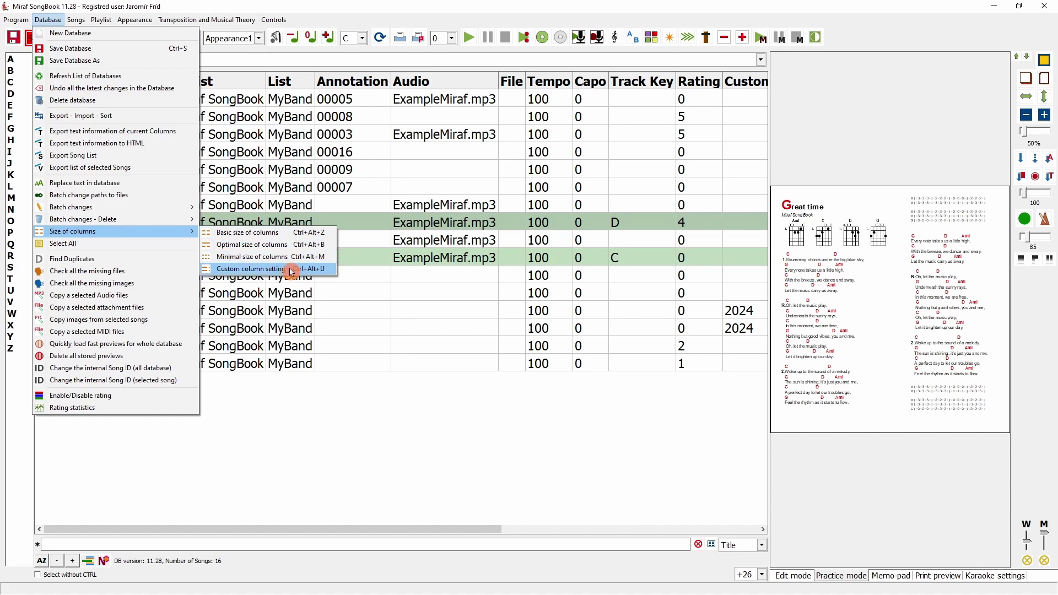
pyautogui.click(278, 249)
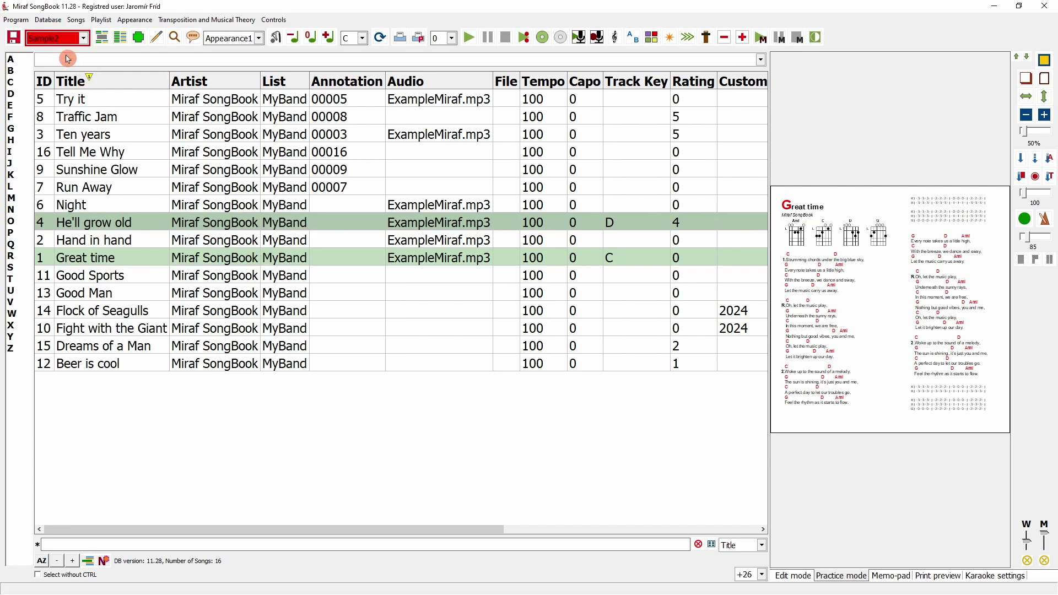
pyautogui.click(48, 20)
pyautogui.moveTo(82, 231)
pyautogui.click(270, 272)
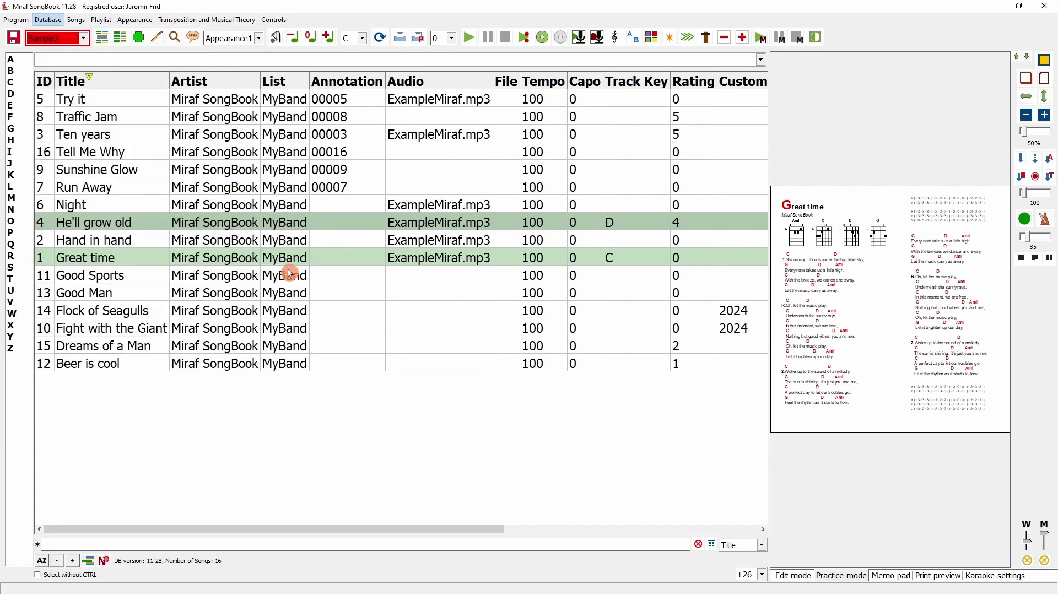
# Step: Widen the Title, Artist, List and Annotation columns of the song list, and save the database
pyautogui.moveTo(168, 82); pyautogui.dragTo(191, 81)
pyautogui.moveTo(284, 80); pyautogui.dragTo(395, 80)
pyautogui.moveTo(473, 81); pyautogui.dragTo(511, 81)
pyautogui.hotkey('ctrl', 's')
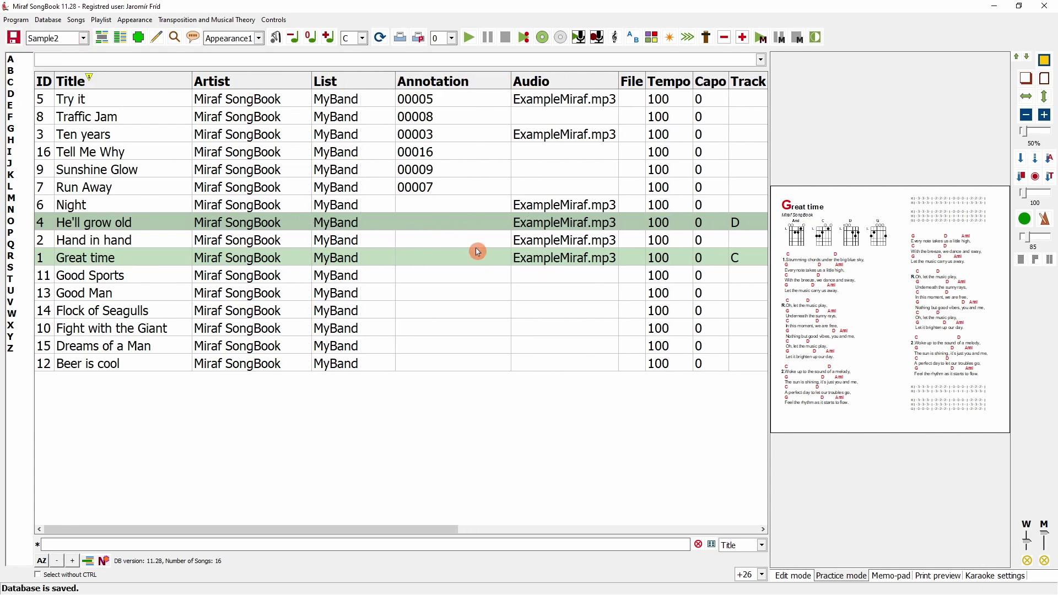
# Step: In the program settings, make sure "Remember window layouts" is enabled and save the settings
pyautogui.click(21, 22)
pyautogui.click(33, 34)
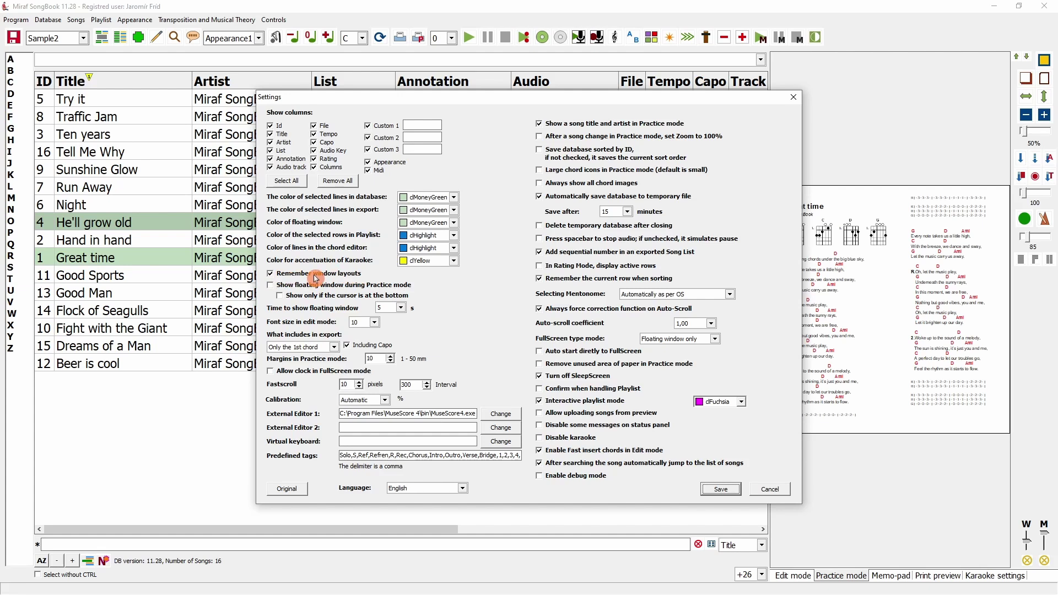
pyautogui.click(720, 489)
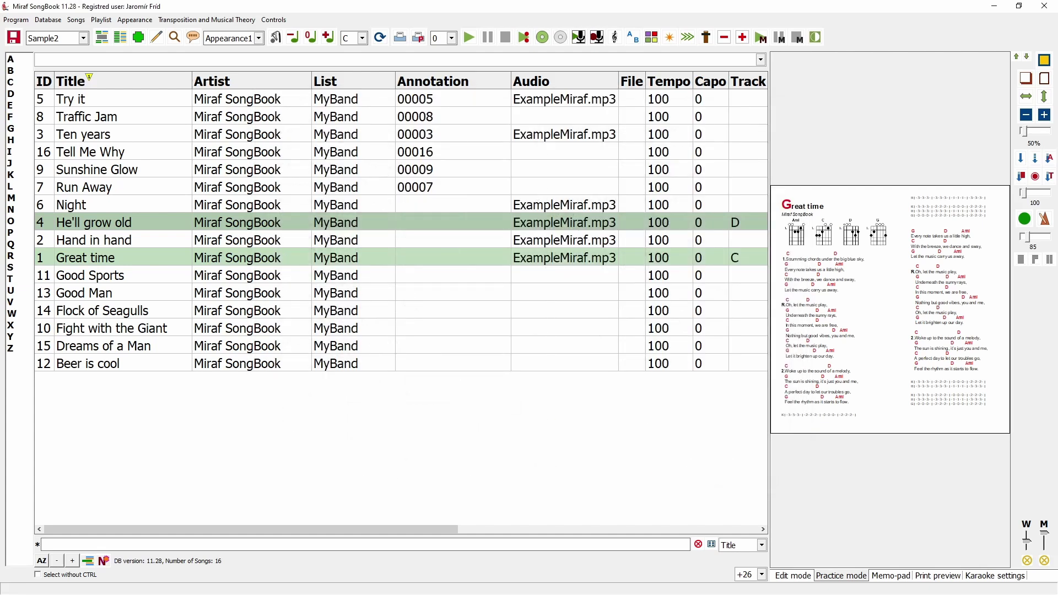
# Step: Search the Sample2 database for duplicate songs and close the result message
pyautogui.click(55, 20)
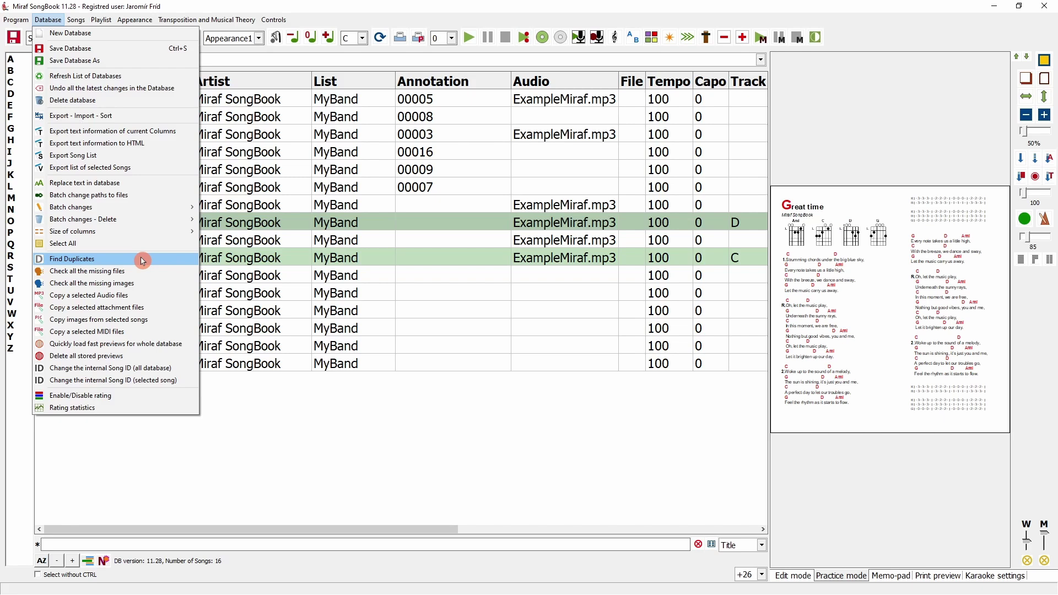
pyautogui.click(112, 260)
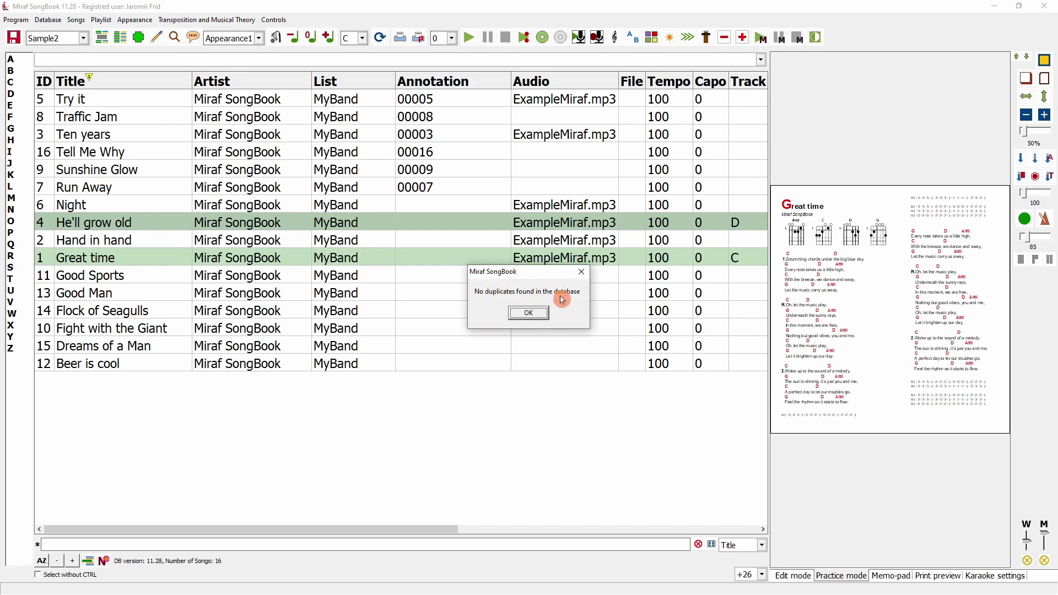
pyautogui.click(529, 313)
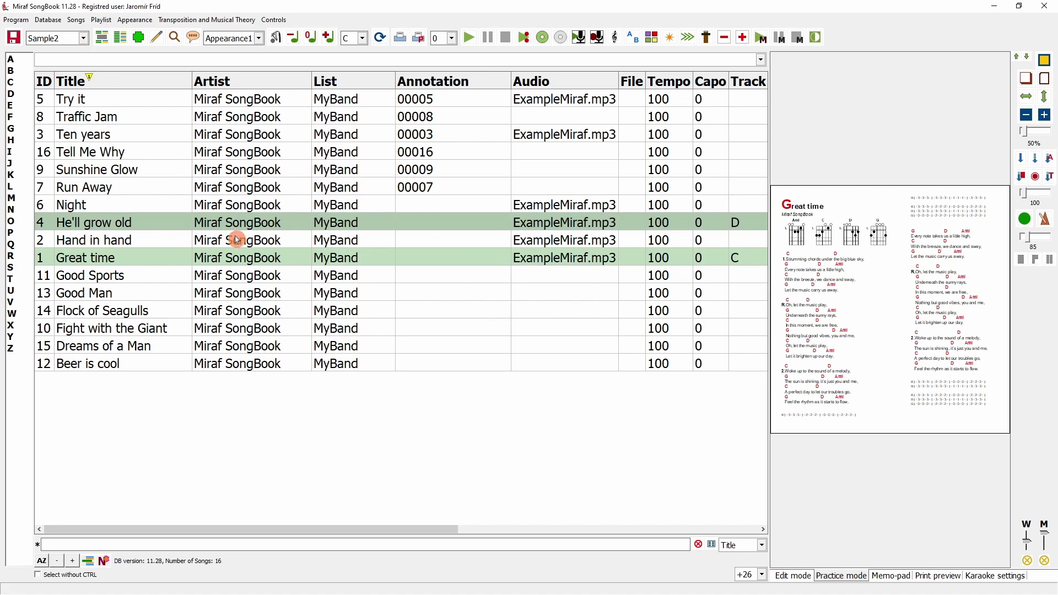
# Step: Check the whole Sample2 database for missing files and close the result message
pyautogui.click(55, 24)
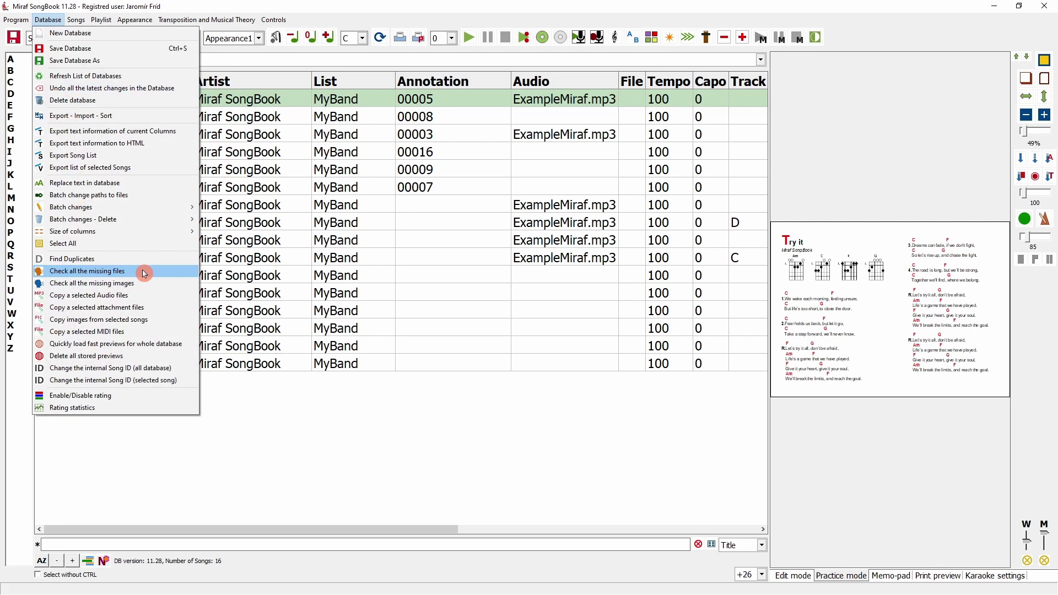
pyautogui.click(144, 274)
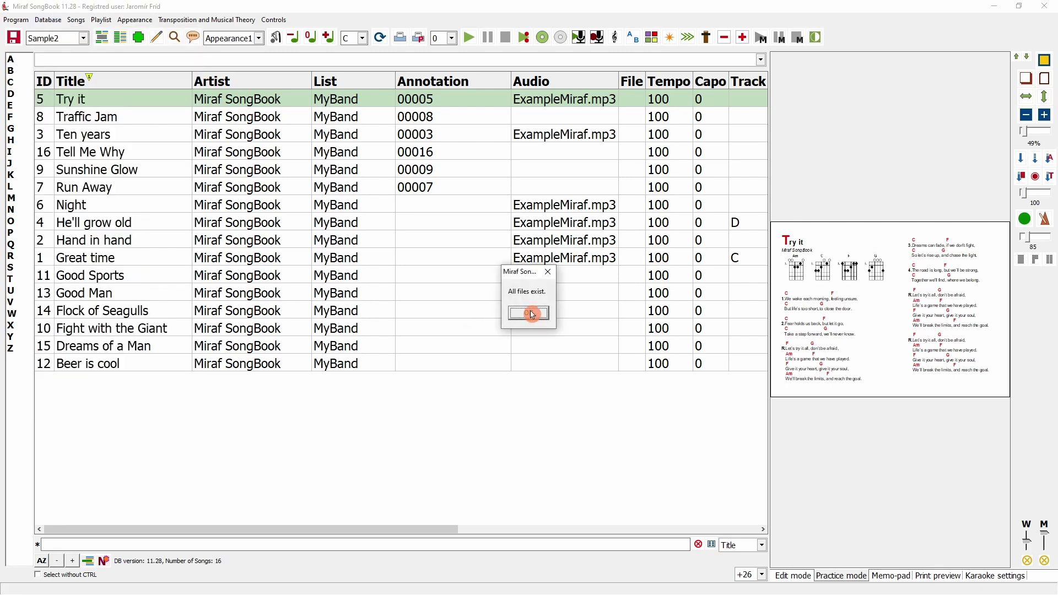
pyautogui.moveTo(513, 278); pyautogui.dragTo(396, 238)
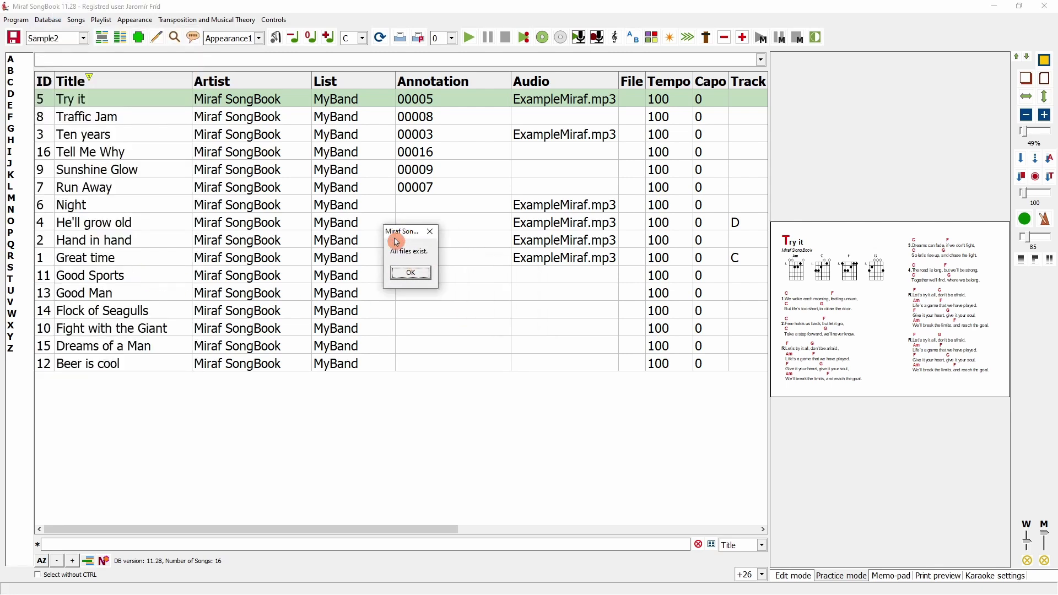
pyautogui.click(414, 277)
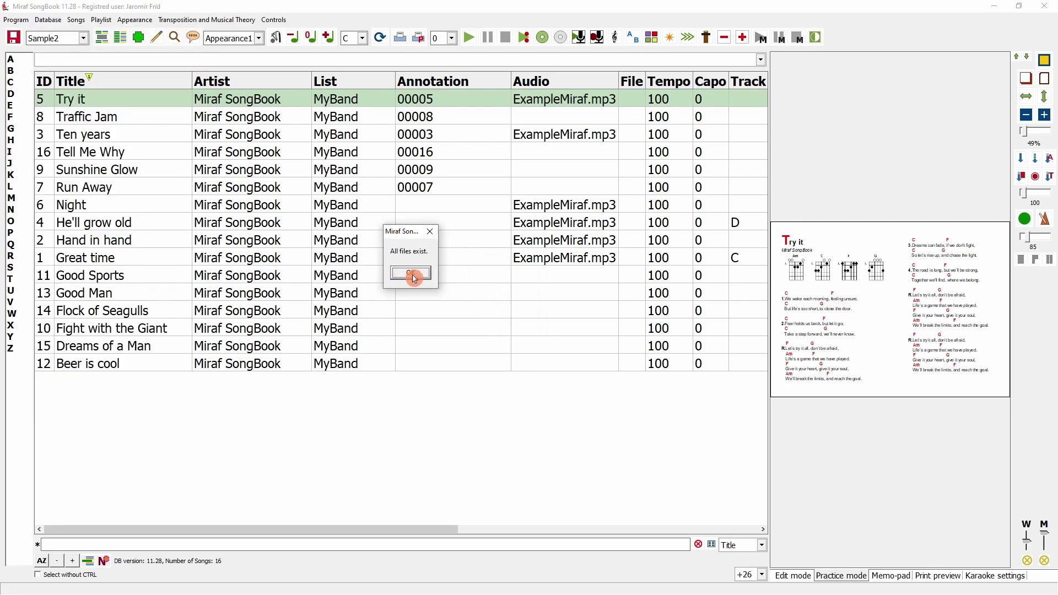
# Step: Check the whole Sample2 database for missing images and close the result message
pyautogui.click(48, 20)
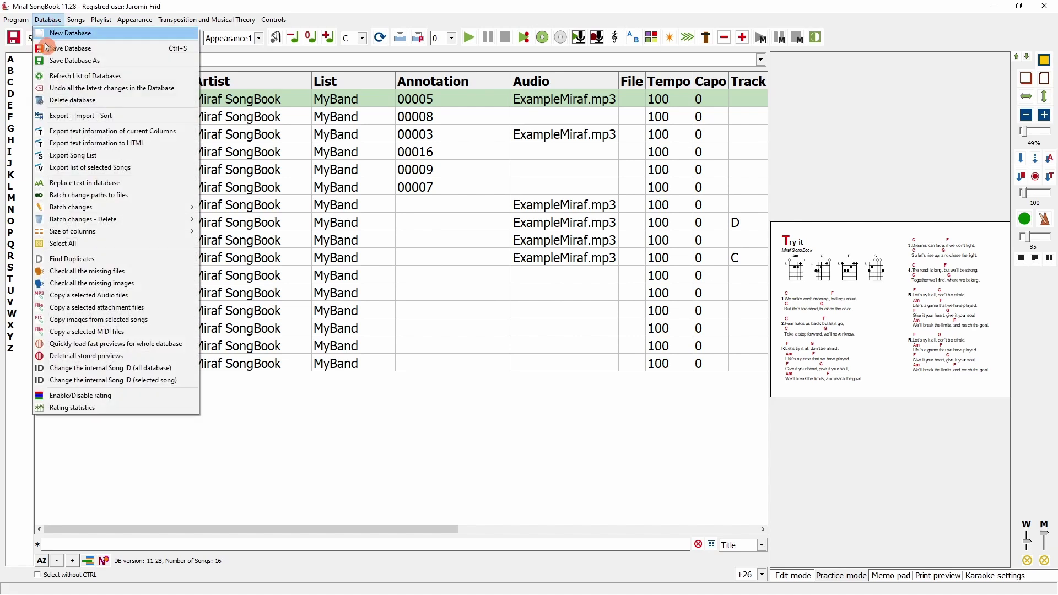
pyautogui.click(155, 284)
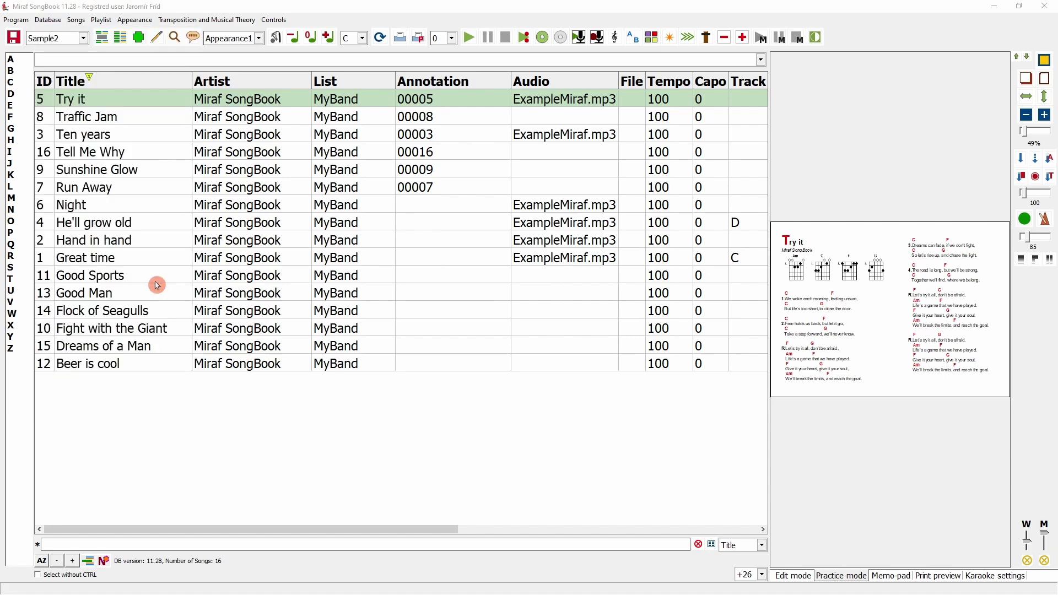
pyautogui.moveTo(521, 279); pyautogui.dragTo(450, 230)
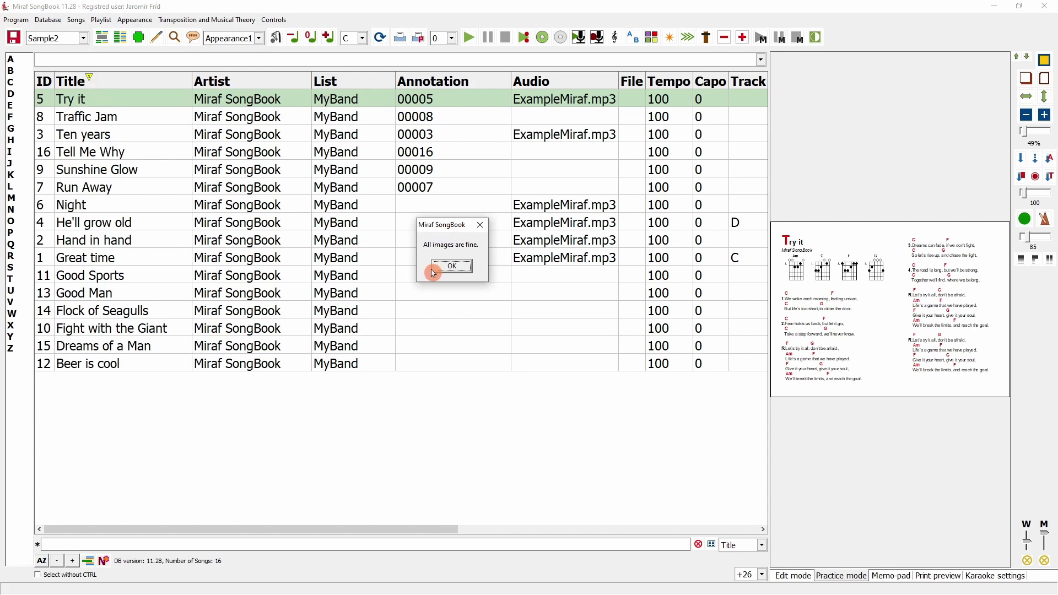
pyautogui.click(451, 266)
pyautogui.click(47, 20)
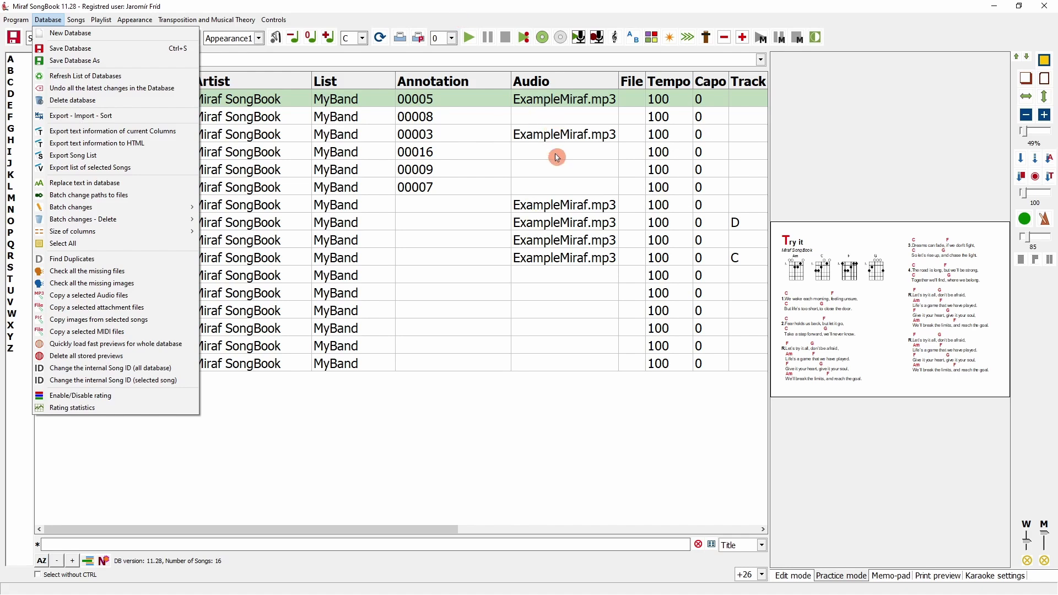
pyautogui.click(148, 300)
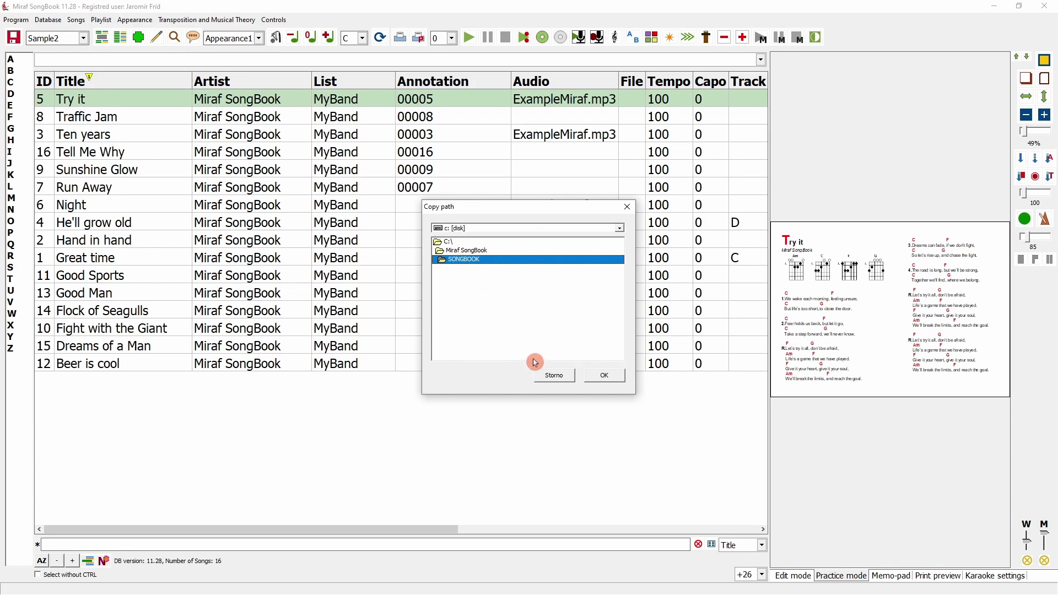
pyautogui.click(553, 375)
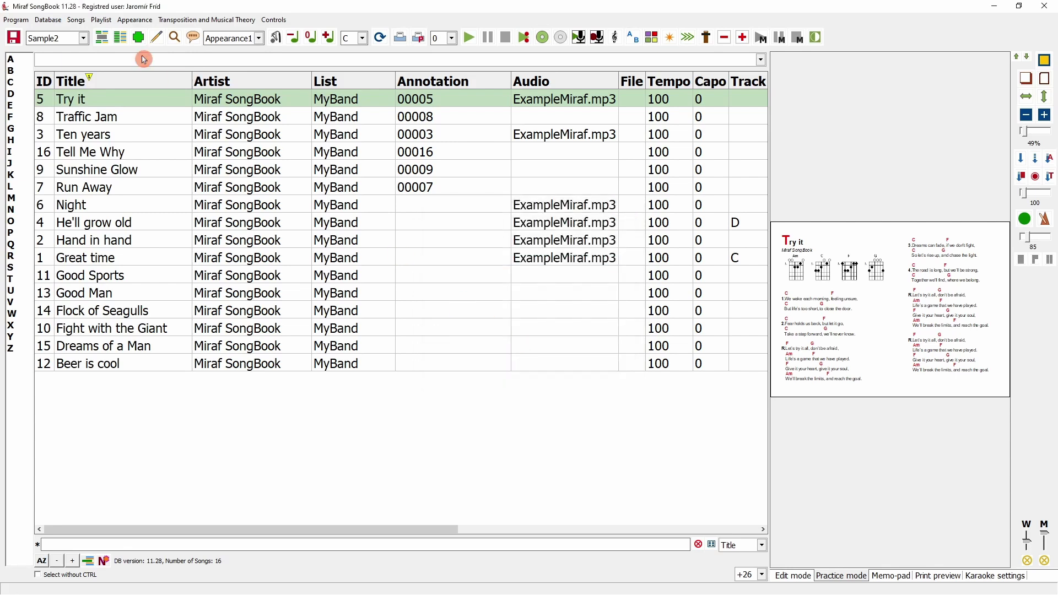
# Step: Enable the rating display for the song list, and narrow the list to enlarge the song preview
pyautogui.click(51, 22)
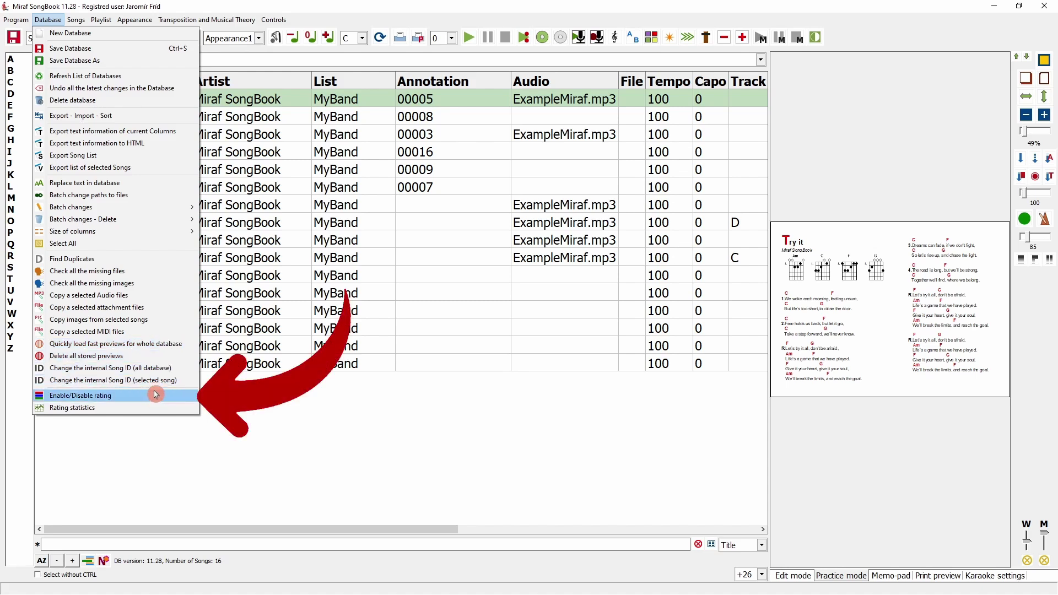
pyautogui.click(130, 396)
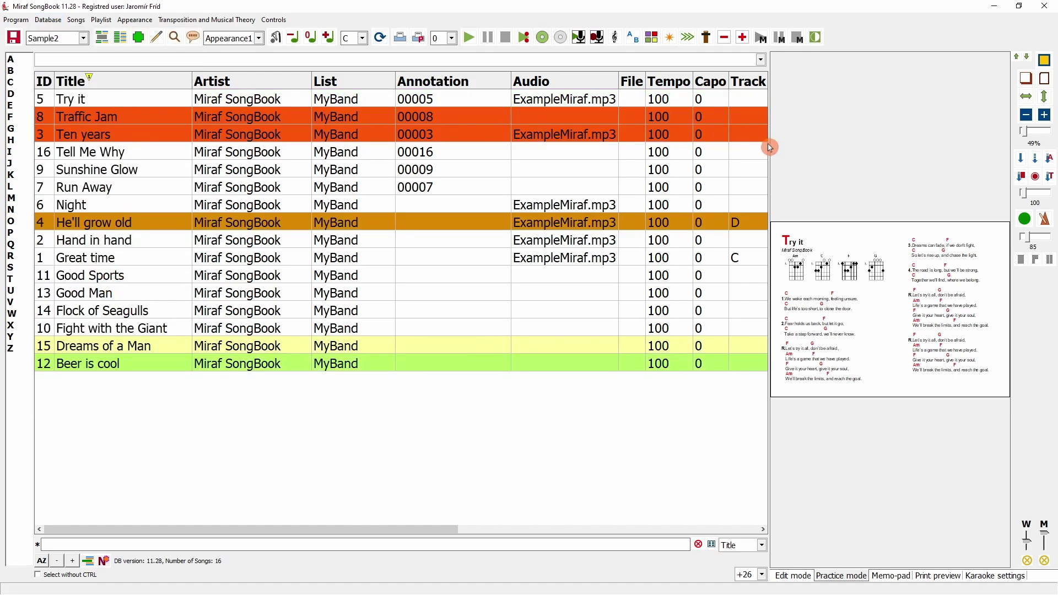
pyautogui.moveTo(768, 143); pyautogui.dragTo(395, 144)
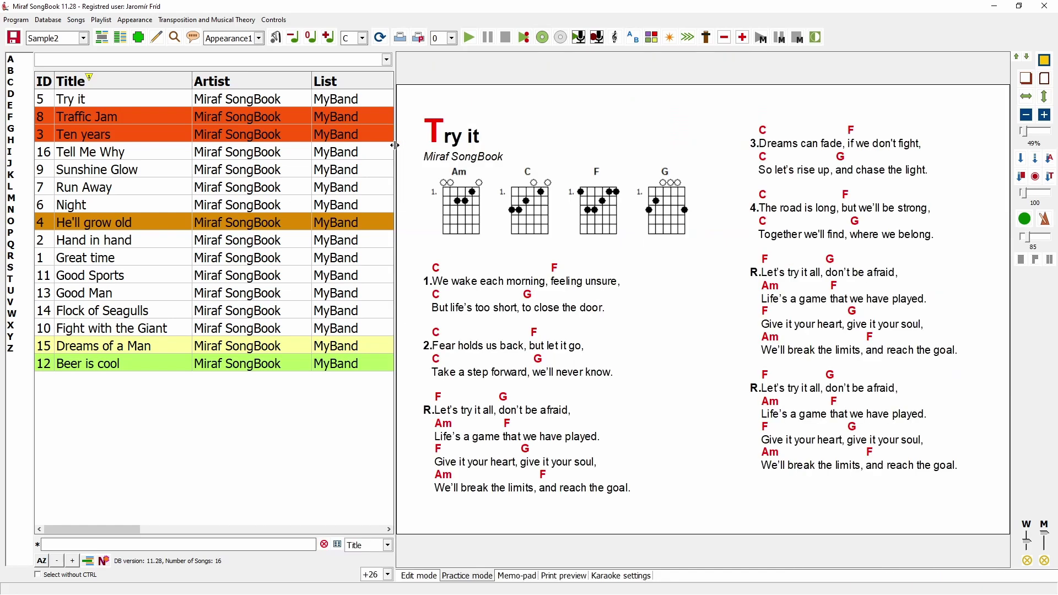
# Step: Give the song Try it a rating of 5
pyautogui.click(670, 37)
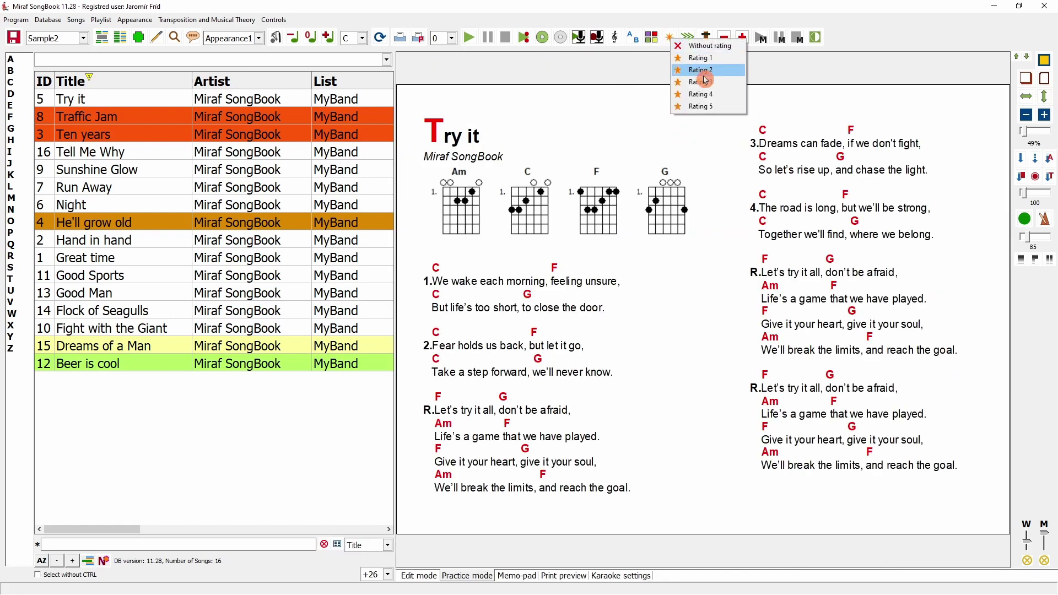
pyautogui.click(710, 109)
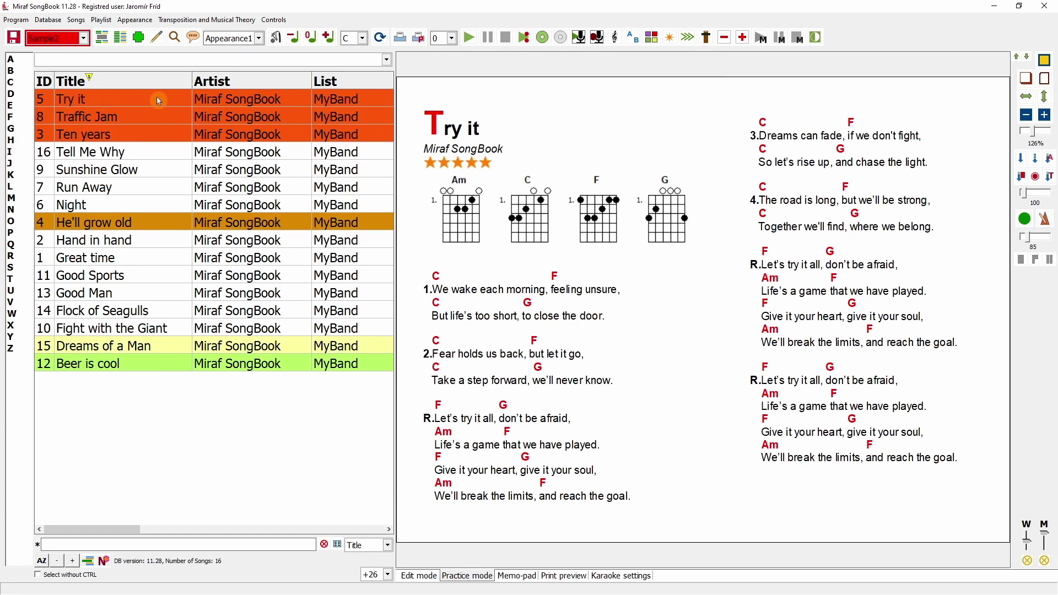
pyautogui.click(634, 37)
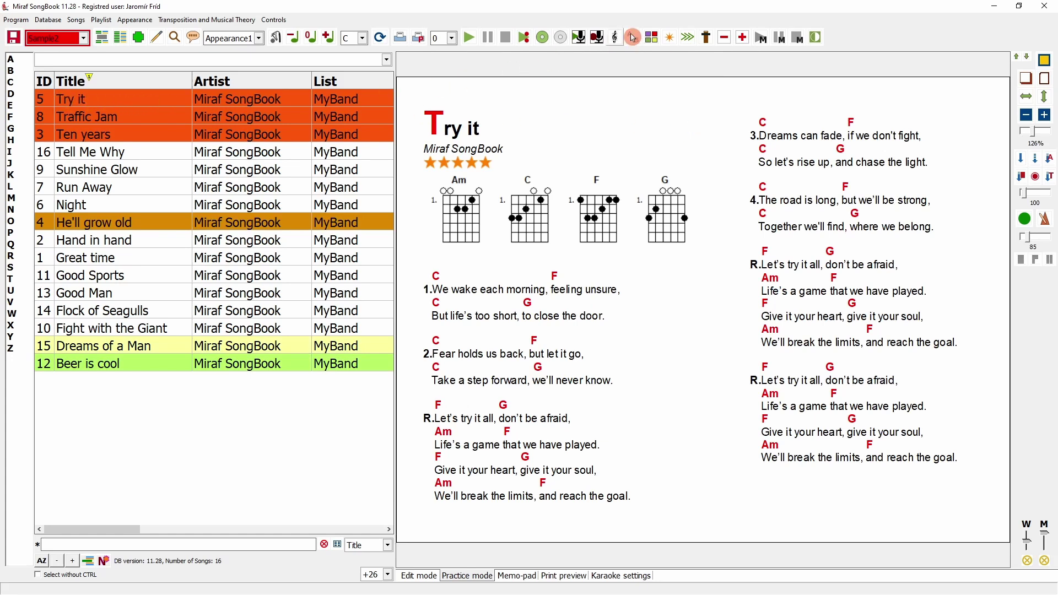
# Step: Set the rating of the song Try it to 1
pyautogui.click(670, 37)
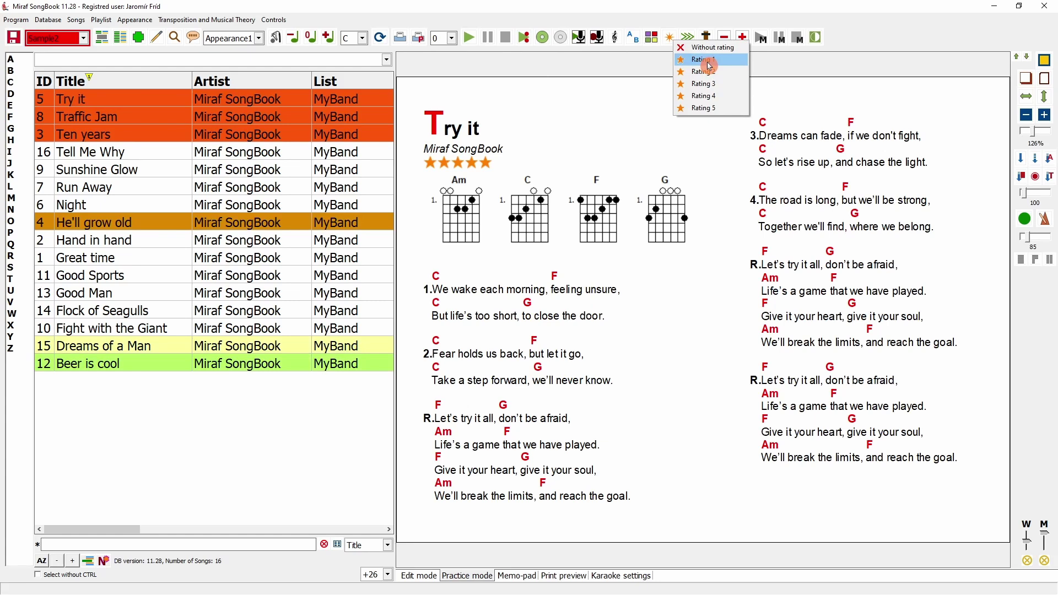
pyautogui.click(709, 61)
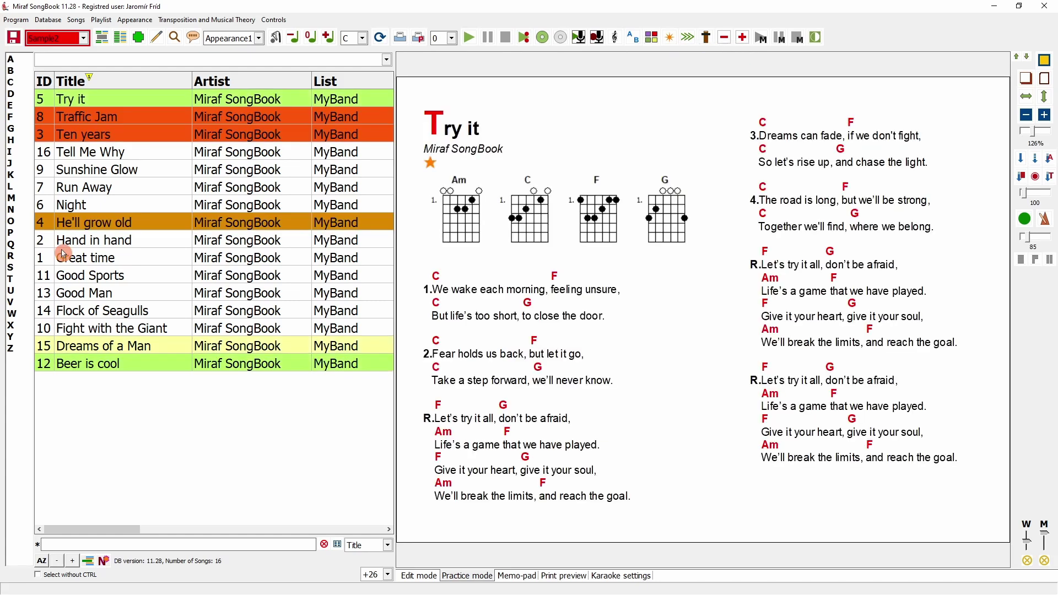
pyautogui.click(153, 100)
# Step: View the rating statistics of the Sample2 database and close them
pyautogui.click(48, 20)
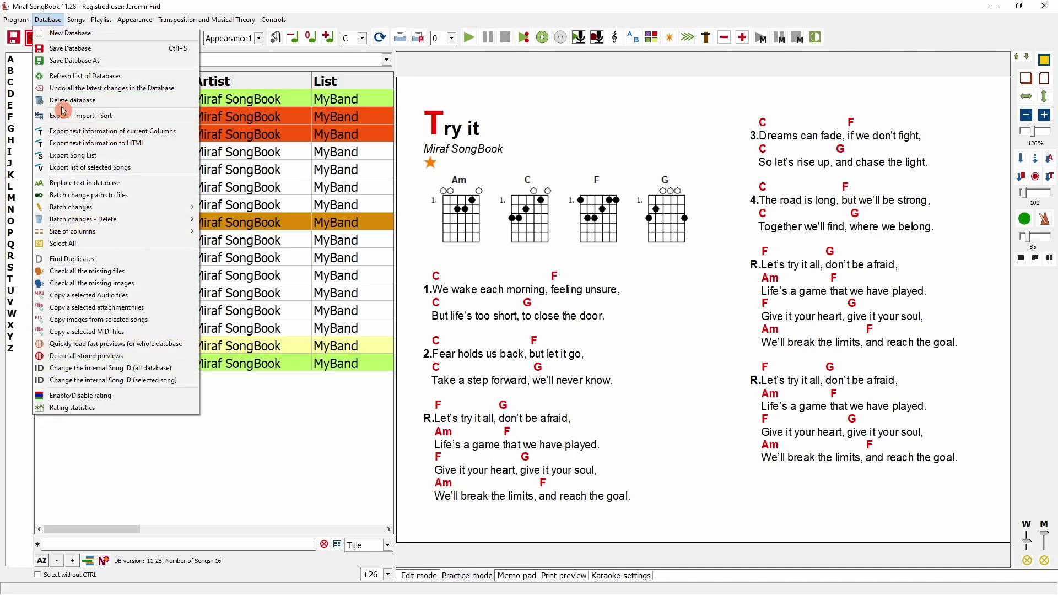
pyautogui.click(111, 411)
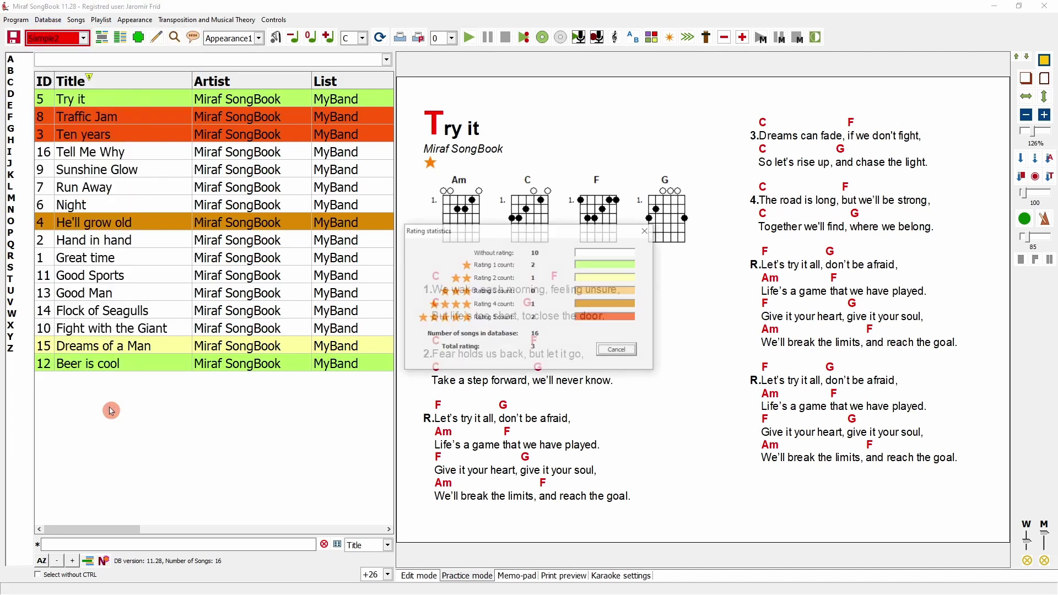
pyautogui.moveTo(526, 239); pyautogui.dragTo(530, 197)
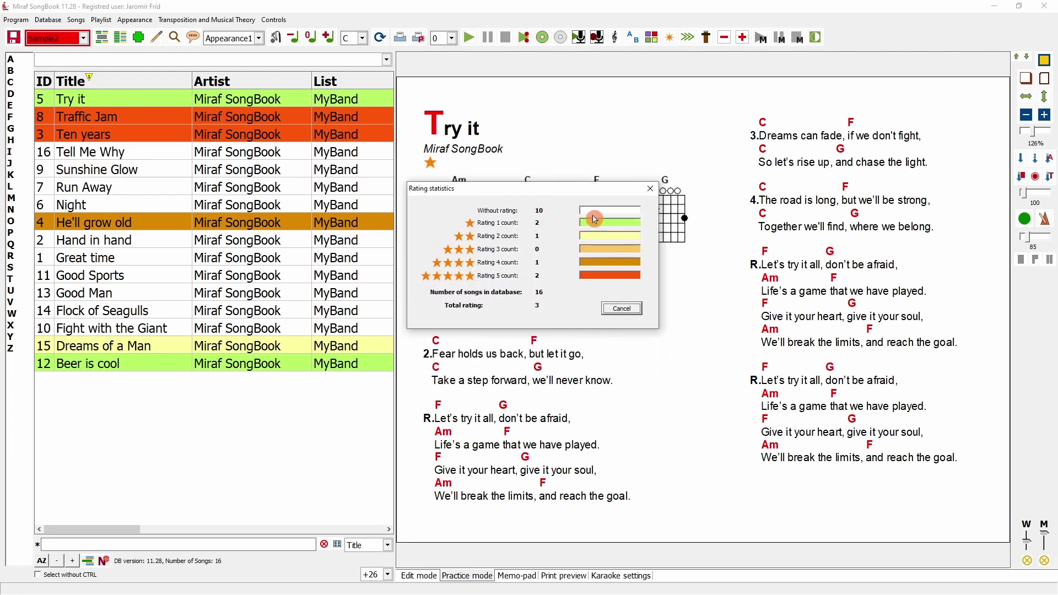
pyautogui.click(650, 192)
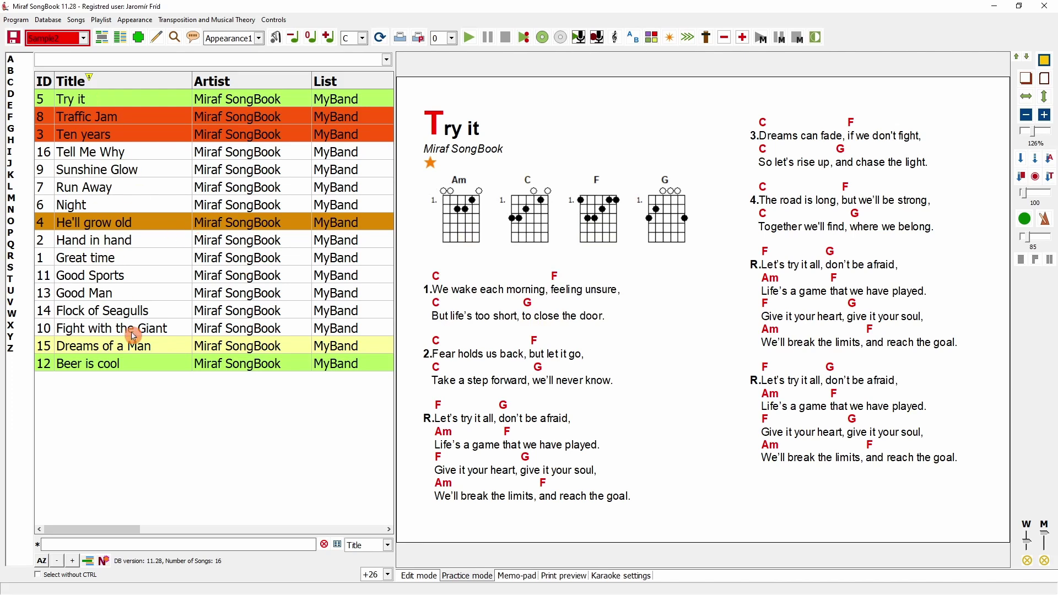
# Step: Disable the rating display in the song list and save the Sample2 database
pyautogui.click(55, 22)
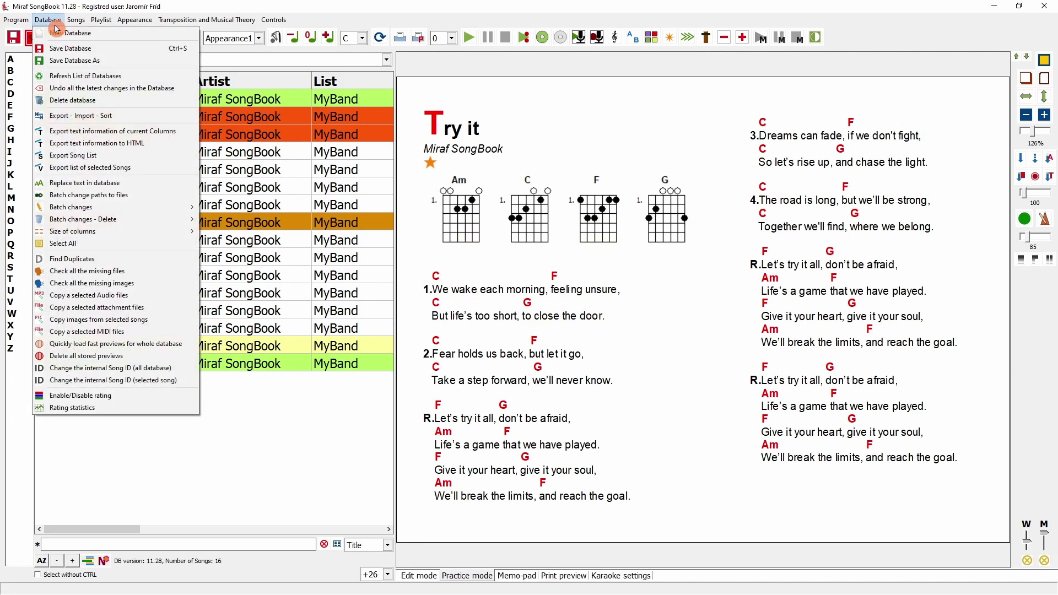
pyautogui.click(88, 397)
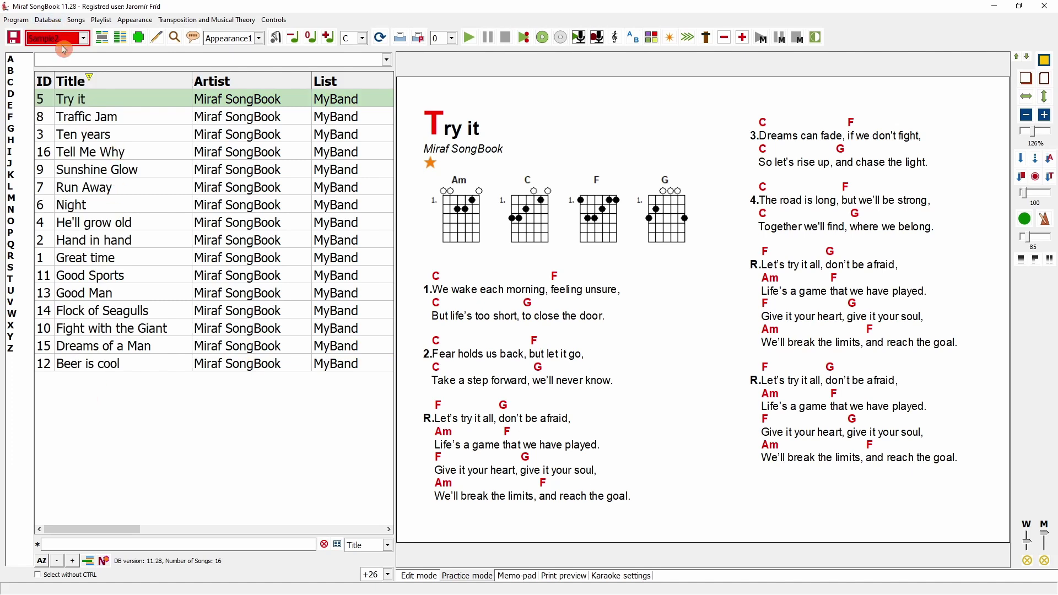
pyautogui.click(13, 37)
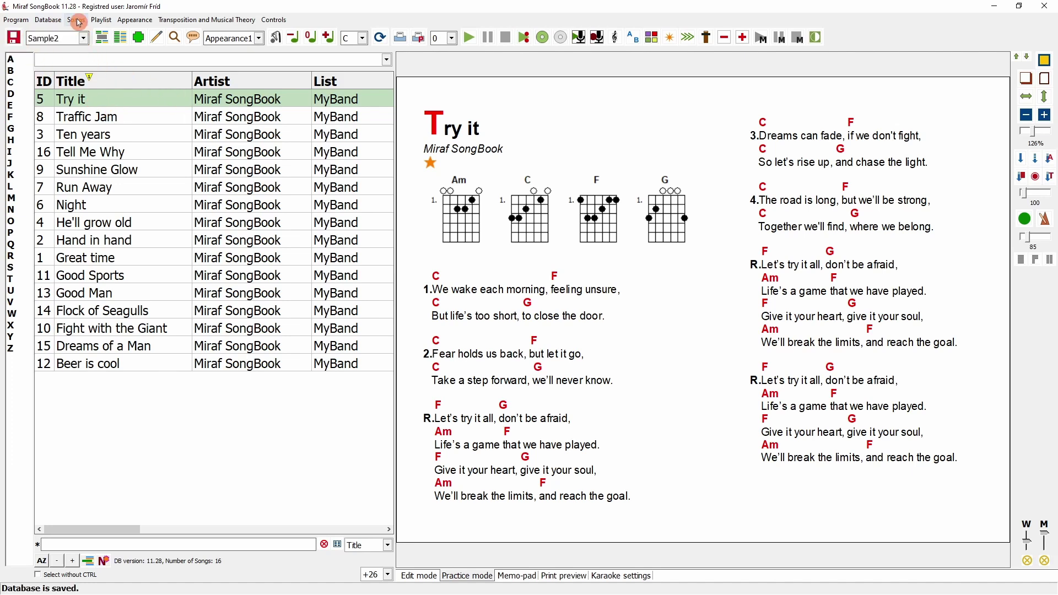
# Step: Delete the song Good Man from the Sample2 database and confirm the deletion
pyautogui.click(77, 20)
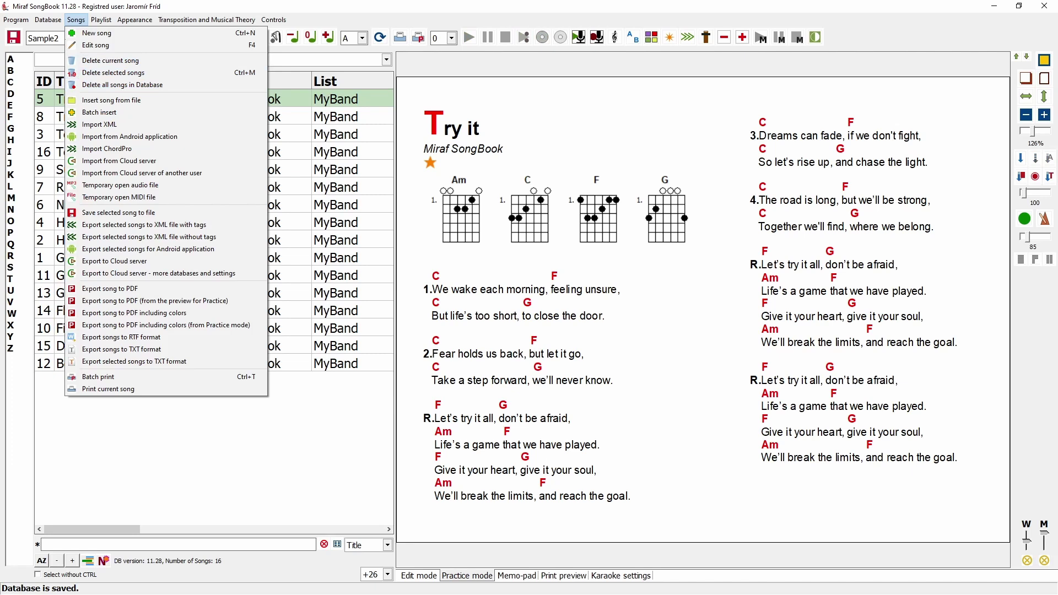
pyautogui.click(44, 294)
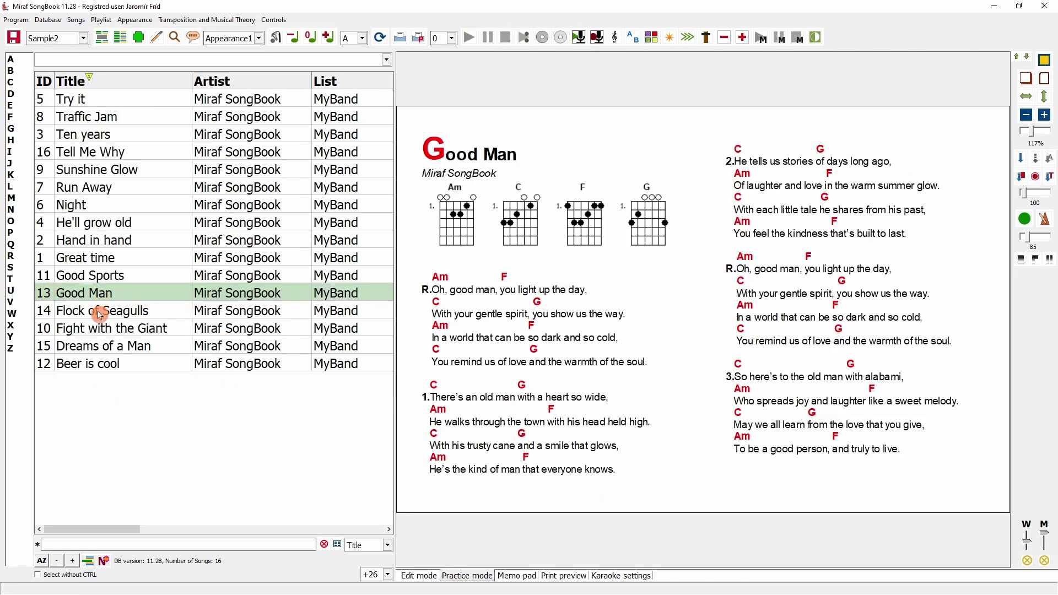
pyautogui.click(76, 20)
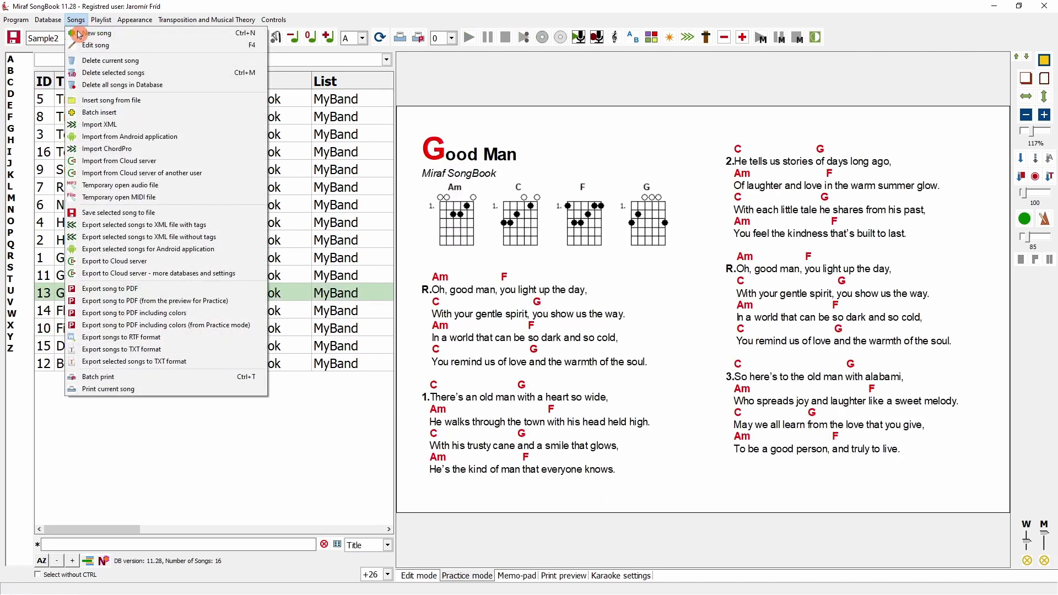
pyautogui.click(113, 71)
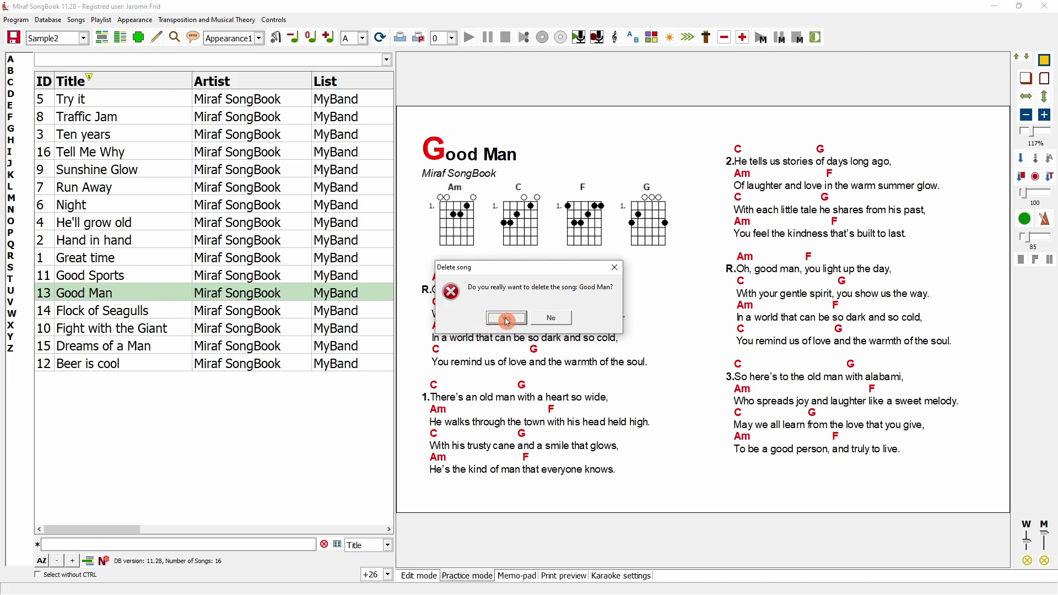
pyautogui.click(506, 319)
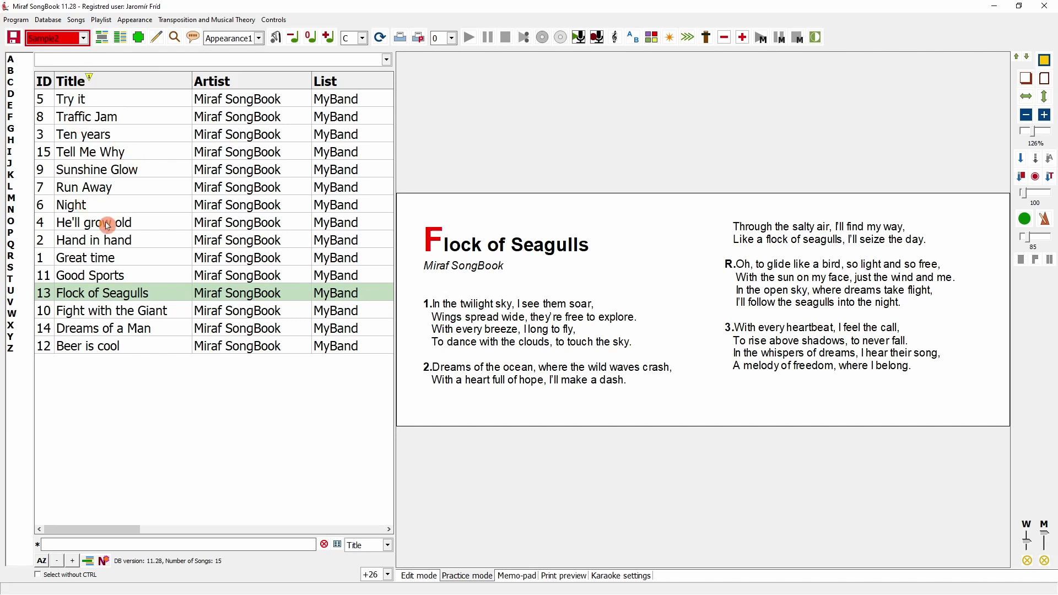
pyautogui.click(76, 21)
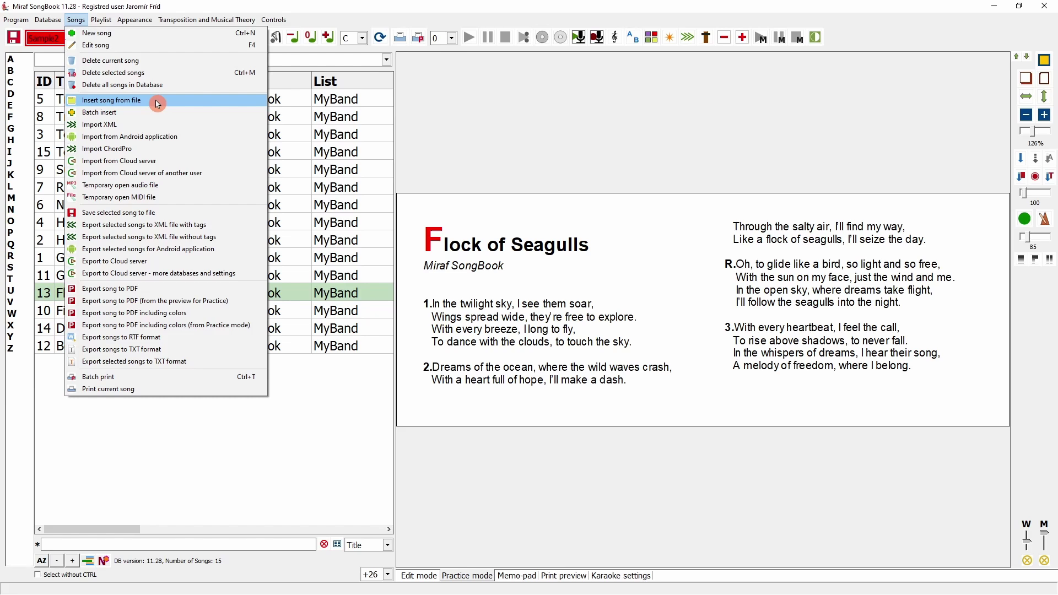
pyautogui.click(146, 128)
pyautogui.moveTo(420, 172); pyautogui.dragTo(412, 103)
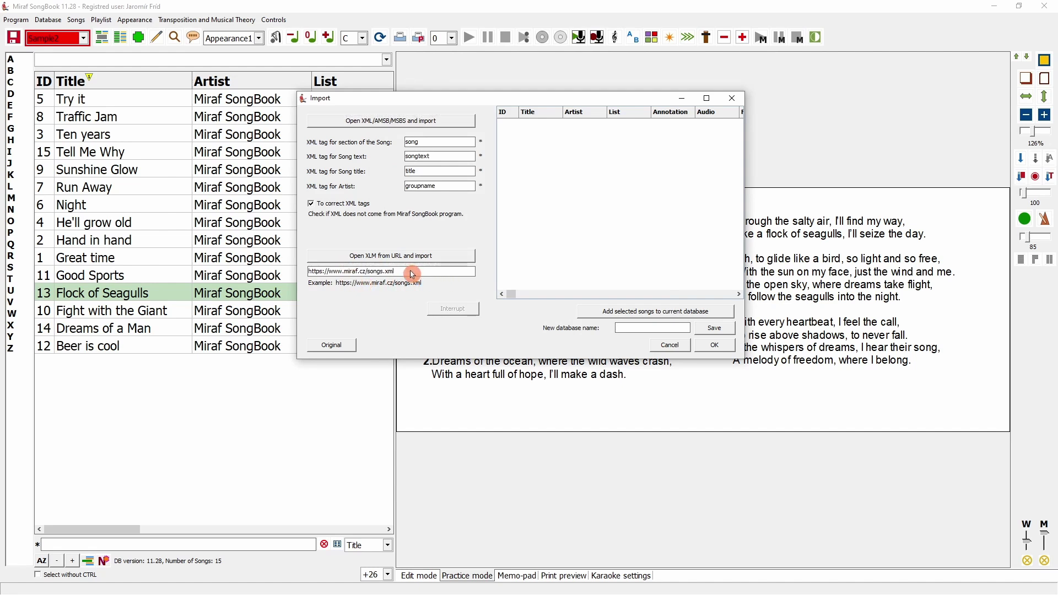
pyautogui.click(408, 256)
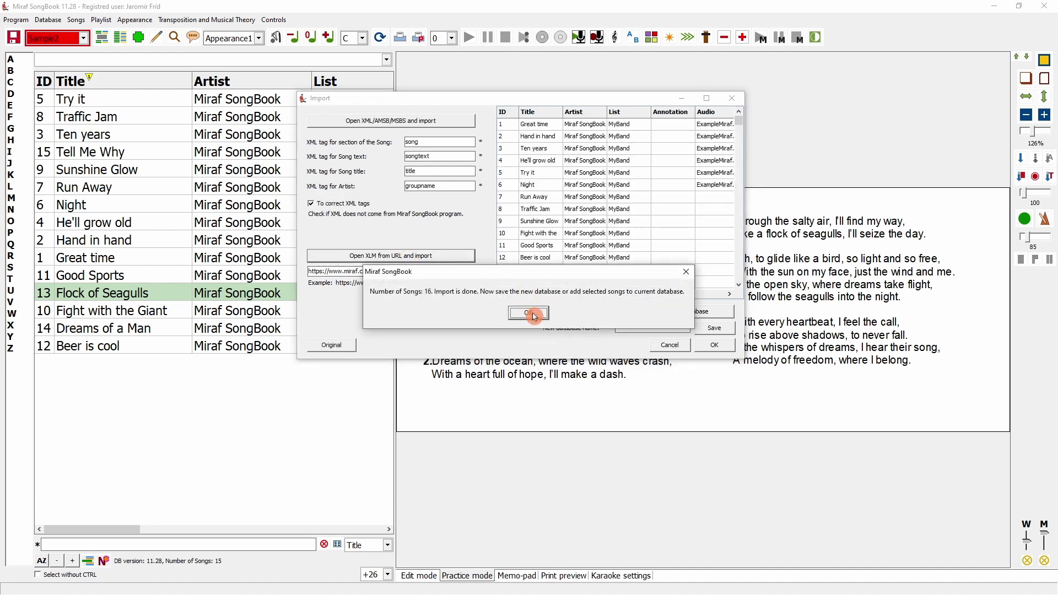
pyautogui.click(528, 313)
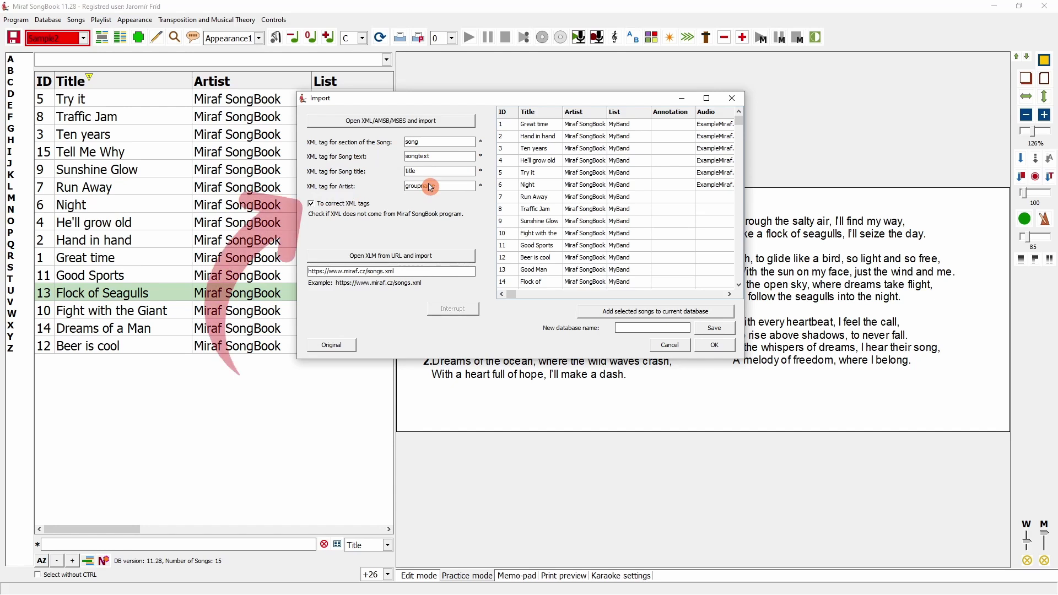
pyautogui.doubleClick(427, 143)
pyautogui.moveTo(441, 158); pyautogui.dragTo(393, 171)
pyautogui.moveTo(456, 187); pyautogui.dragTo(394, 194)
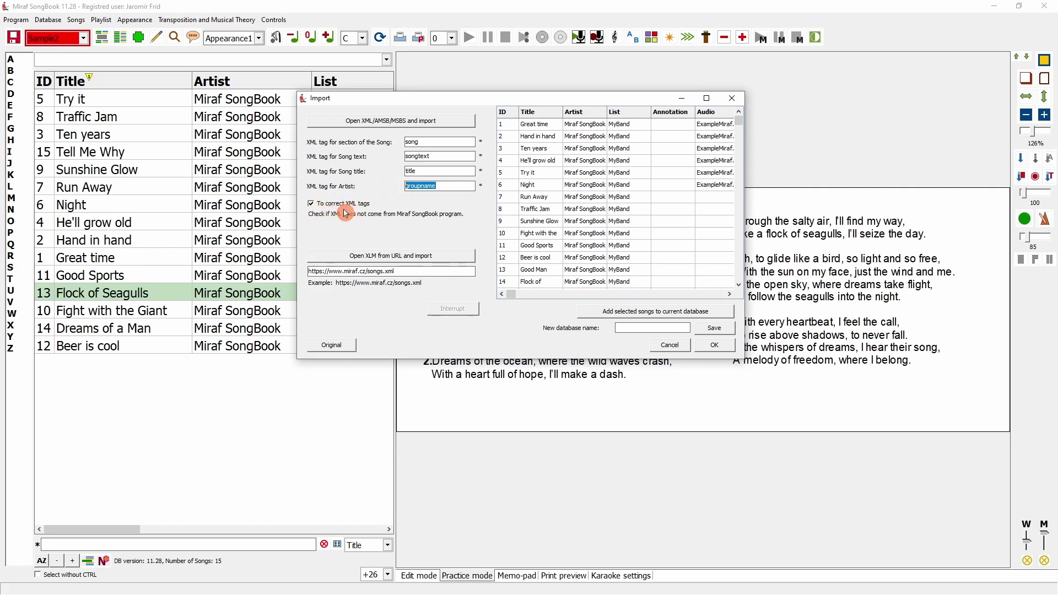
pyautogui.click(361, 208)
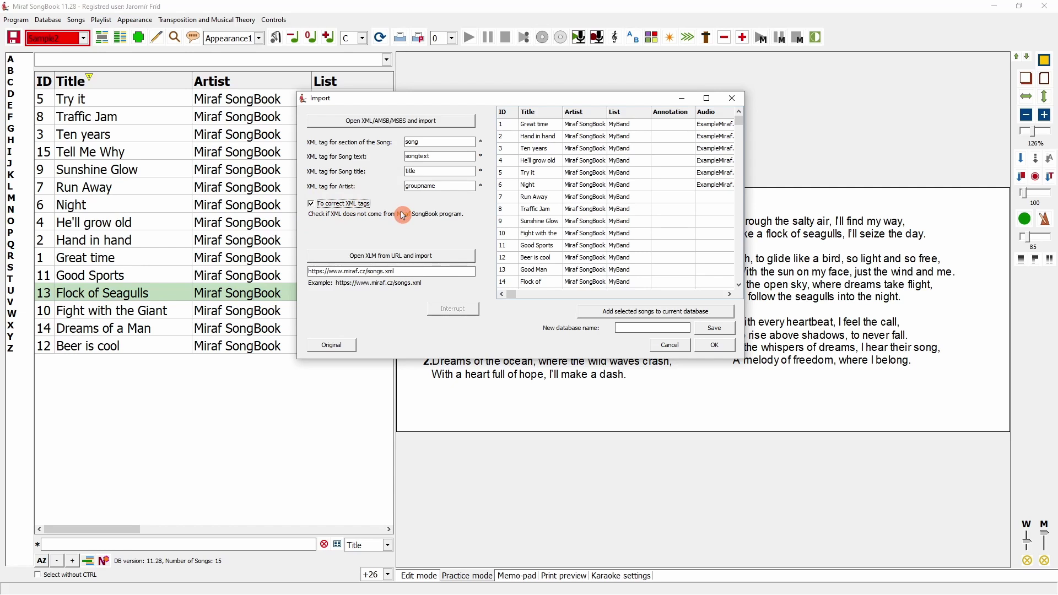
# Step: Save the imported songs as a new database named Sample3 and open that database
pyautogui.click(626, 329)
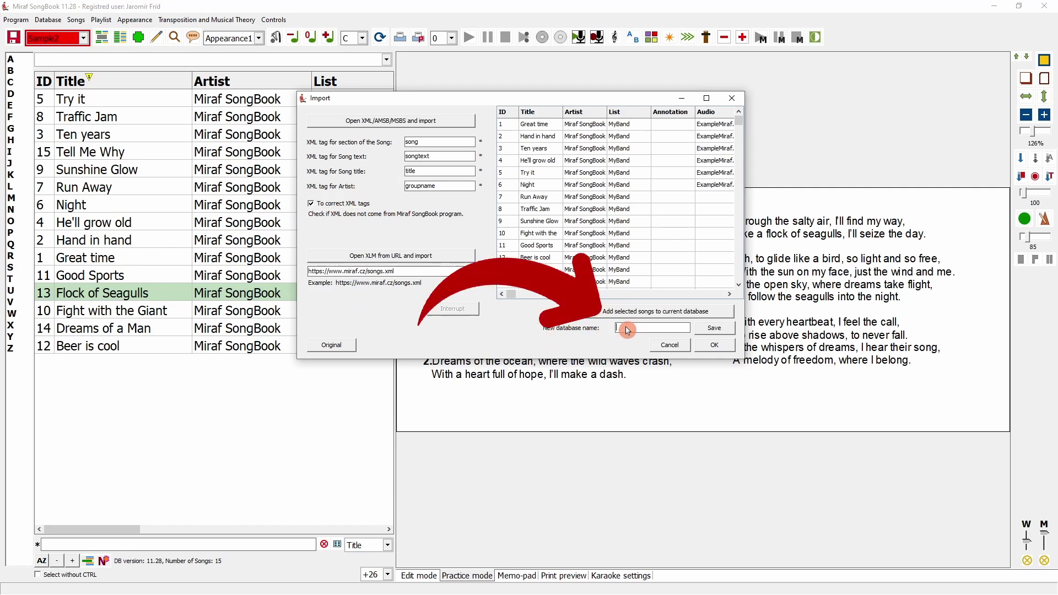
pyautogui.write('Sample3')
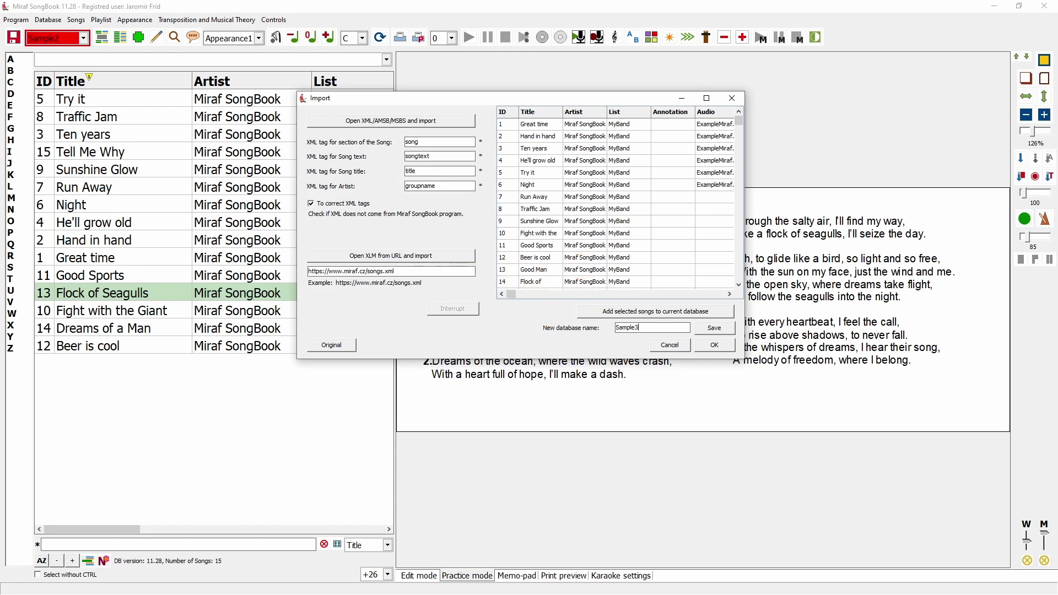
pyautogui.click(706, 337)
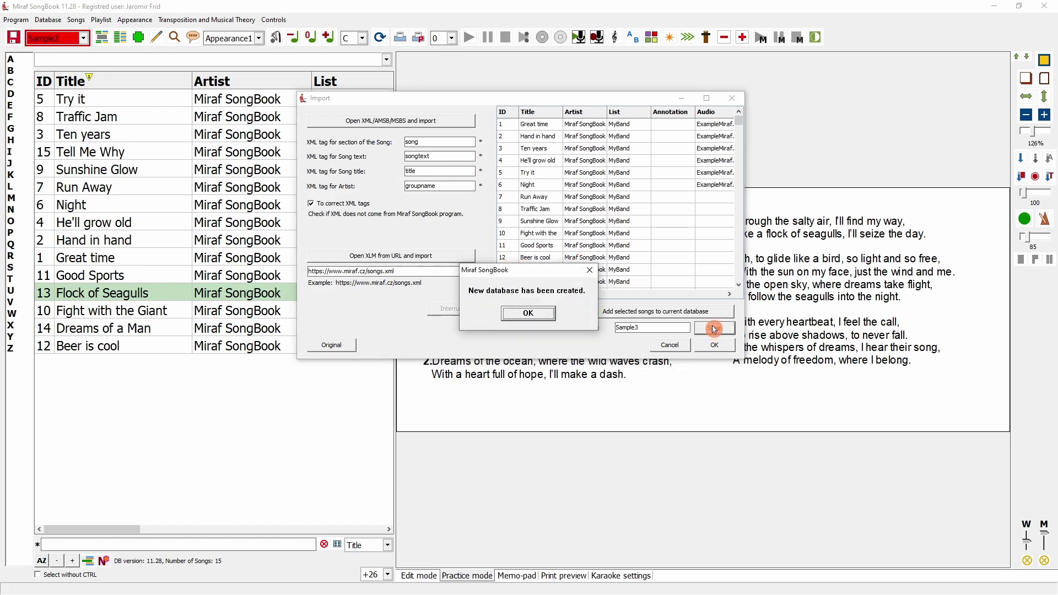
pyautogui.click(514, 314)
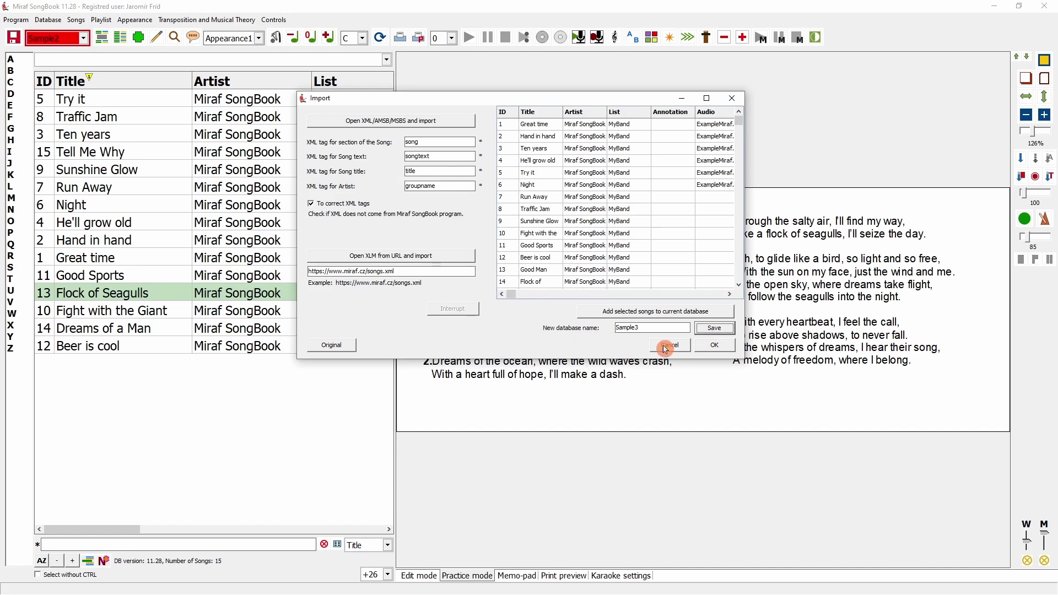
pyautogui.click(712, 346)
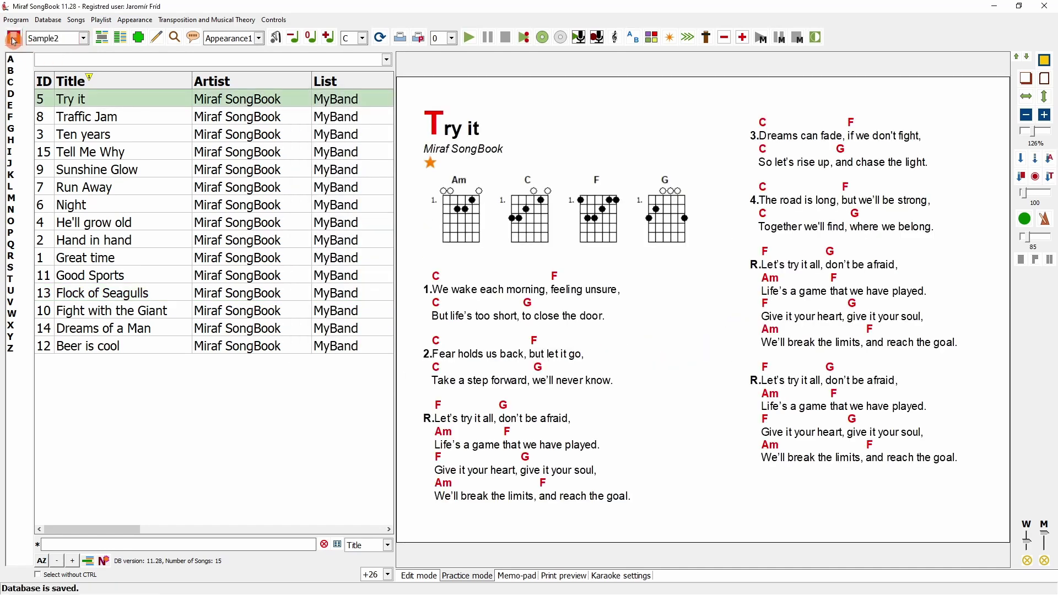
pyautogui.click(57, 39)
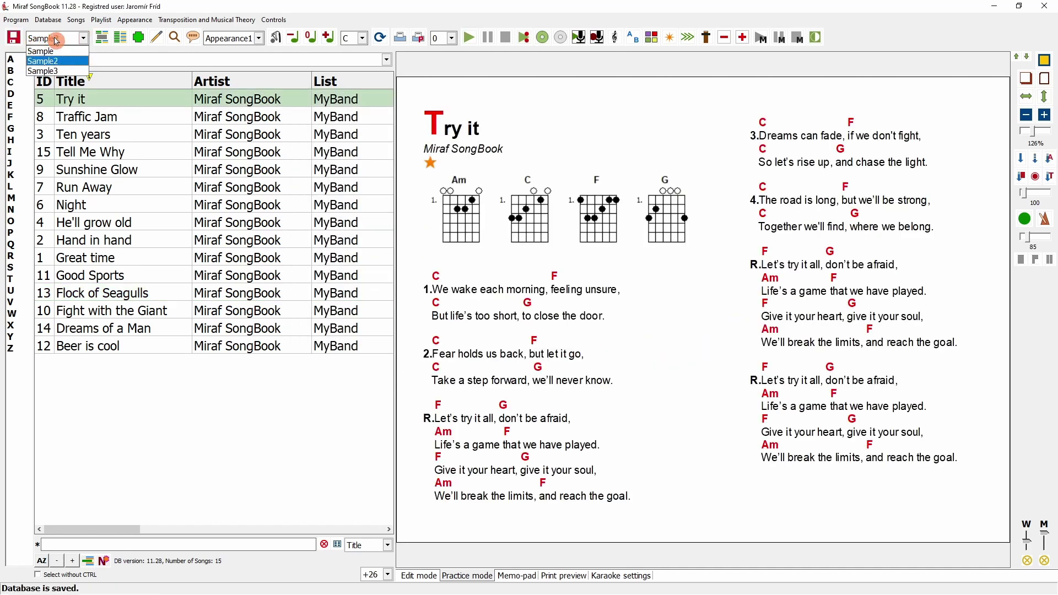
pyautogui.click(64, 74)
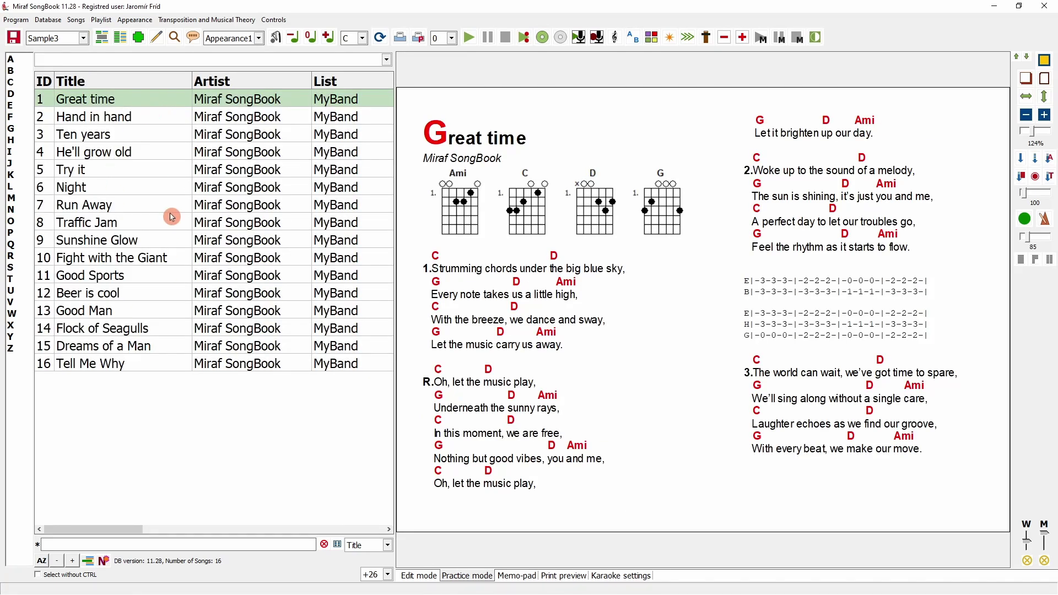
# Step: View the import options for Android application songs and for ChordPro files, closing both without importing
pyautogui.click(76, 20)
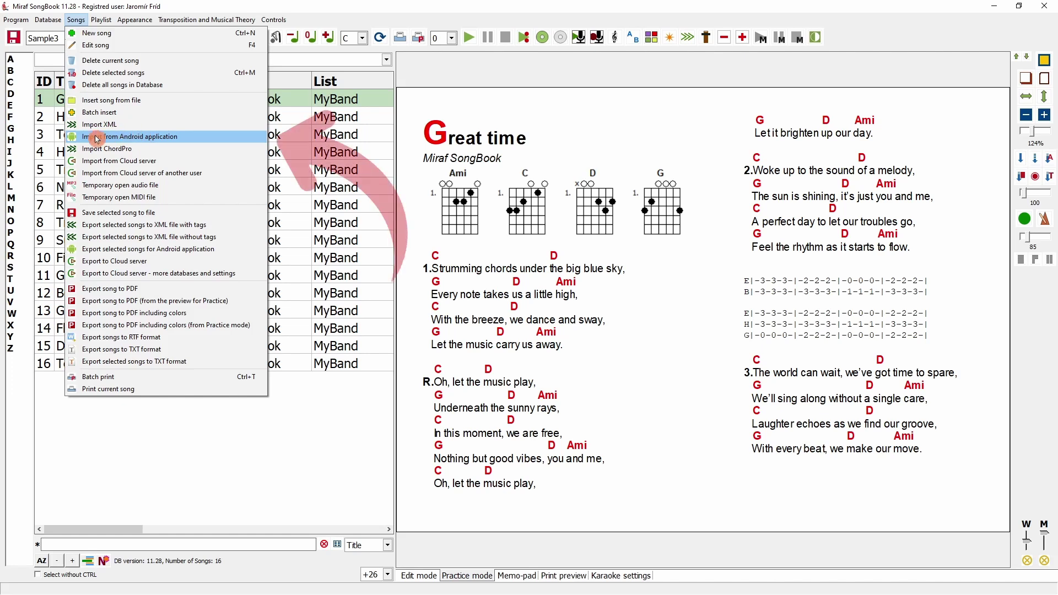
pyautogui.click(185, 138)
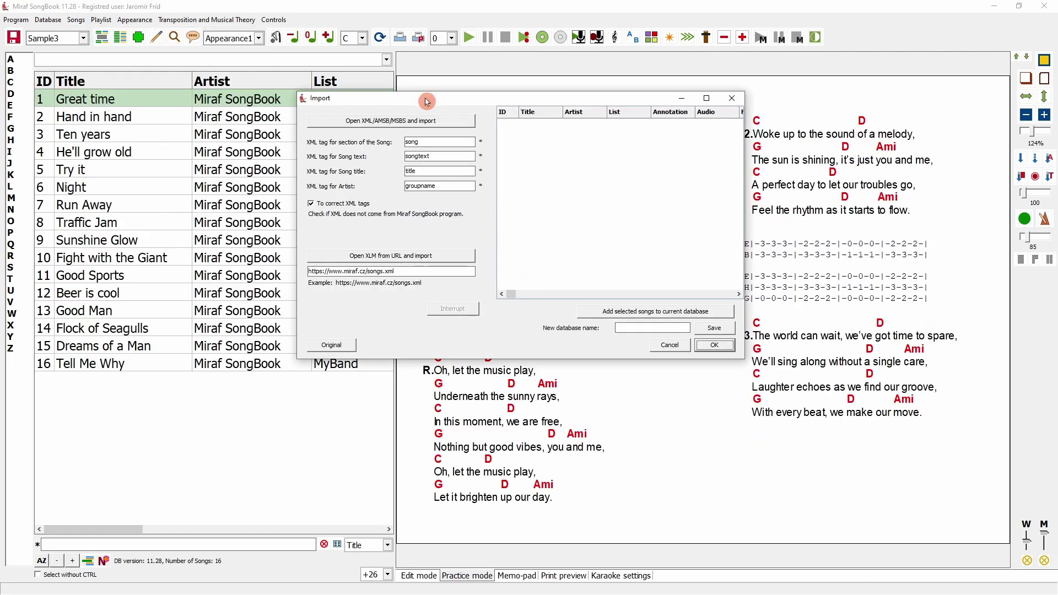
pyautogui.moveTo(425, 99)
pyautogui.mouseDown()
pyautogui.moveTo(415, 111)
pyautogui.moveTo(428, 114)
pyautogui.mouseUp()
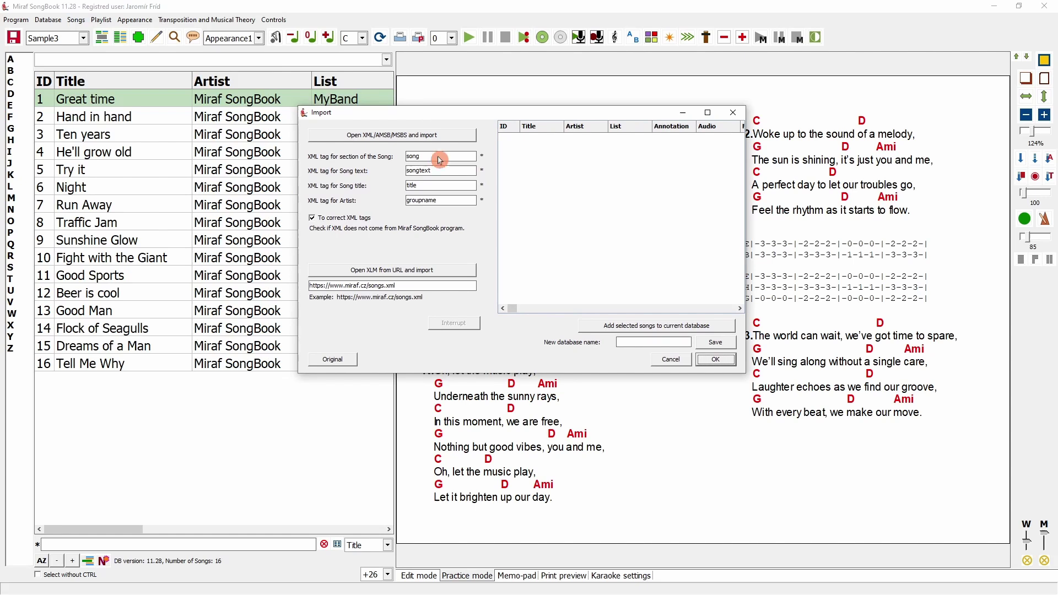
pyautogui.click(672, 358)
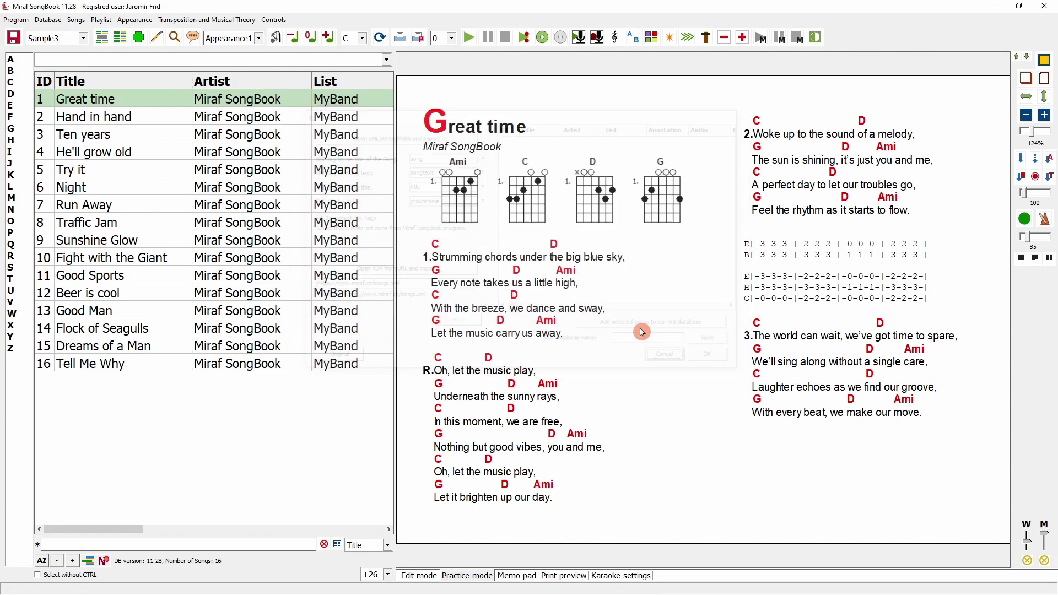
pyautogui.click(76, 19)
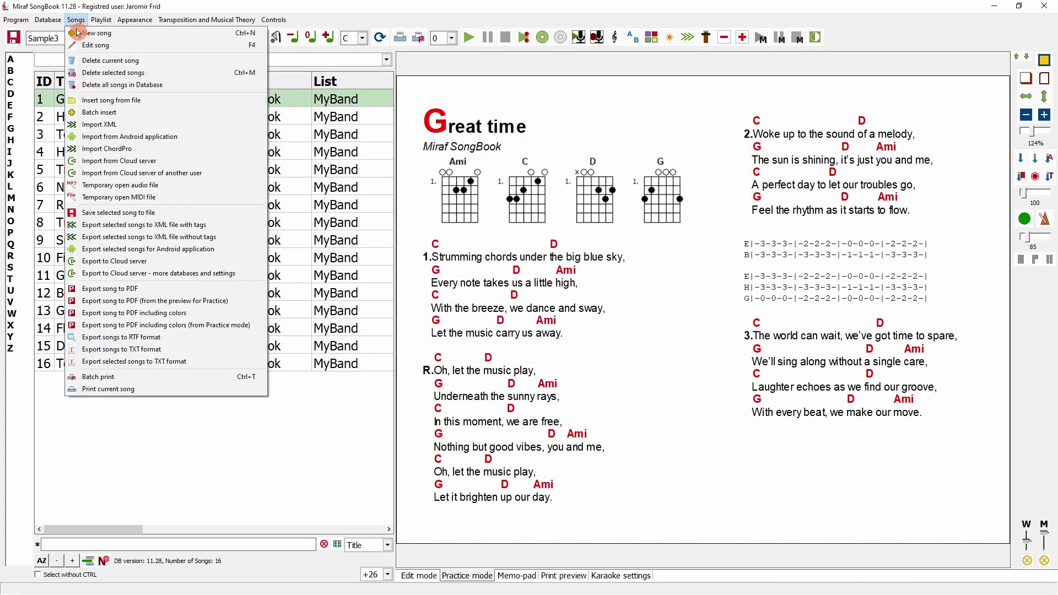
pyautogui.click(184, 152)
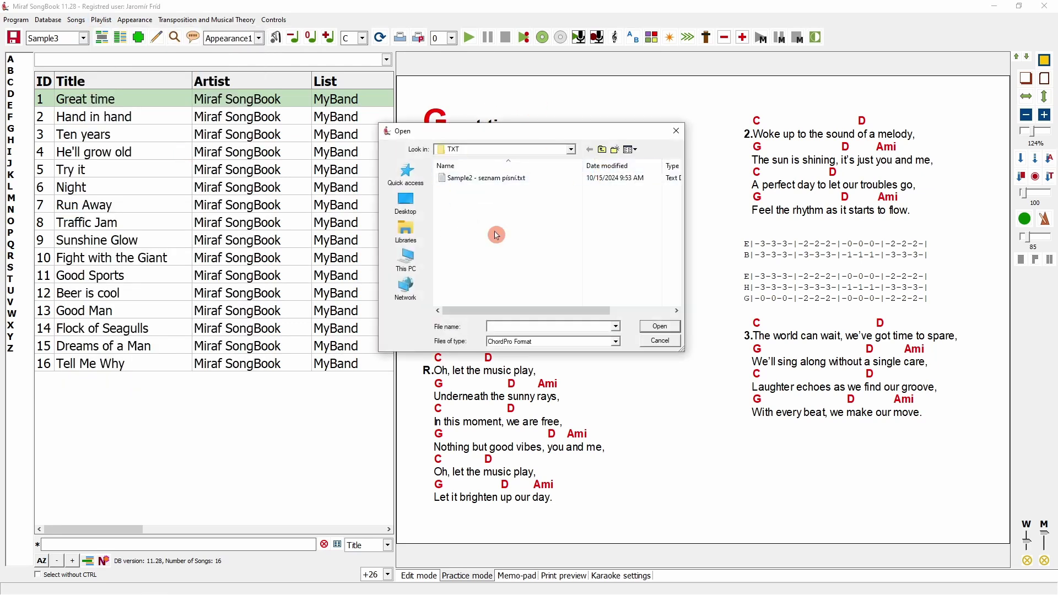
pyautogui.click(659, 340)
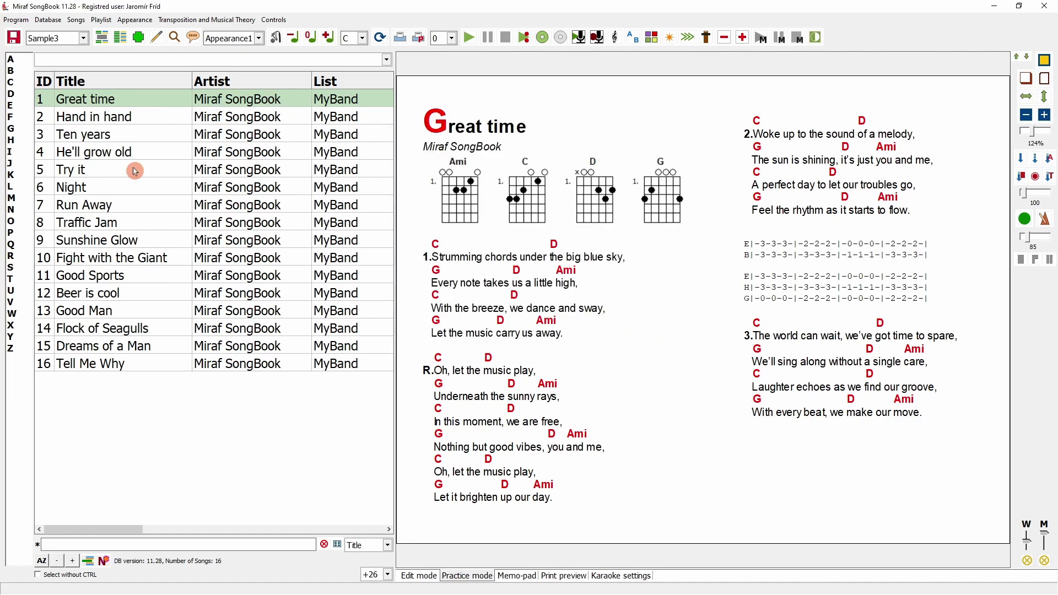
# Step: Save the selected song Great time to the file Great time.msbs in the TXT folder
pyautogui.click(76, 20)
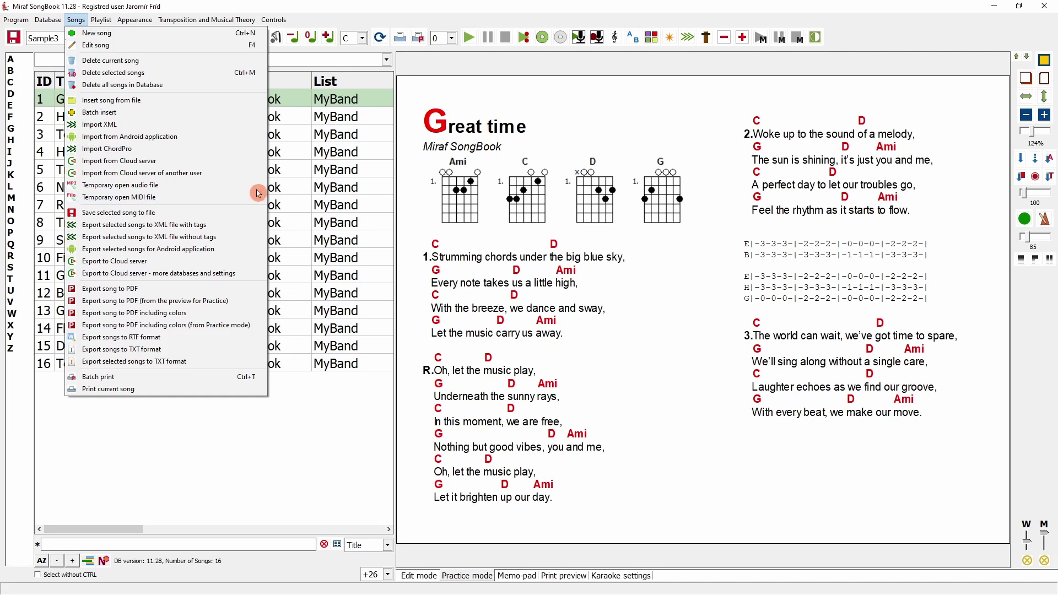
pyautogui.click(160, 214)
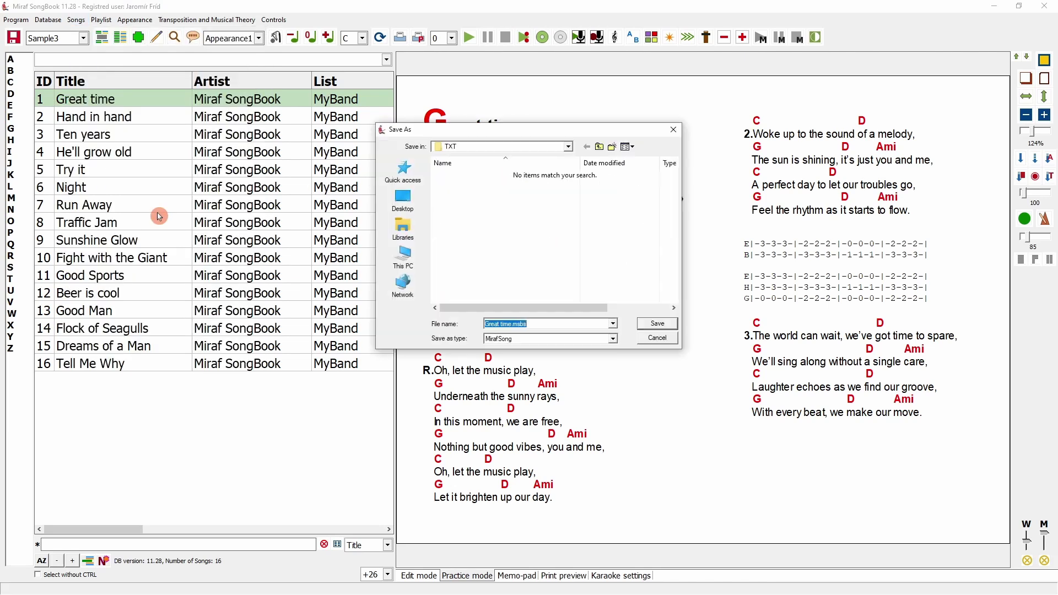
pyautogui.click(653, 324)
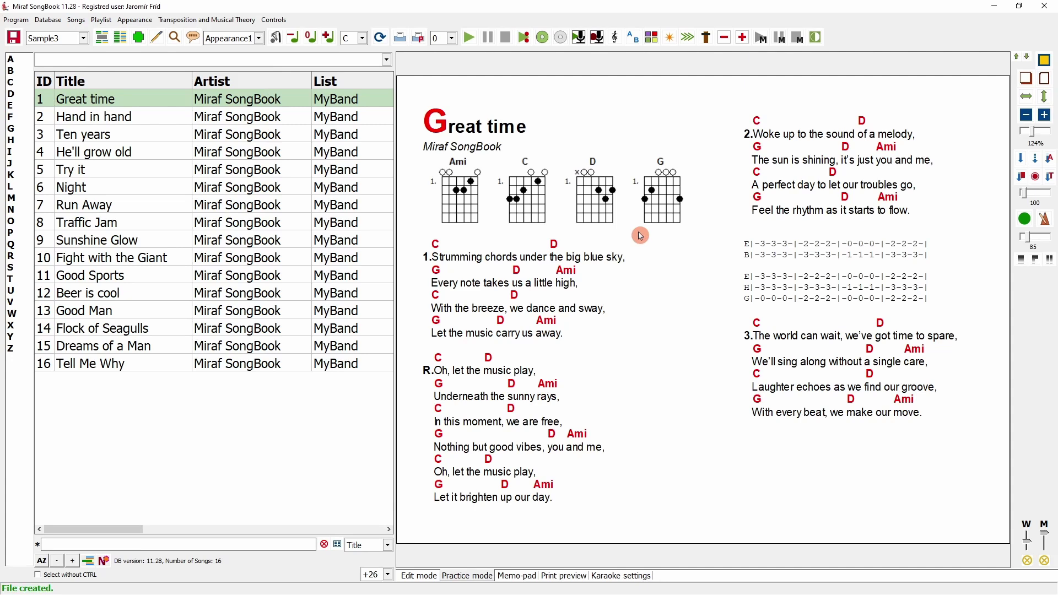
# Step: Insert the song from the file Great time.msbs into the Sample3 database with a newly generated ID
pyautogui.click(76, 20)
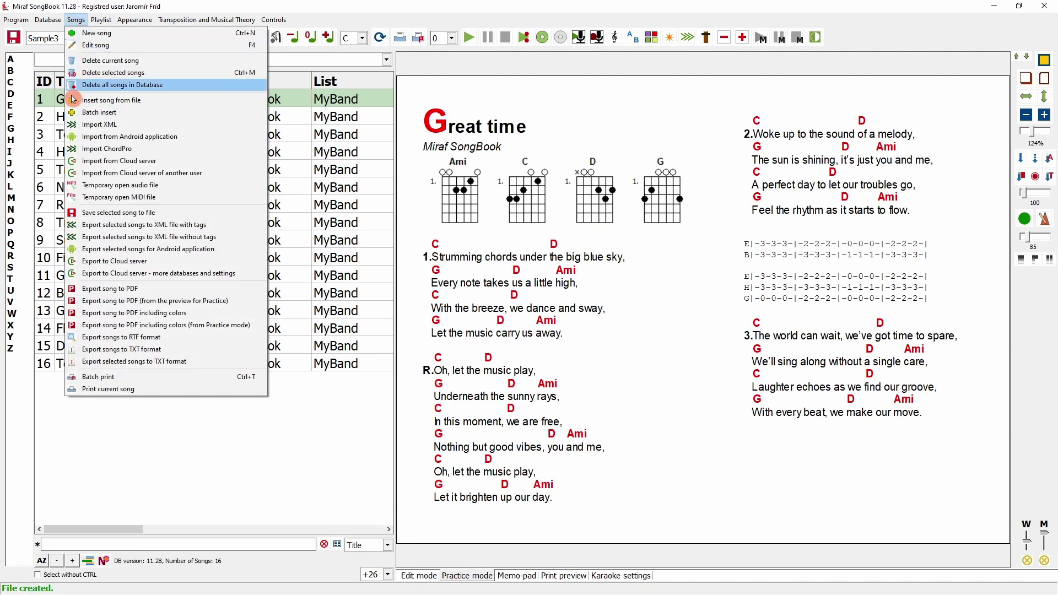
pyautogui.click(179, 103)
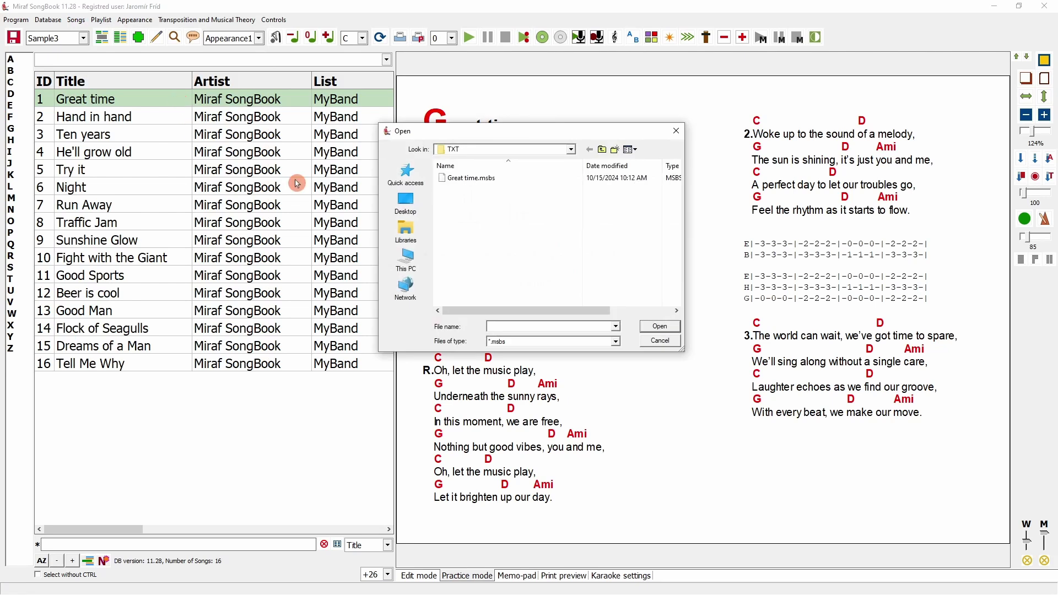
pyautogui.click(489, 183)
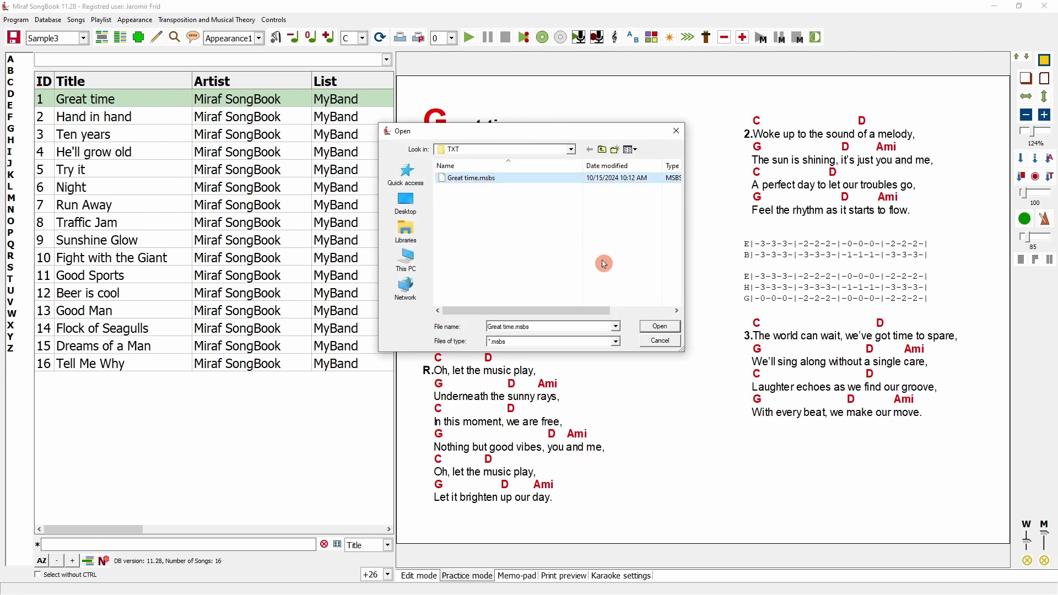
pyautogui.click(659, 327)
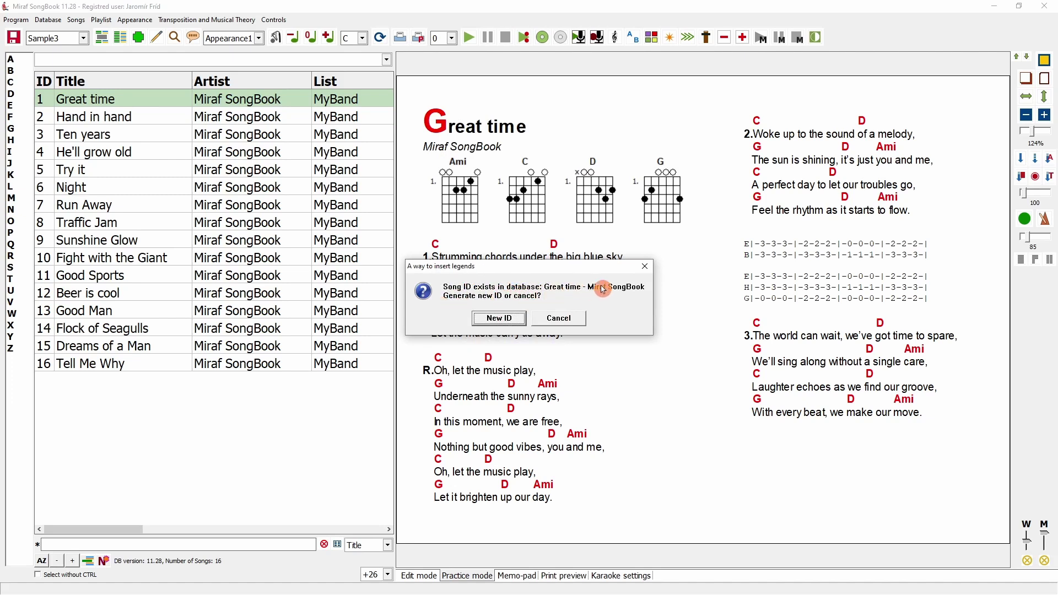
pyautogui.click(508, 324)
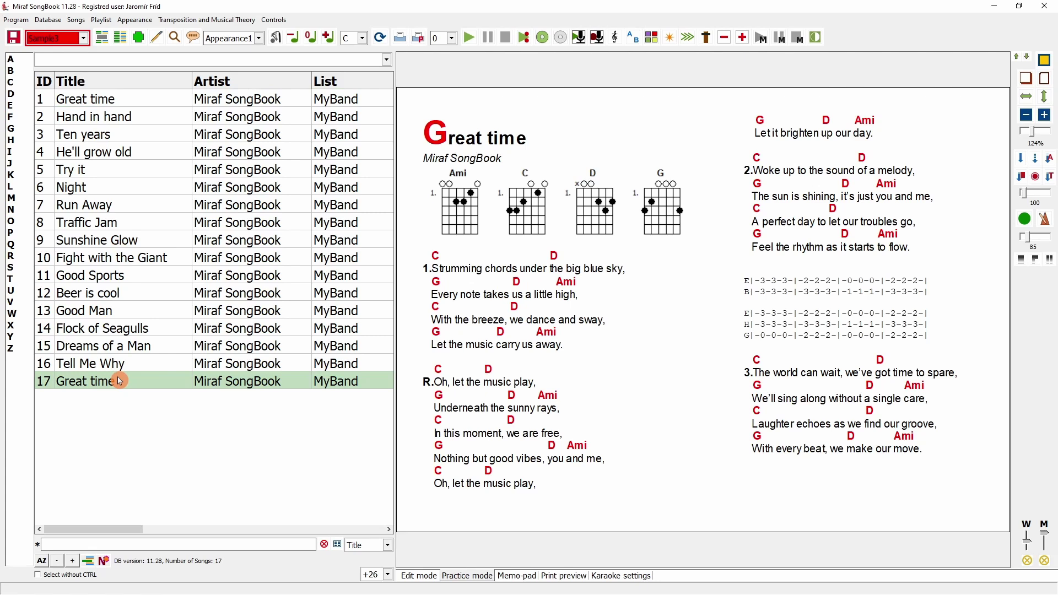
# Step: Delete the second Great time song (ID 17) while keeping its audio track file, and save the Sample3 database
pyautogui.click(76, 19)
pyautogui.click(118, 65)
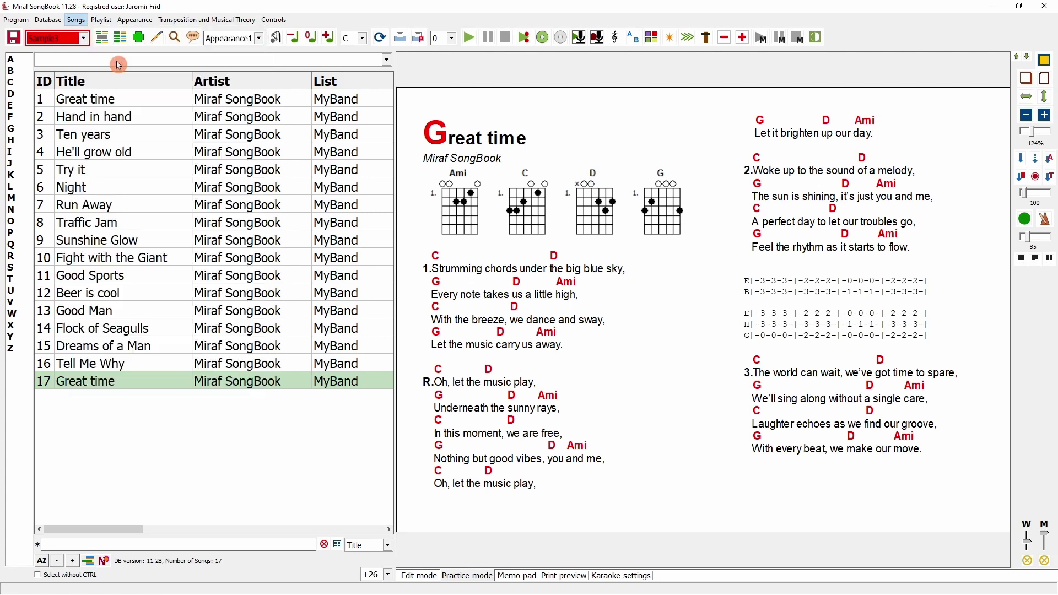
pyautogui.click(492, 316)
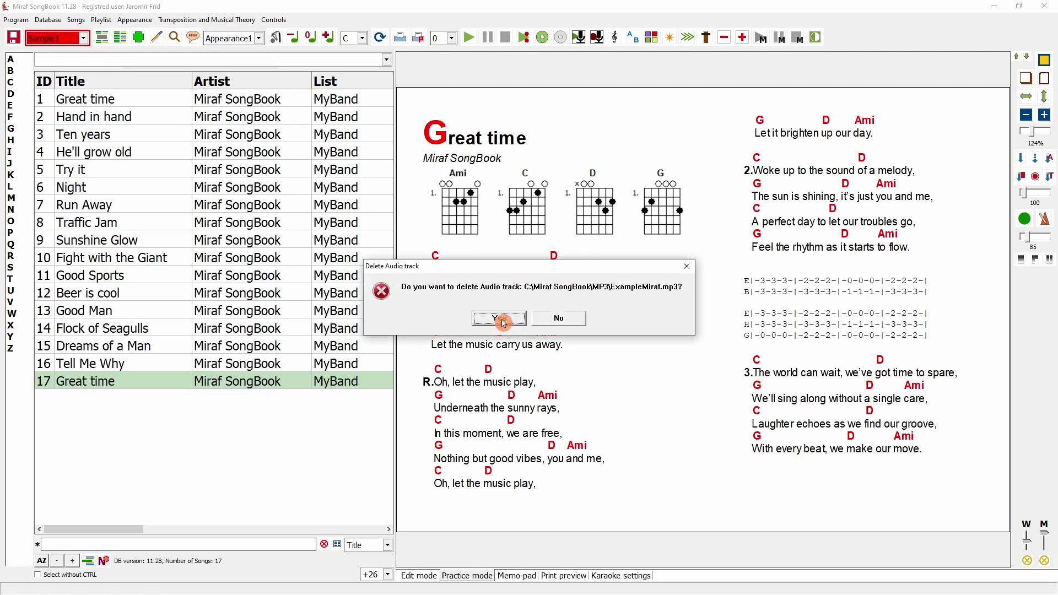
pyautogui.click(564, 321)
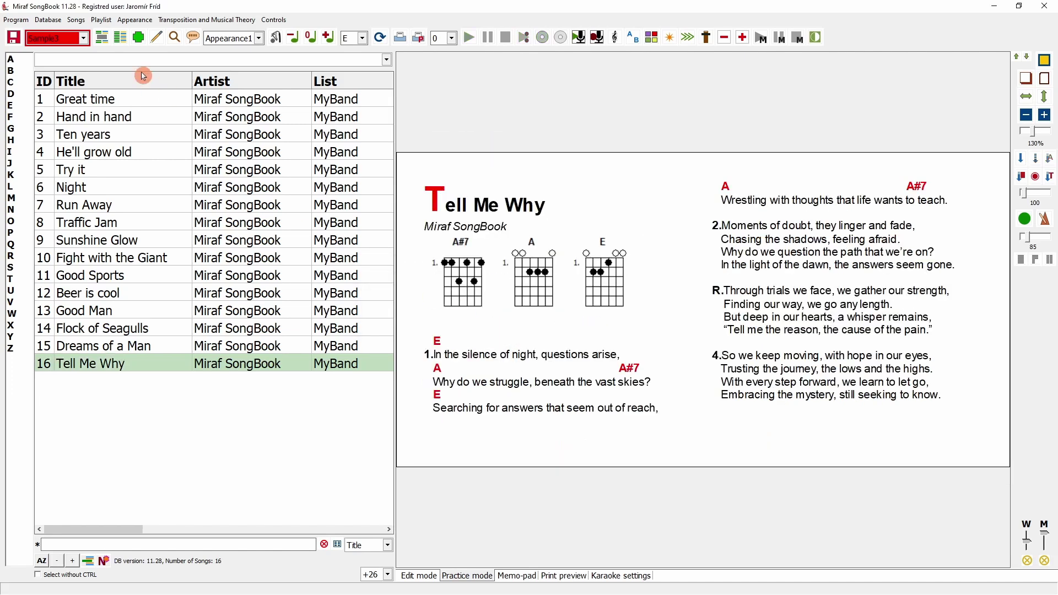
pyautogui.click(13, 37)
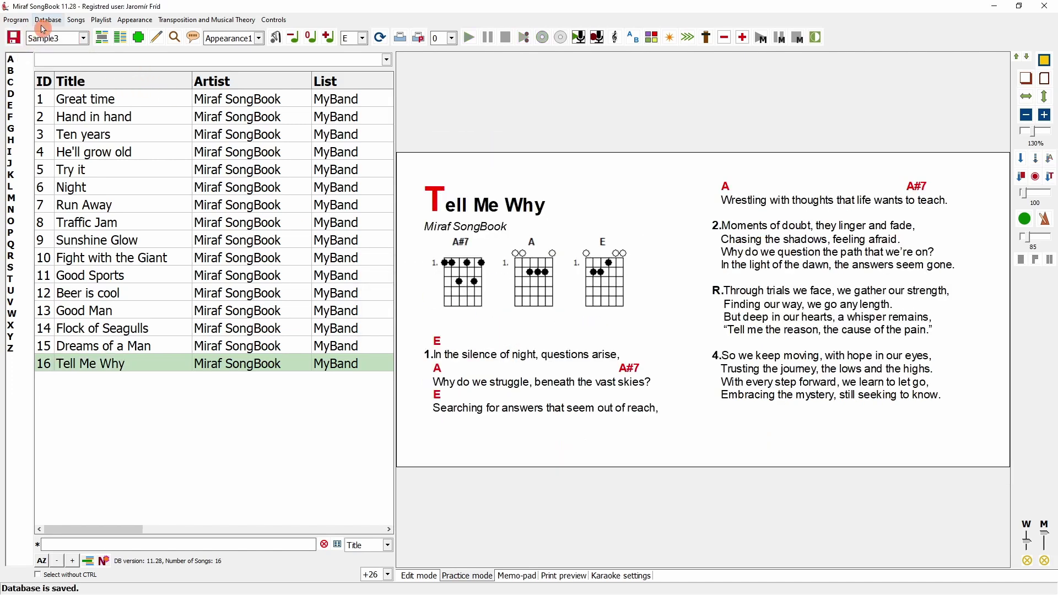
# Step: View the export of selected songs for the Android application and the other song export options, closing them without exporting
pyautogui.click(76, 19)
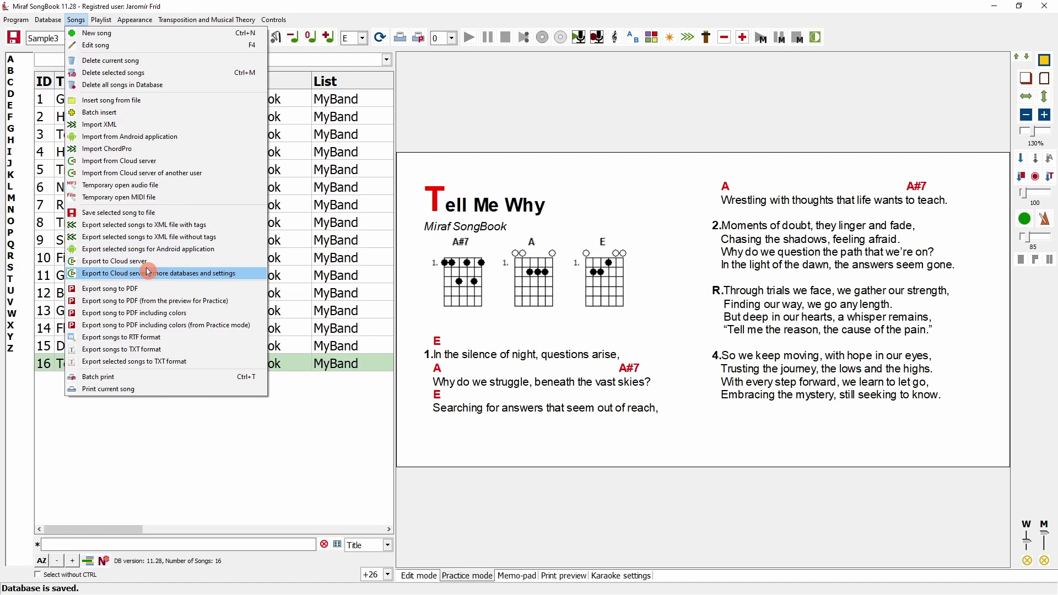
pyautogui.click(203, 252)
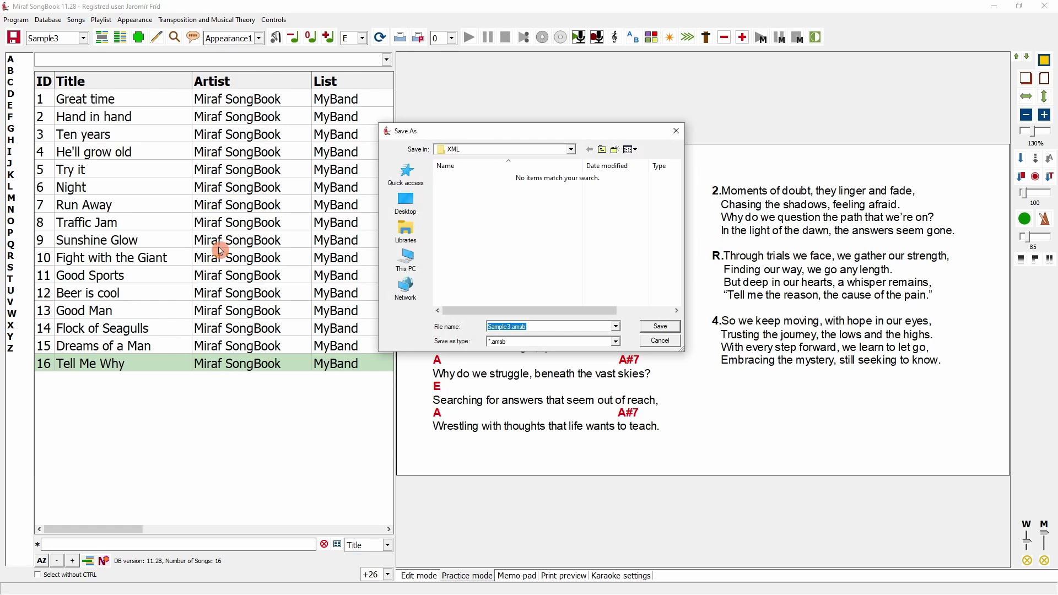
pyautogui.click(542, 328)
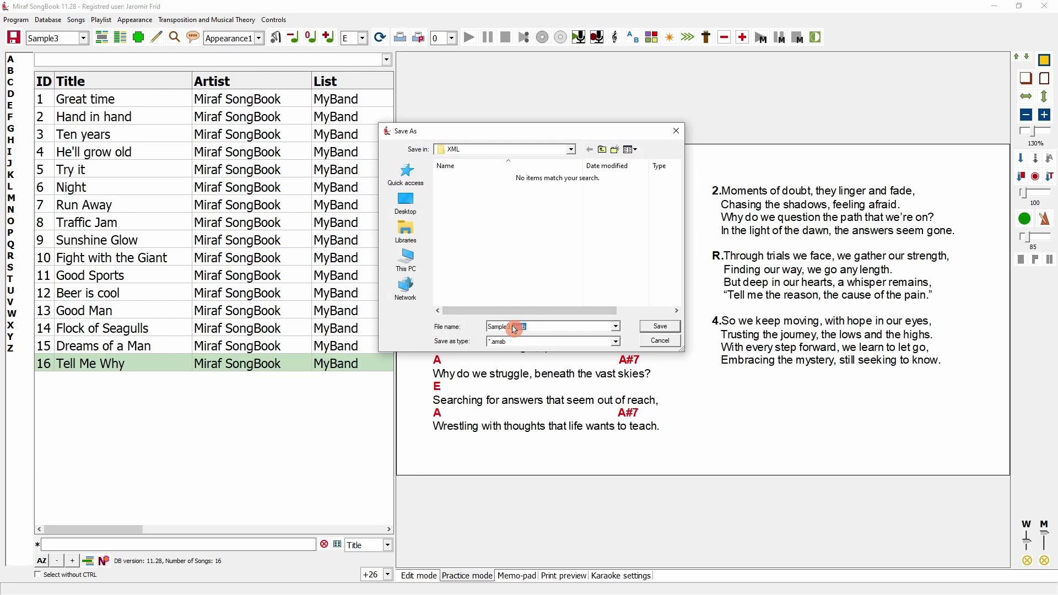
pyautogui.moveTo(512, 327); pyautogui.dragTo(557, 331)
pyautogui.click(659, 341)
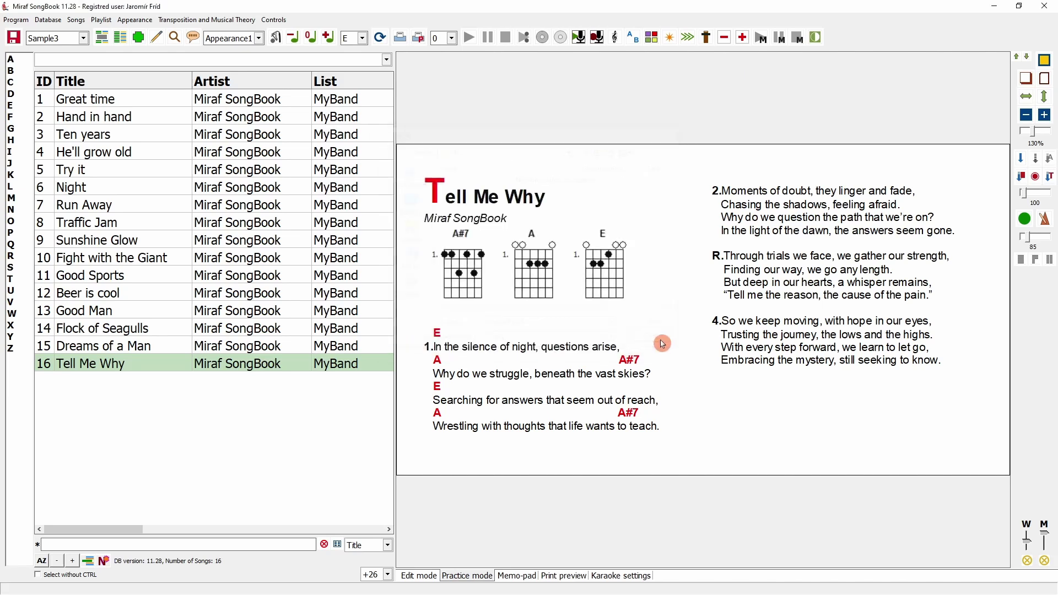
pyautogui.click(76, 20)
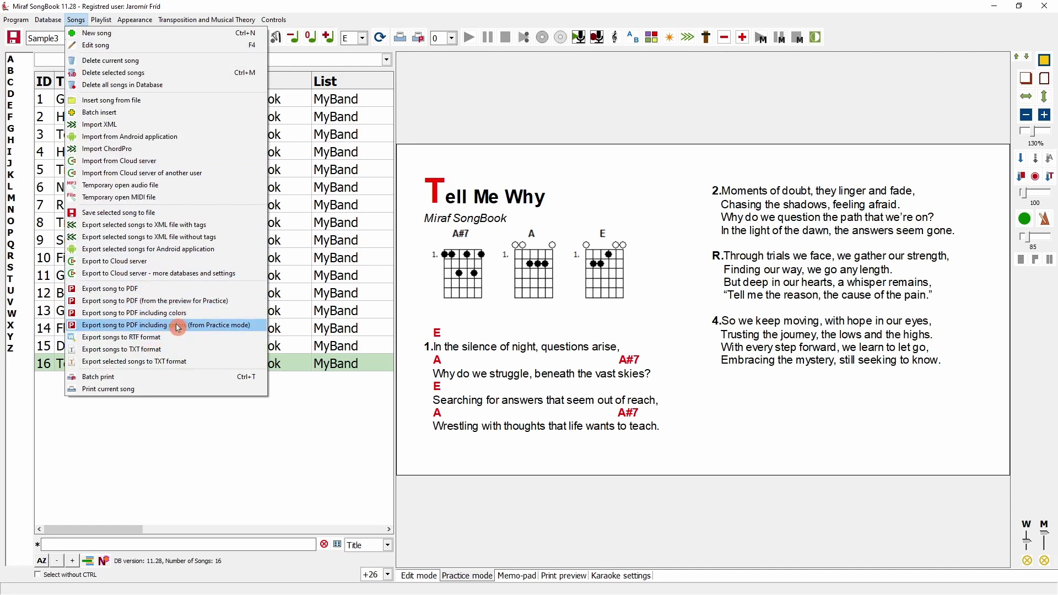
pyautogui.click(172, 363)
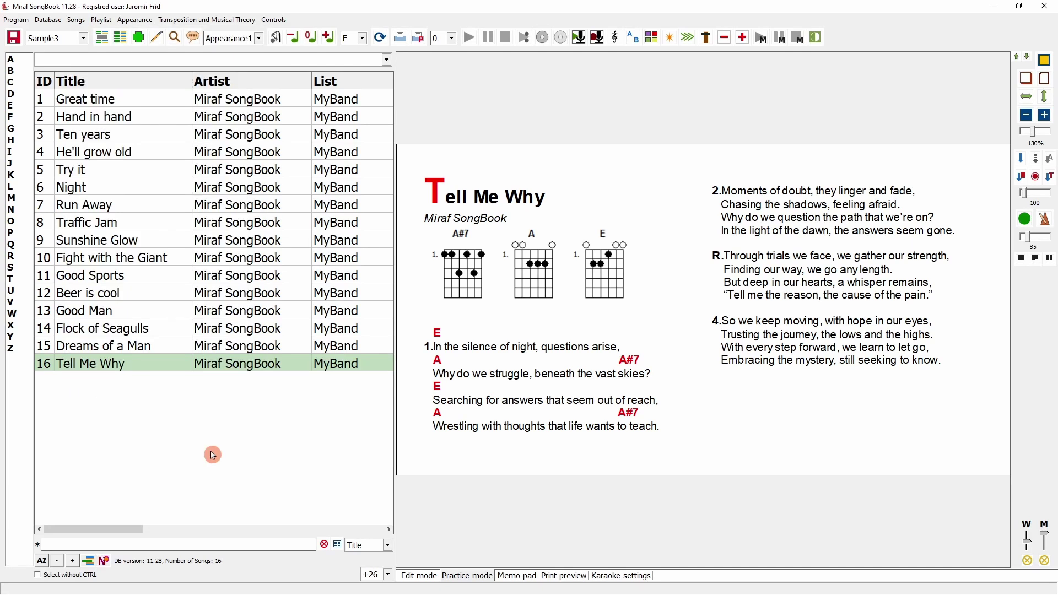
# Step: View the program settings for automatically saving the database to a temporary file, and close them without saving
pyautogui.click(16, 20)
pyautogui.click(41, 34)
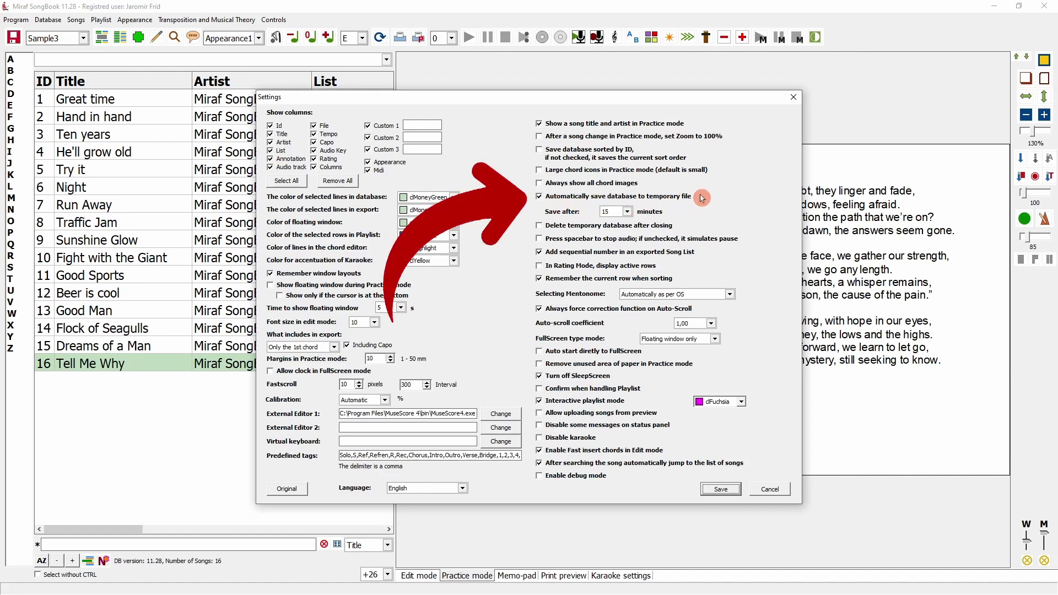
pyautogui.click(792, 102)
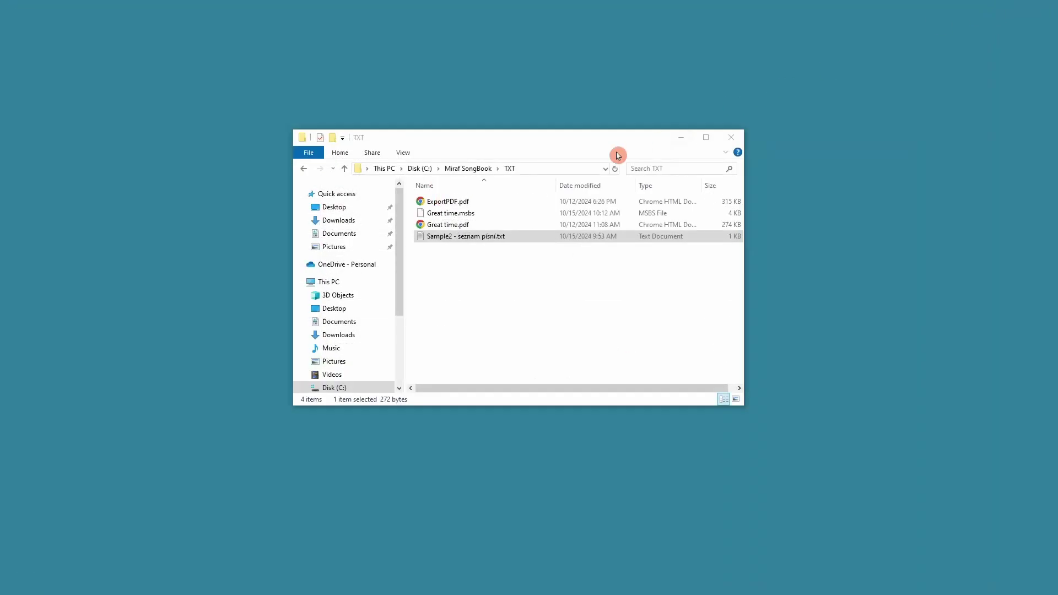
# Step: In File Explorer, go to the DATABASE folder inside Miraf SongBook and view the properties of $$$TEMP.db, closing them without changes
pyautogui.click(468, 170)
pyautogui.doubleClick(443, 202)
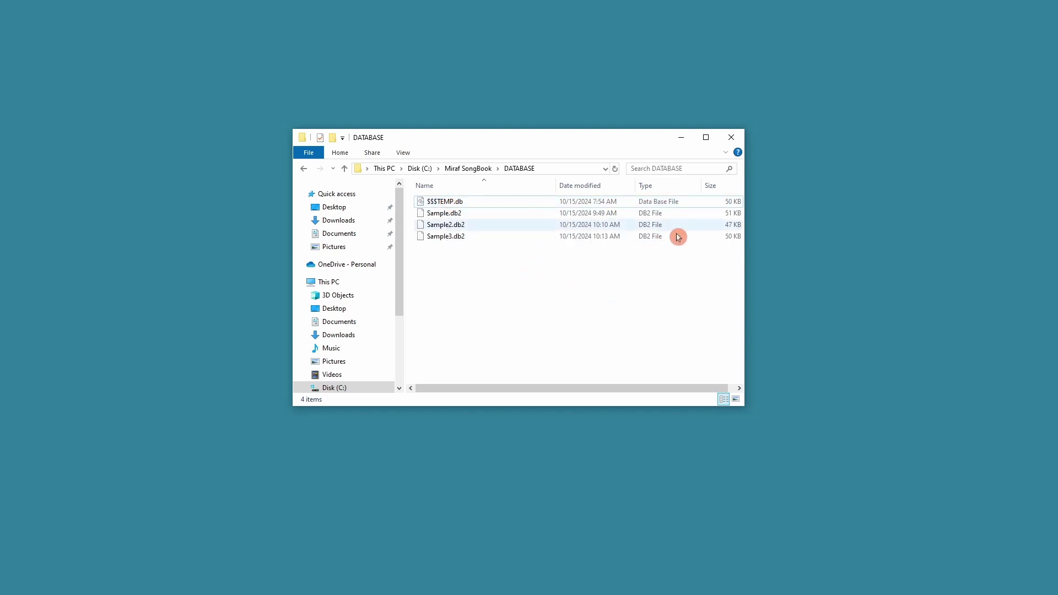
pyautogui.moveTo(686, 389); pyautogui.dragTo(612, 389)
pyautogui.rightClick(443, 202)
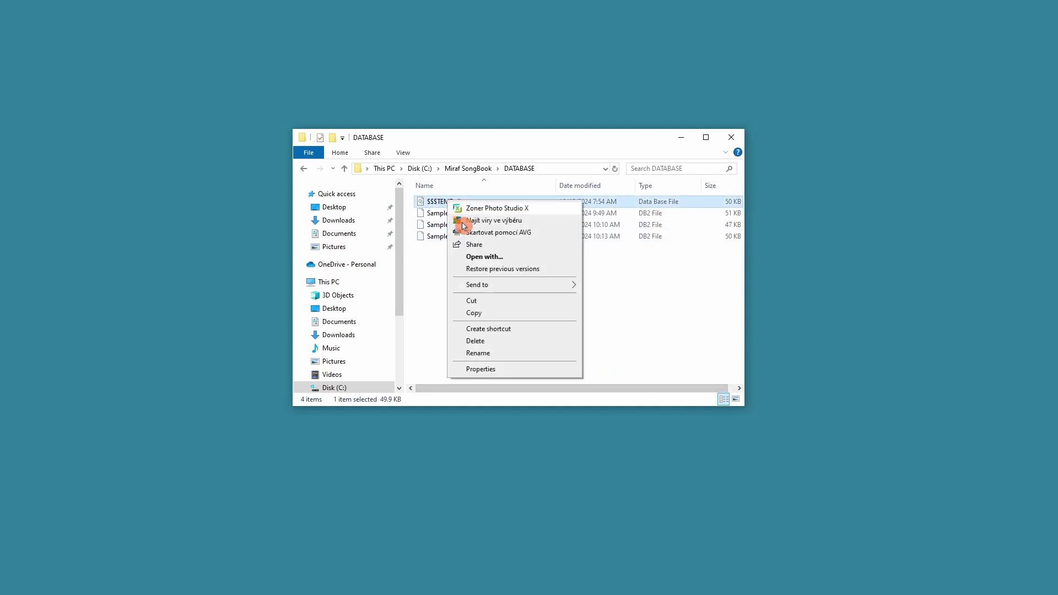
pyautogui.click(500, 369)
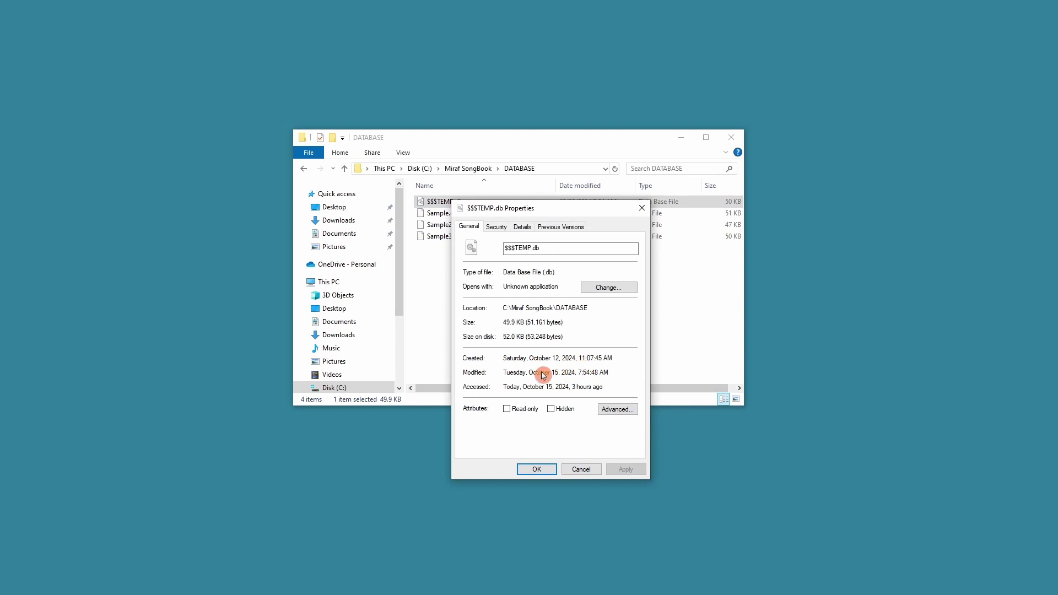
pyautogui.click(584, 469)
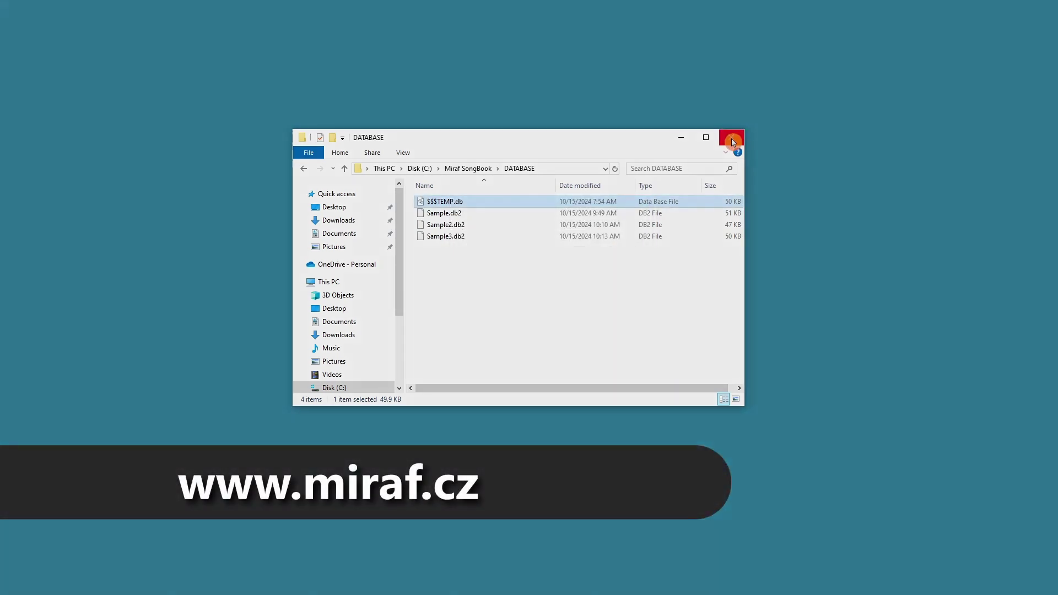